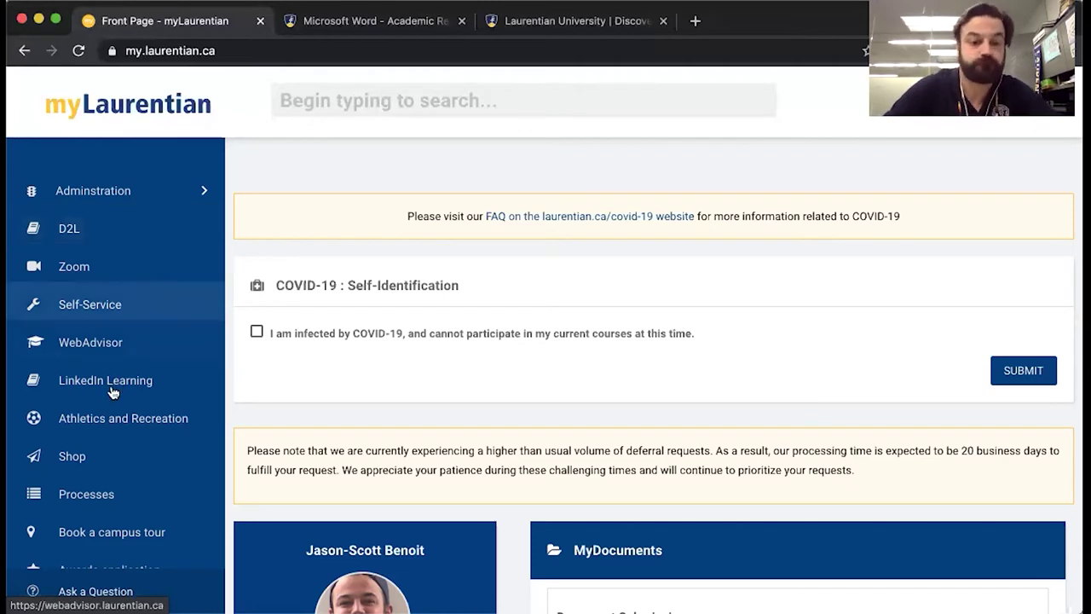
Open Self-Service from the myLaurentian portal and sign in by entering the account password
left_click(106, 308)
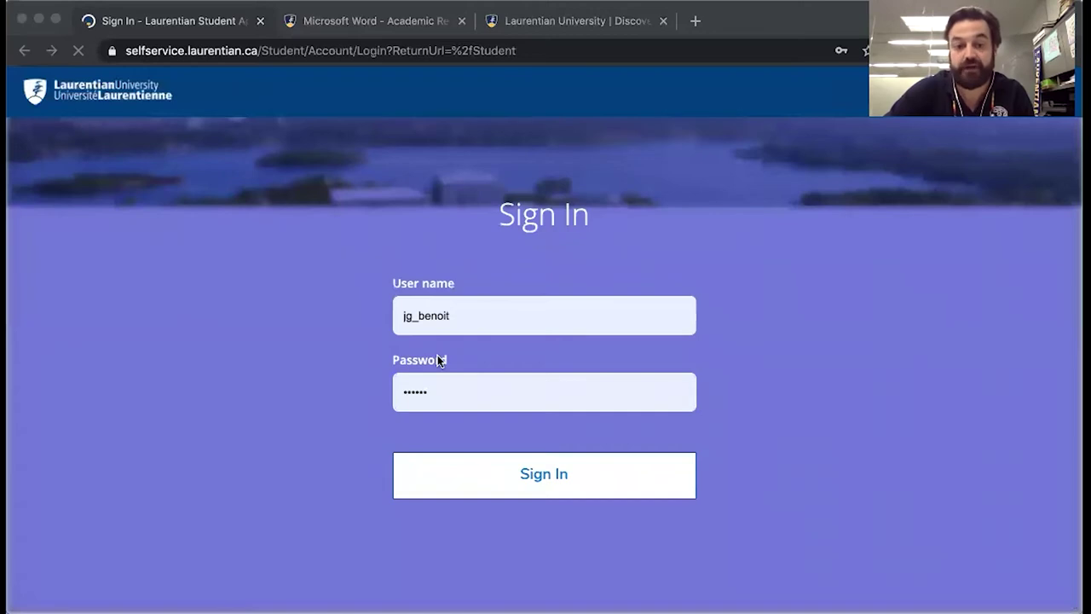
double_click(463, 388)
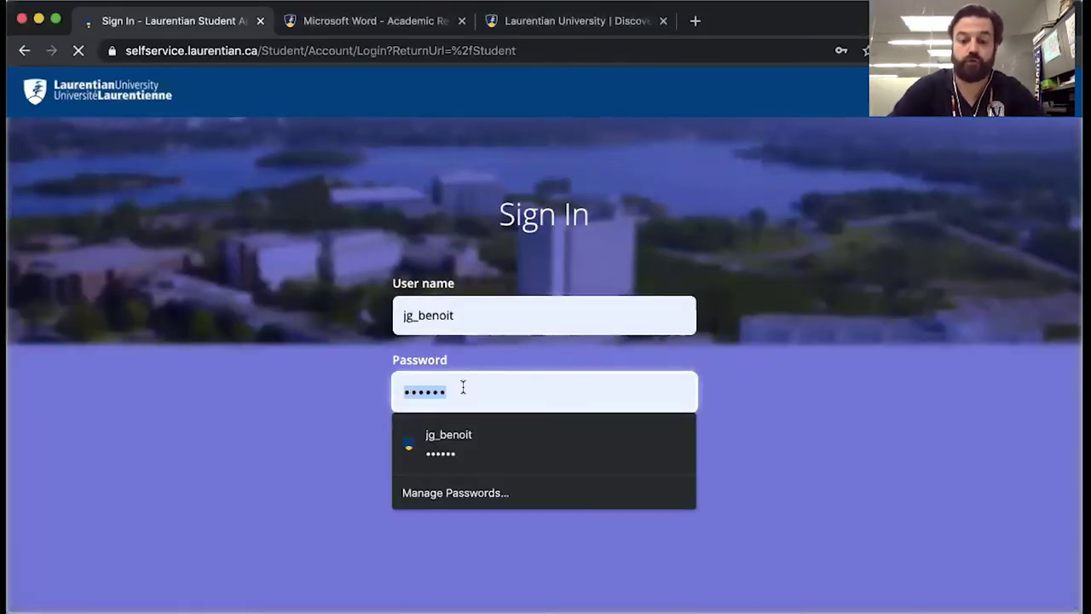
type("••••••••••••")
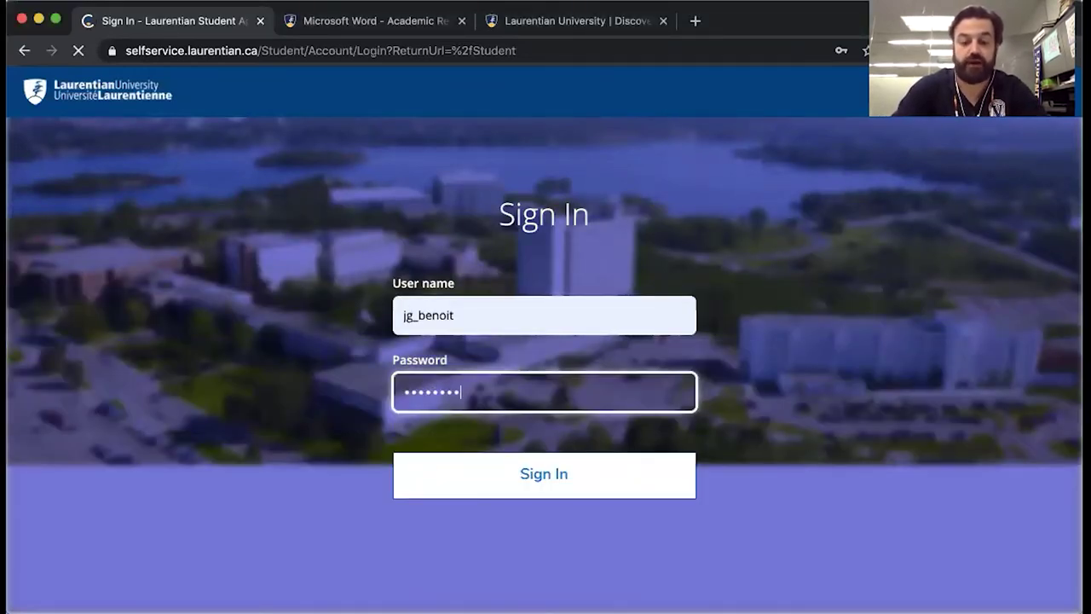
type("••")
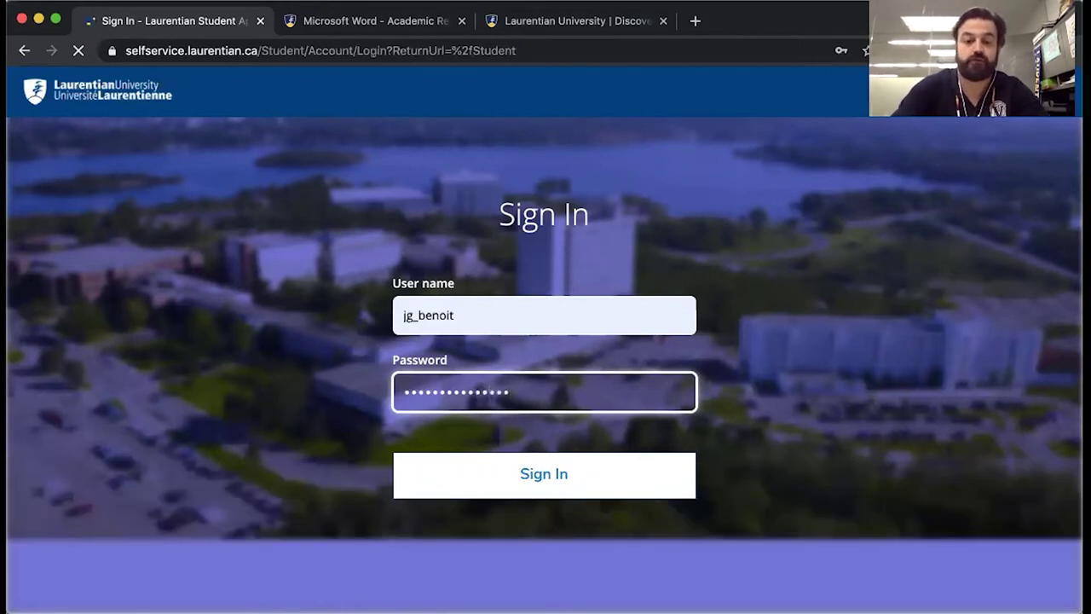
key("Return")
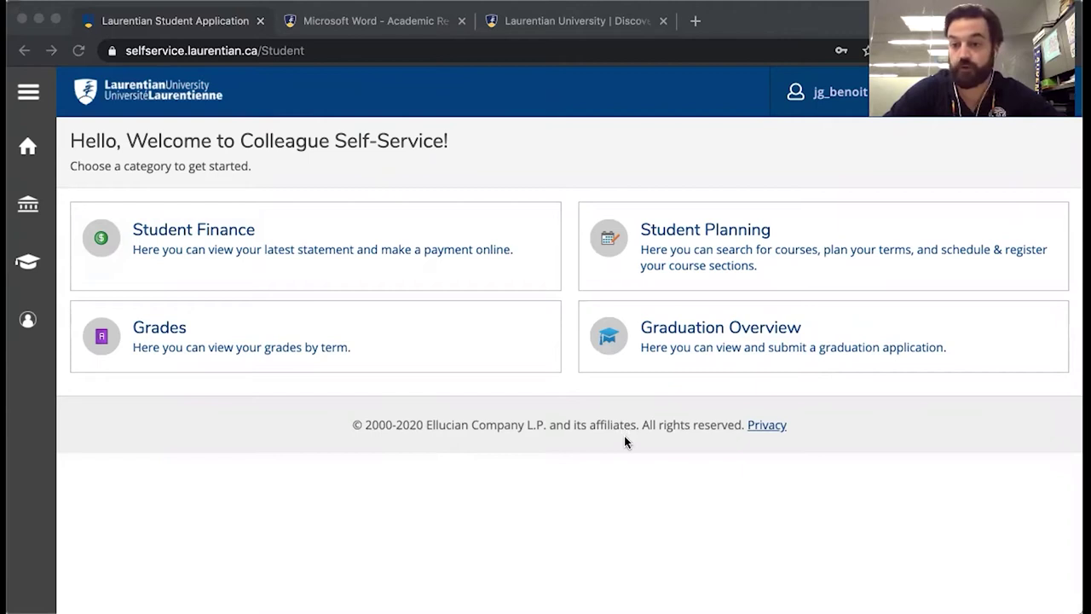
Look at the options under Financial Information in the navigation menu, and collapse the menu again
left_click(547, 173)
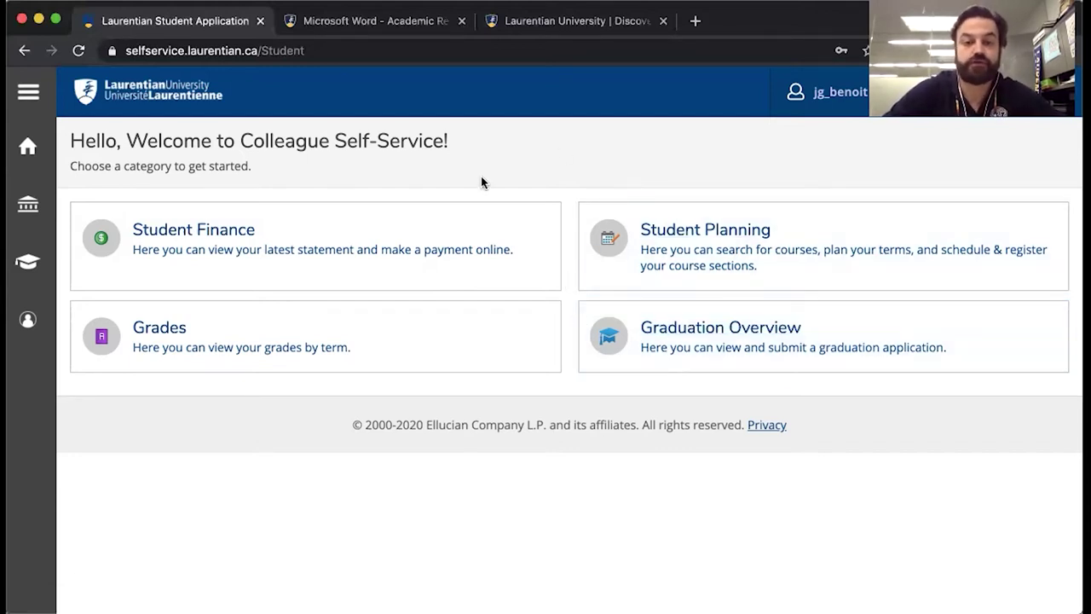
left_click(28, 94)
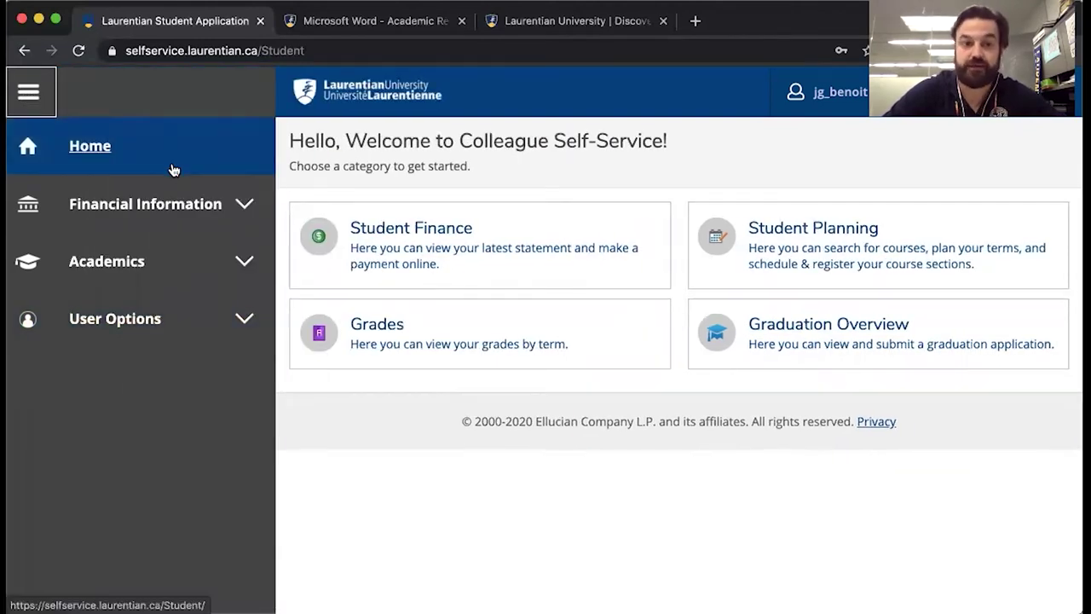
left_click(168, 208)
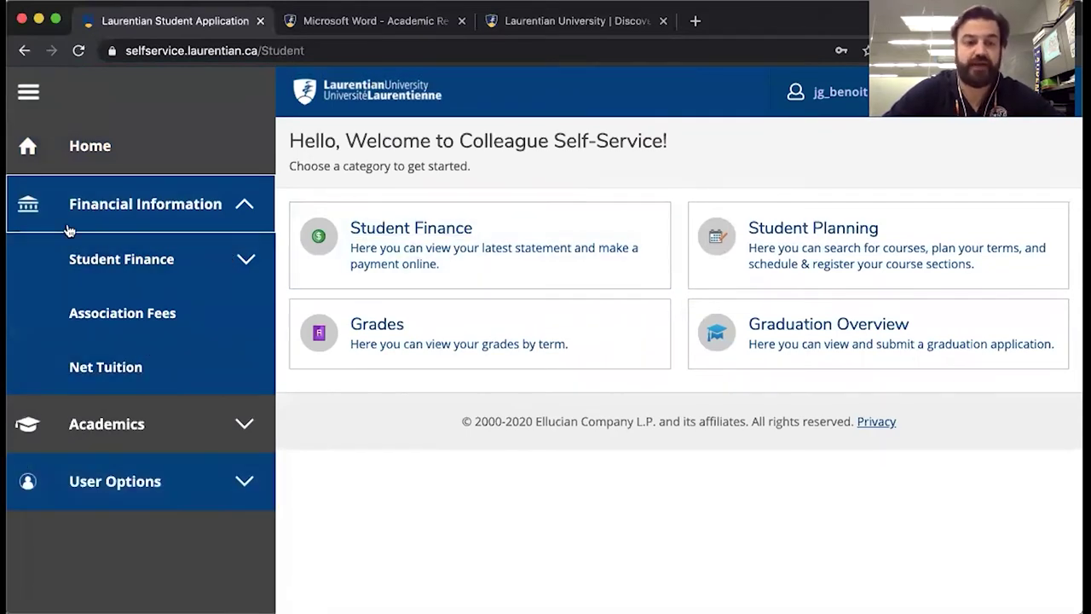
left_click(30, 94)
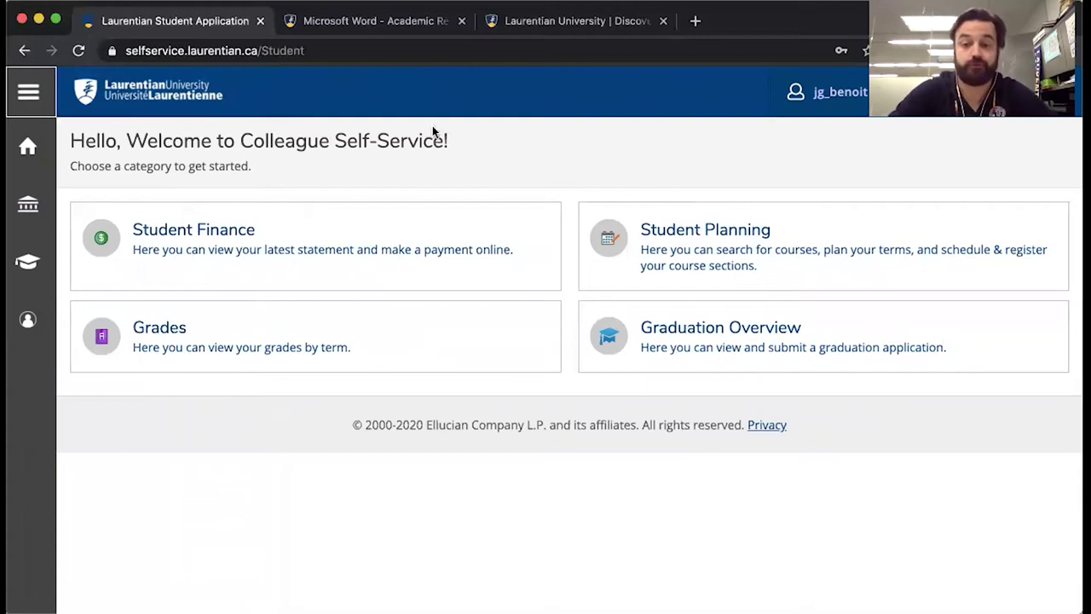
Open My Progress from Student Planning and review the program summary and the completed and in-progress credit bars
left_click(658, 259)
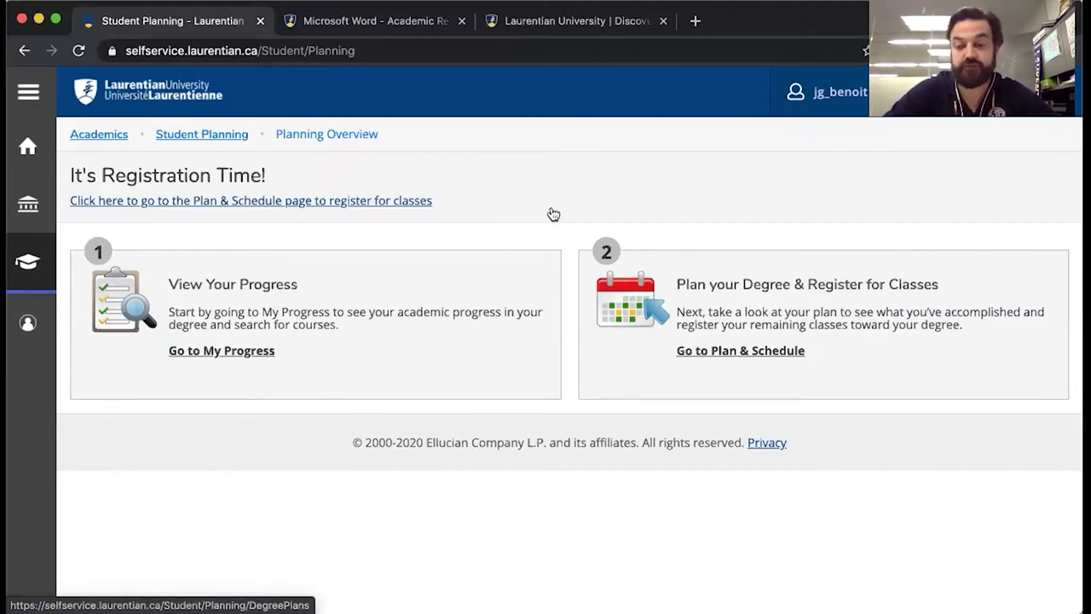
left_click(260, 307)
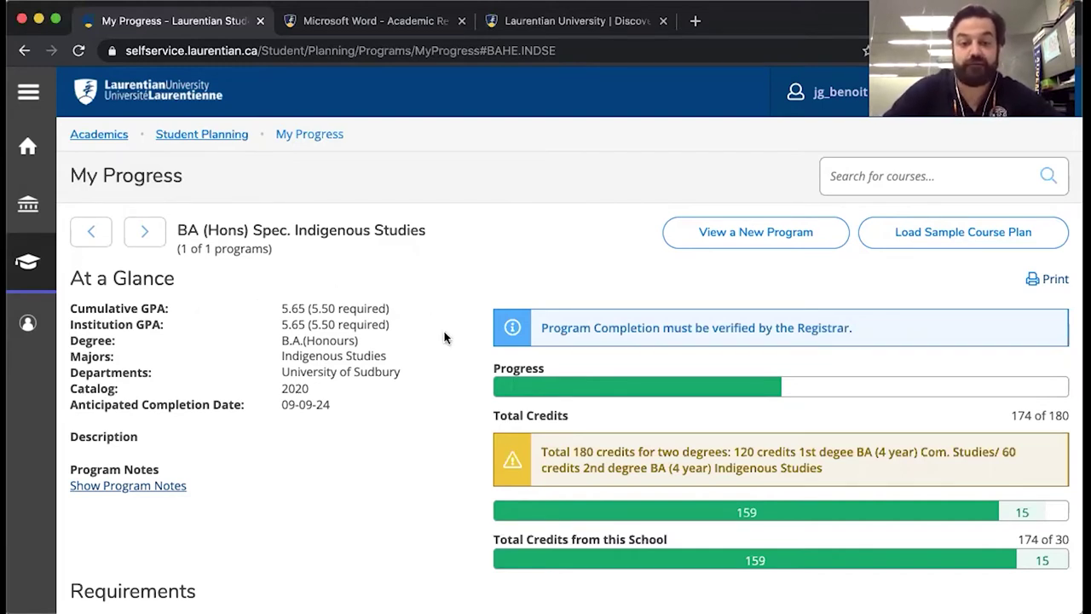
scroll(446, 336, "down", 1)
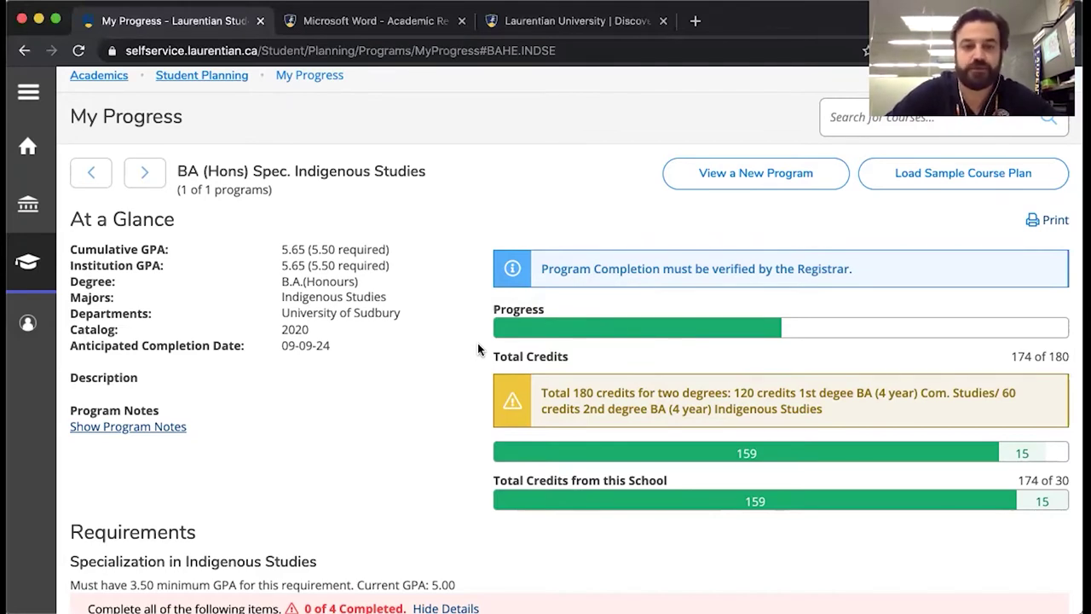
scroll(477, 348, "down", 4)
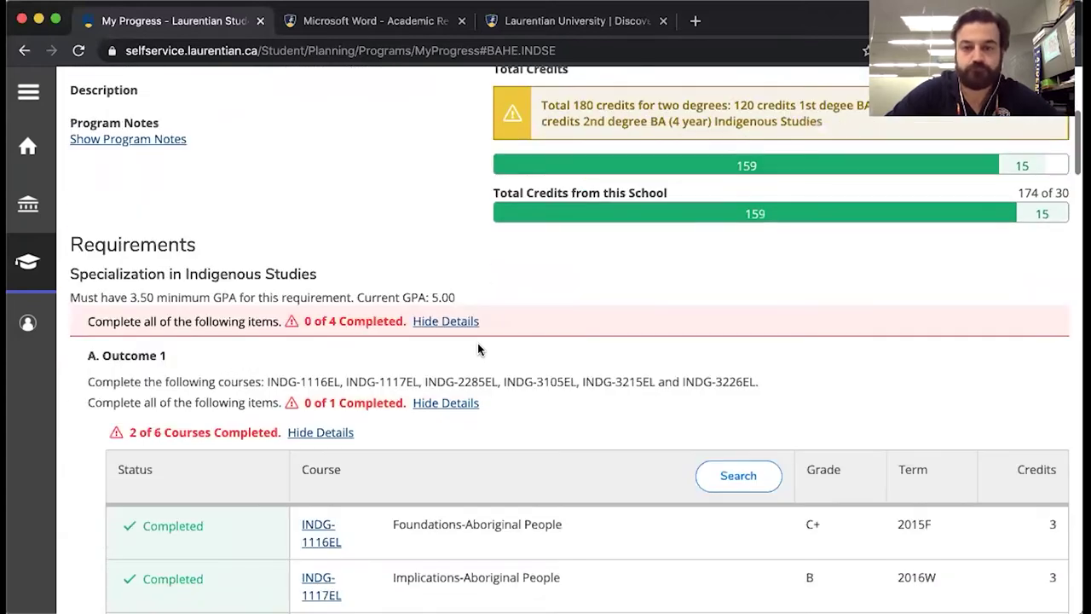
scroll(478, 345, "down", 2)
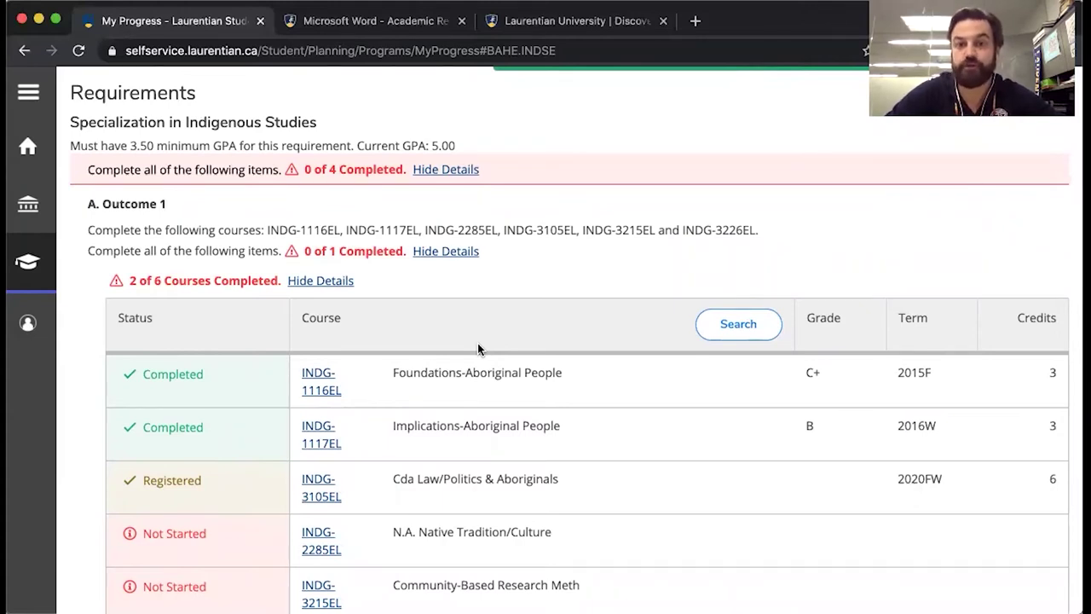
scroll(477, 348, "up", 3)
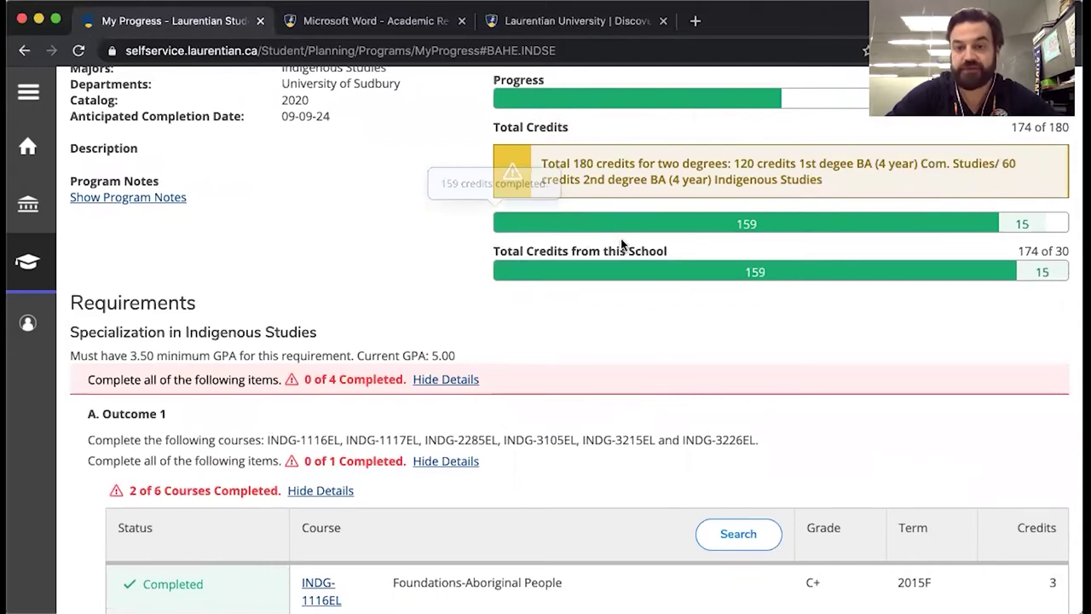
mouse_move(690, 234)
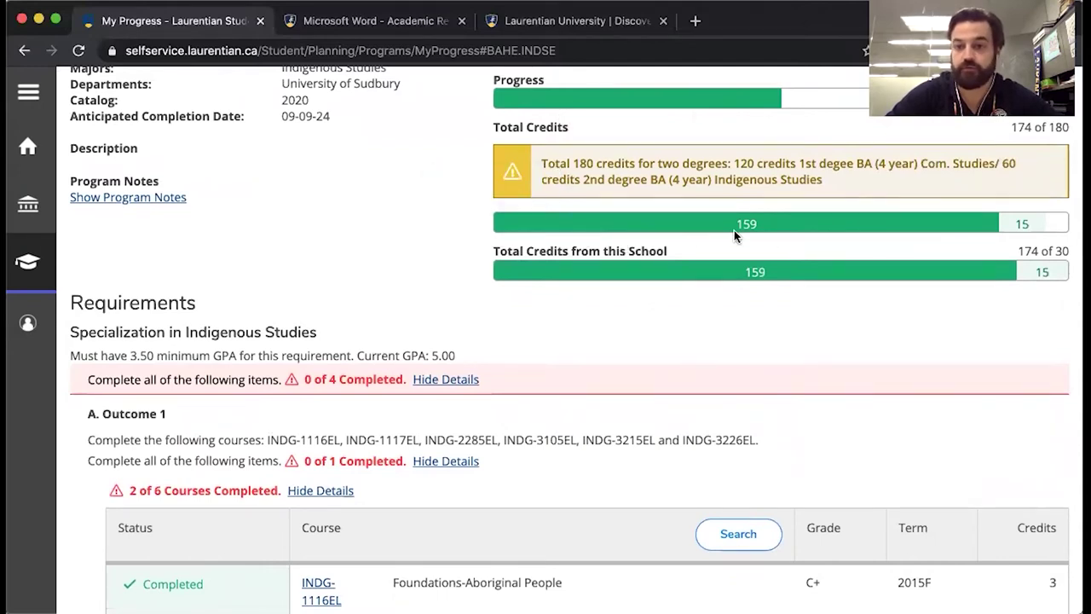
mouse_move(682, 280)
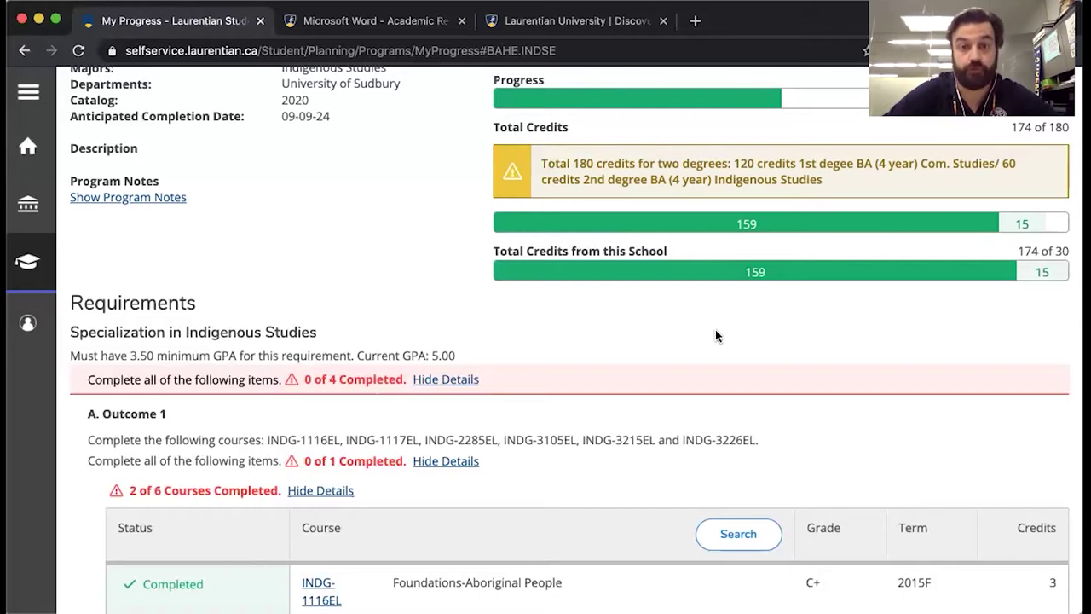
Examine the program requirements from the Specialization in Indigenous Studies outcomes through Scientific Literacy, checking which items are completed, registered or not started
scroll(716, 335, "down", 1)
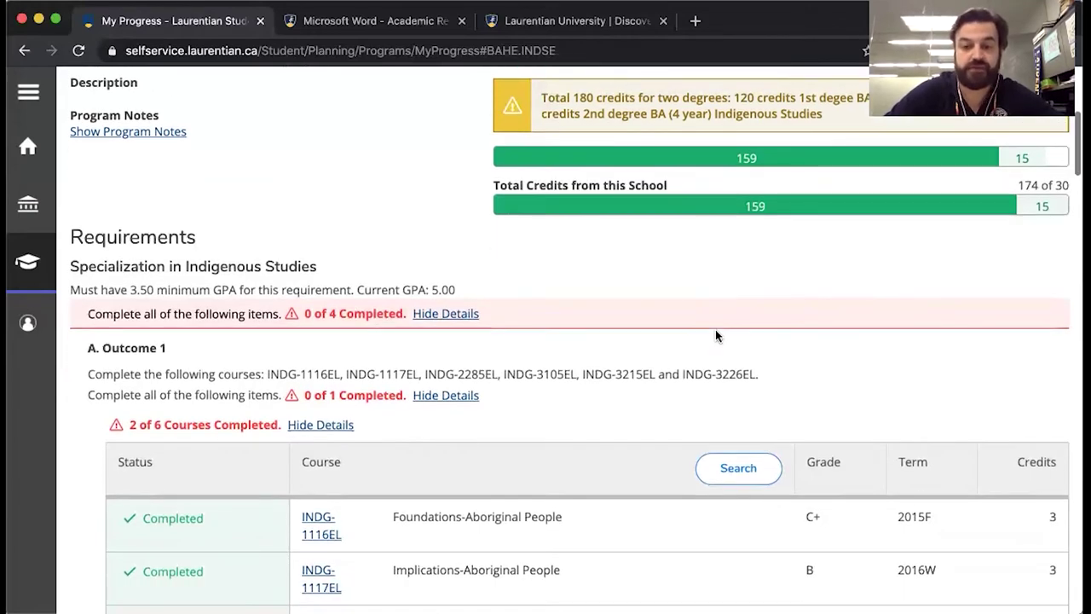
scroll(715, 335, "down", 2)
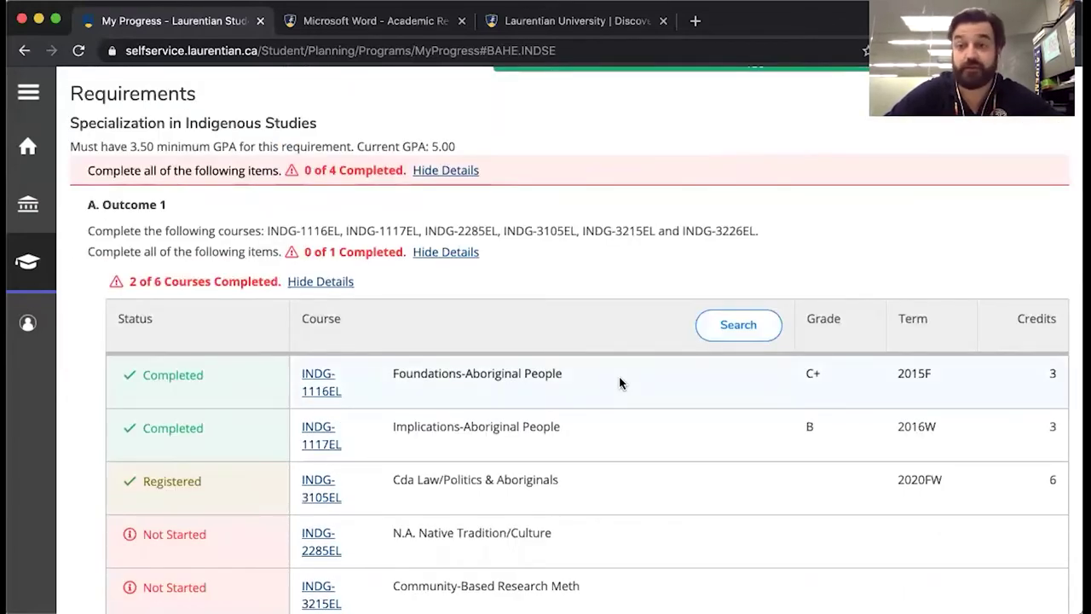
scroll(620, 379, "down", 1)
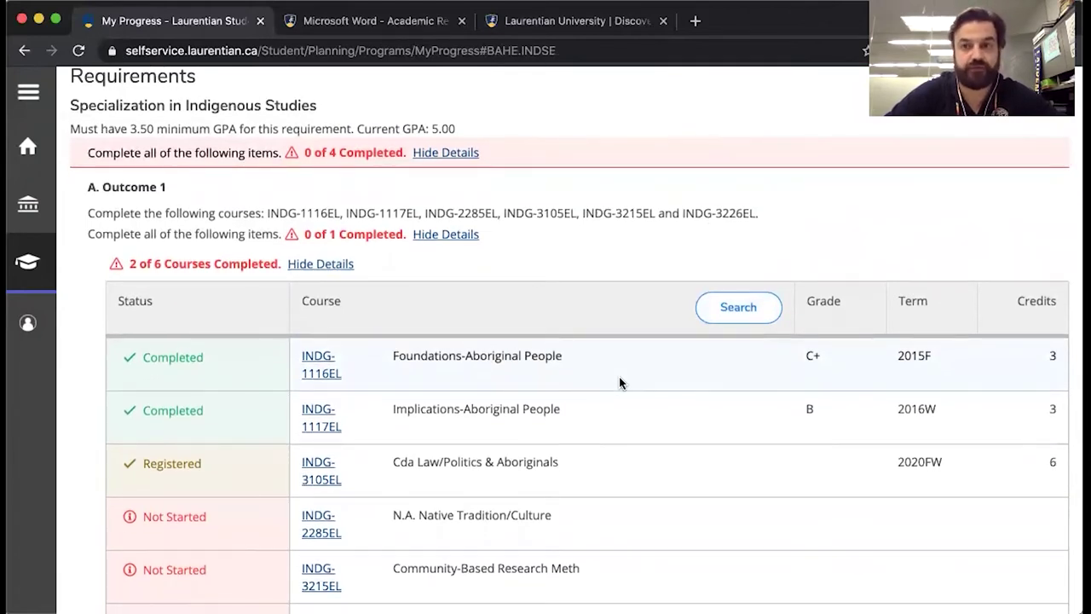
scroll(619, 383, "down", 6)
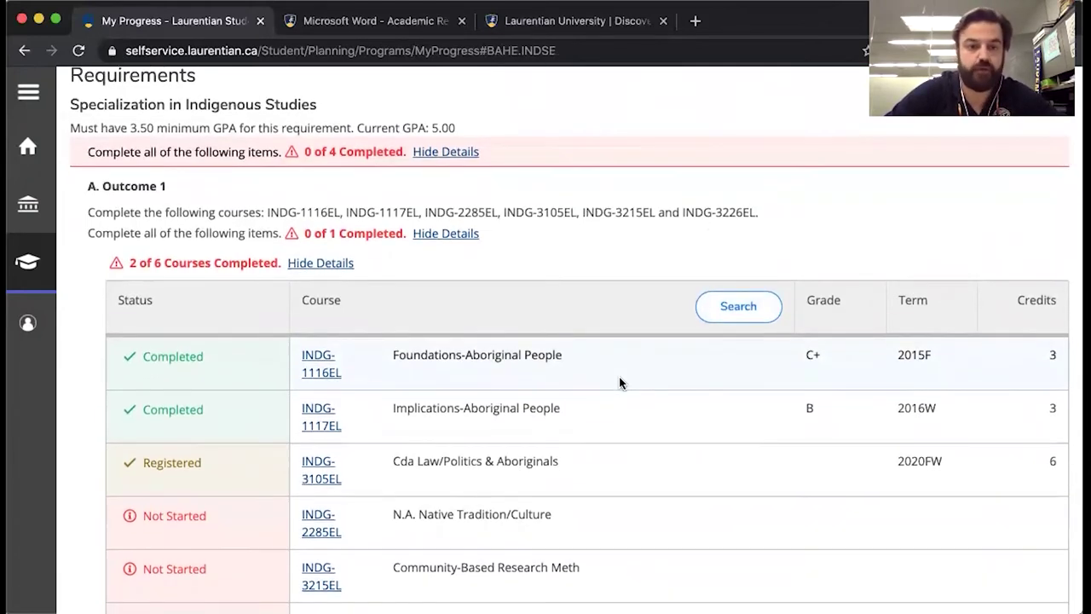
scroll(619, 383, "down", 8)
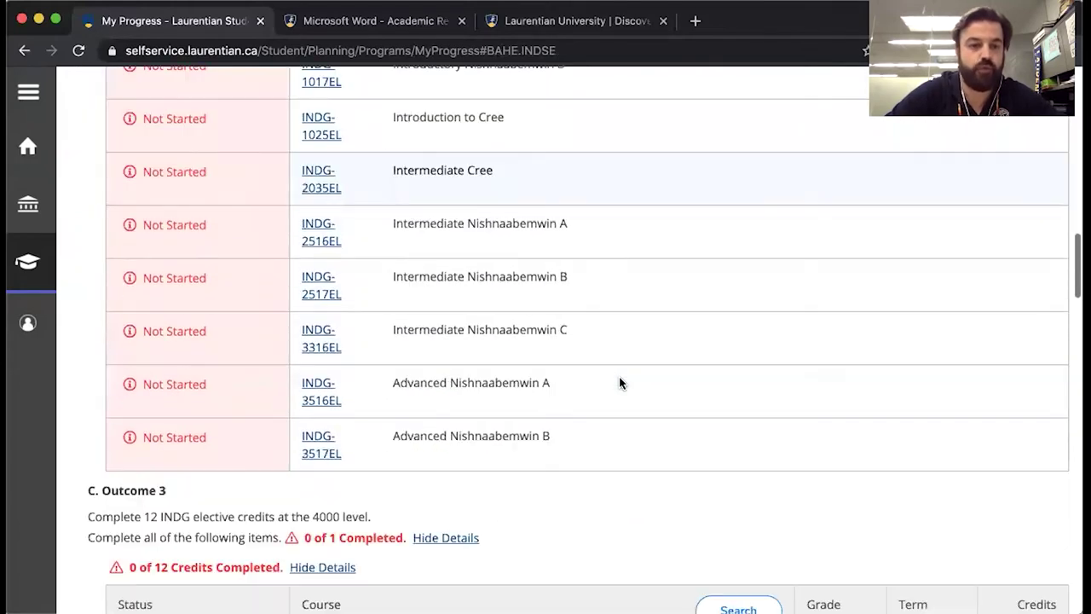
scroll(620, 383, "down", 5)
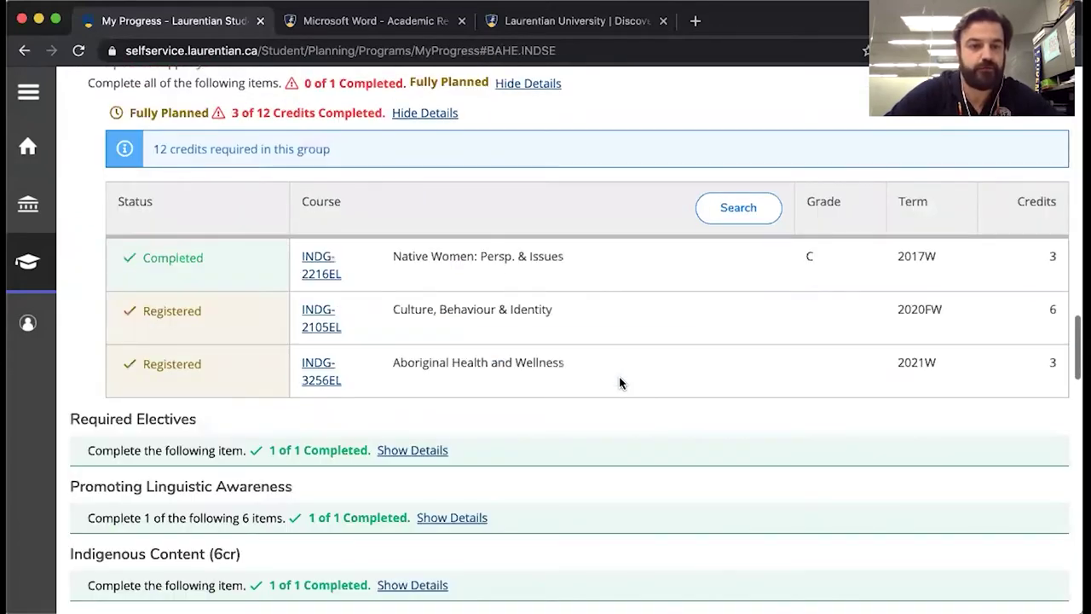
scroll(619, 383, "up", 2)
scroll(620, 383, "up", 2)
scroll(620, 383, "down", 4)
scroll(620, 383, "down", 1)
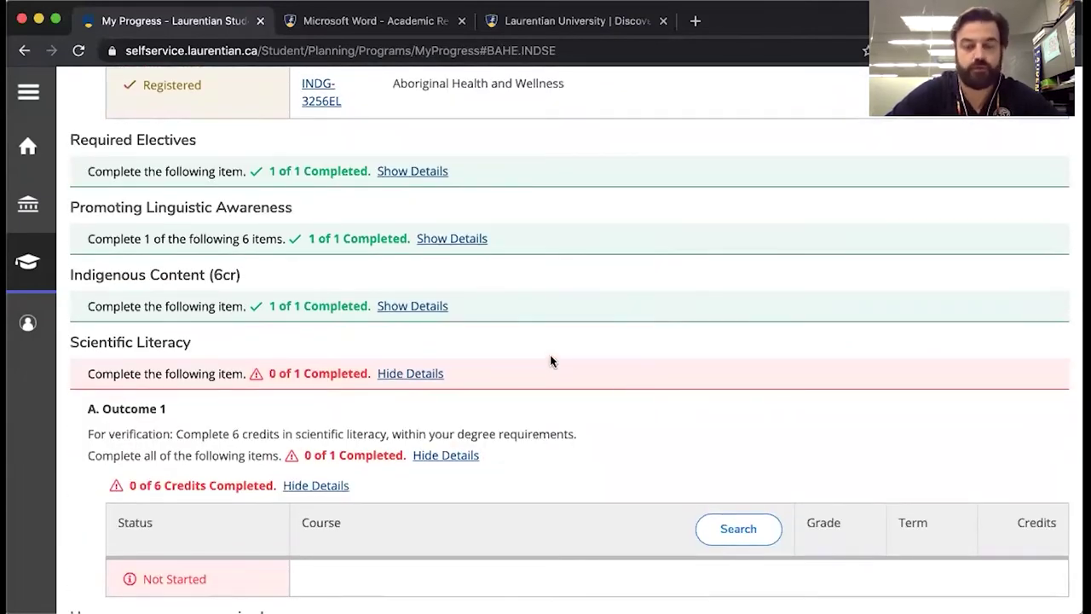
scroll(550, 360, "up", 4)
scroll(550, 360, "up", 6)
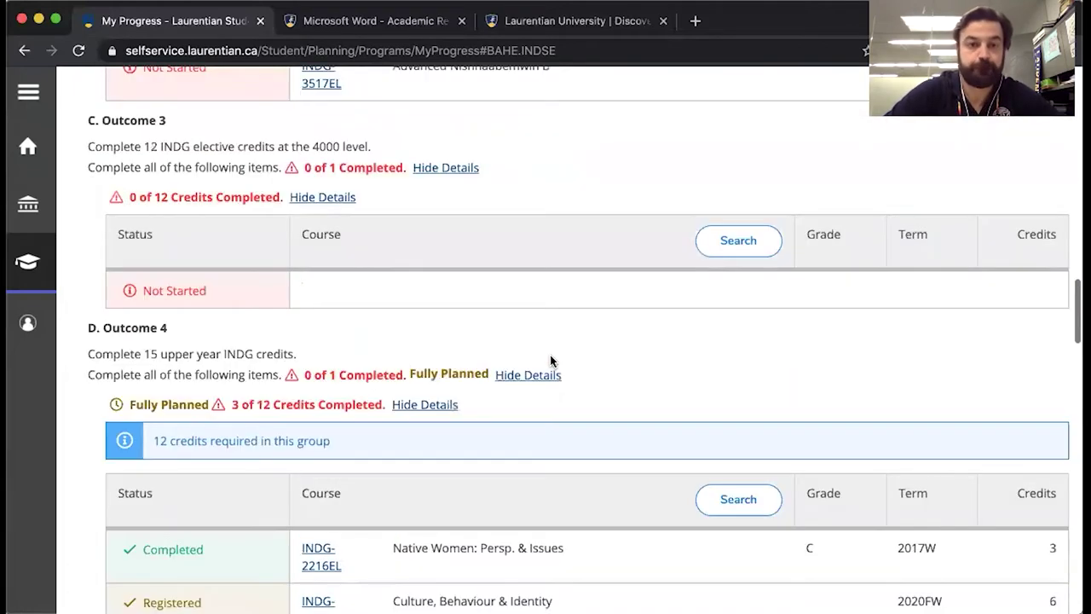
scroll(550, 354, "up", 6)
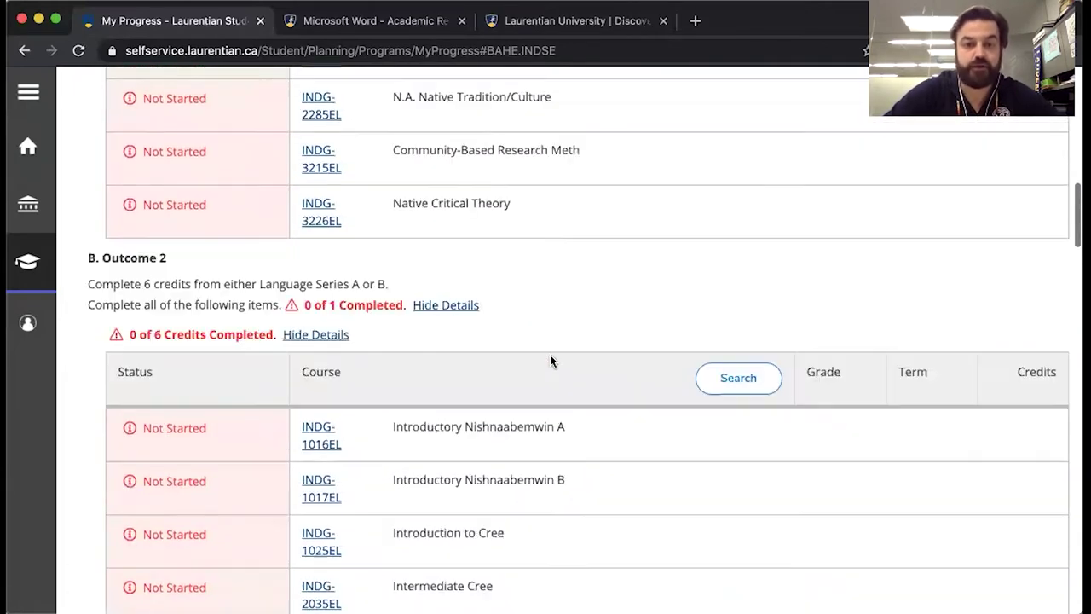
scroll(550, 358, "up", 1)
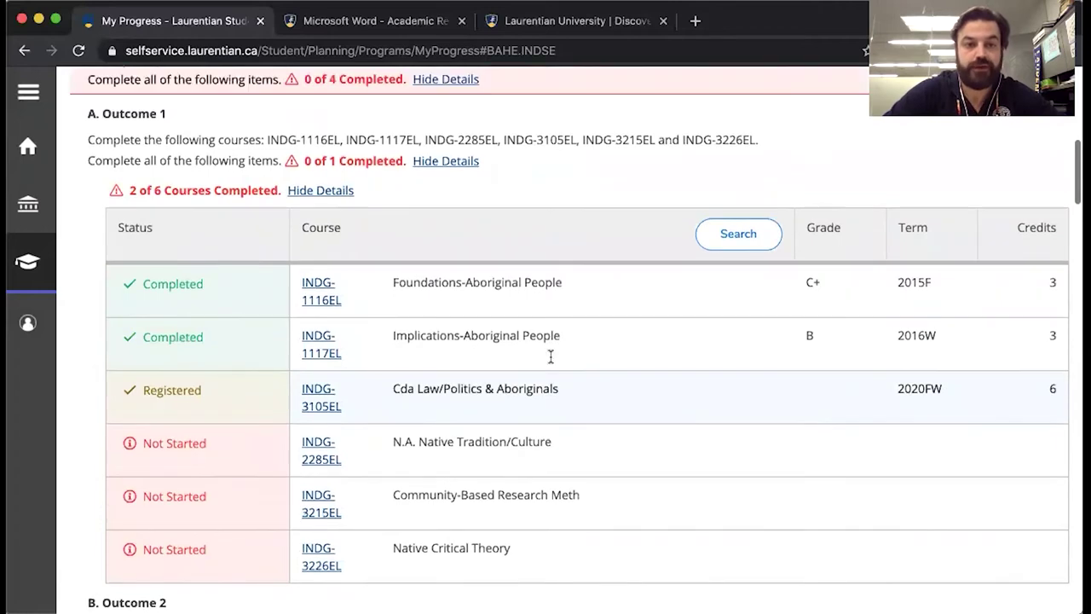
scroll(550, 358, "up", 1)
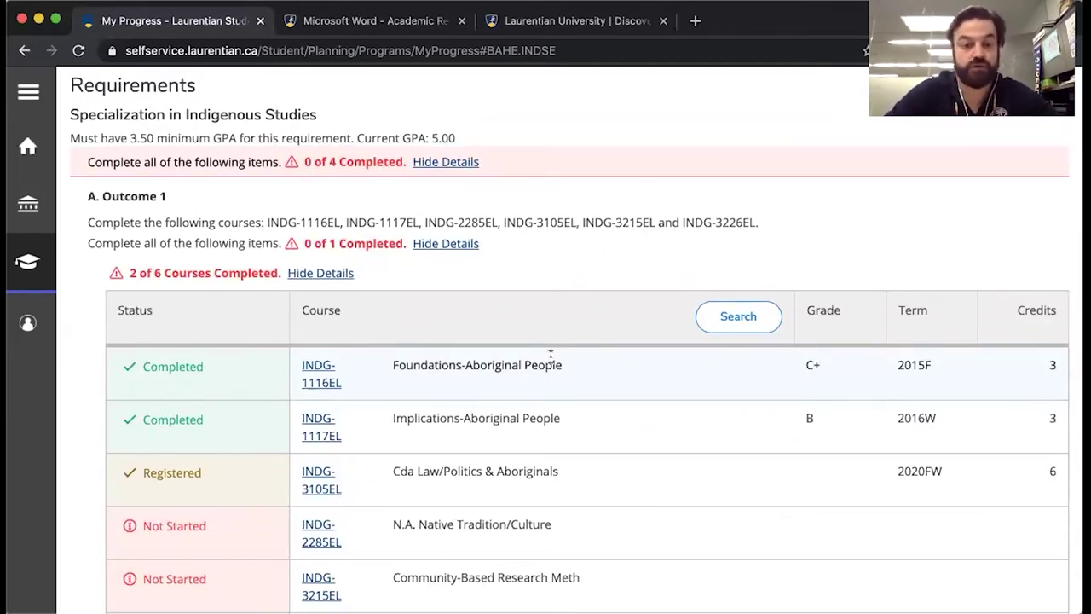
Check how many courses and credits Outcome 1 and Outcome 2 of the specialization require, and compare their course statuses
scroll(551, 355, "down", 3)
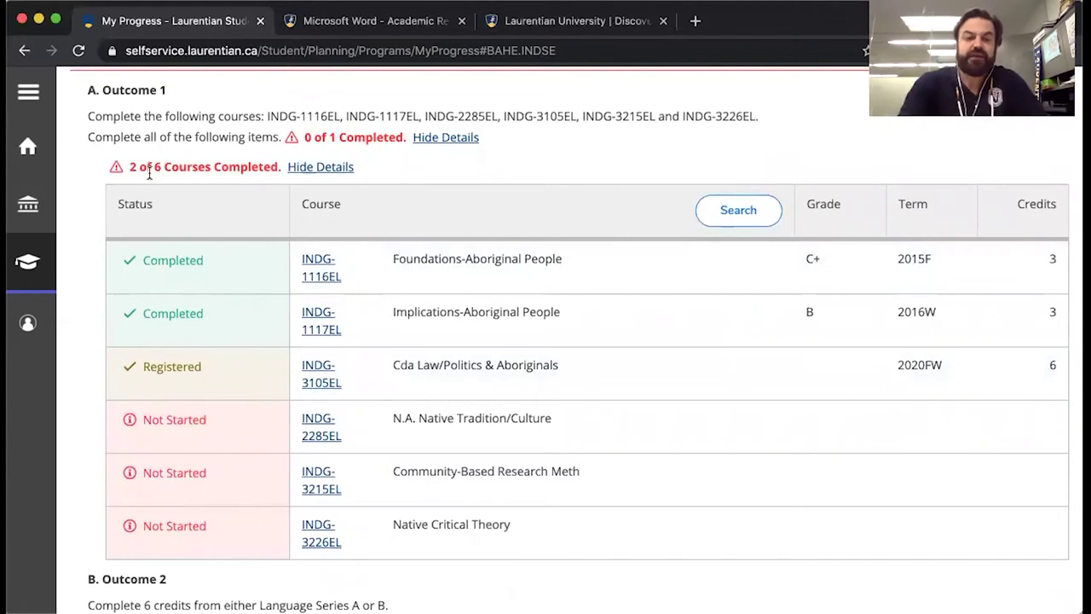
left_click_drag(155, 165, 269, 170)
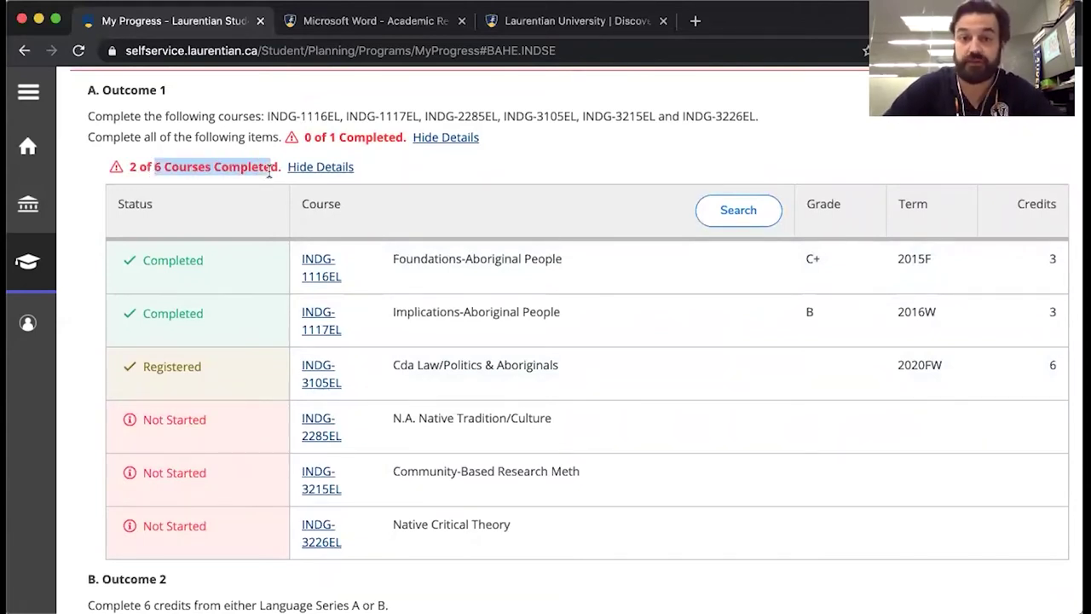
left_click(270, 170)
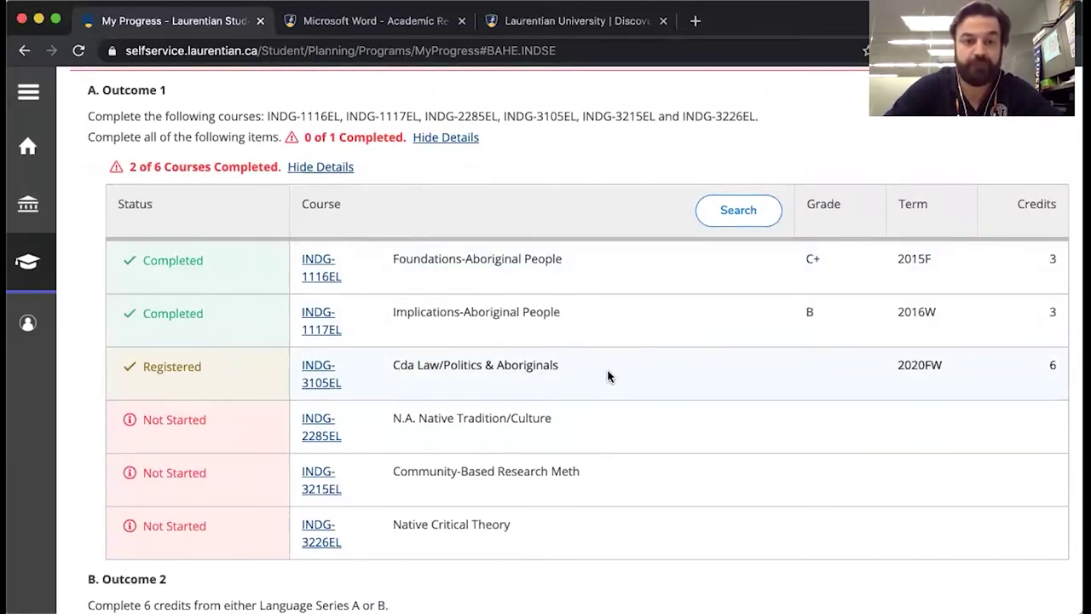
scroll(608, 376, "down", 5)
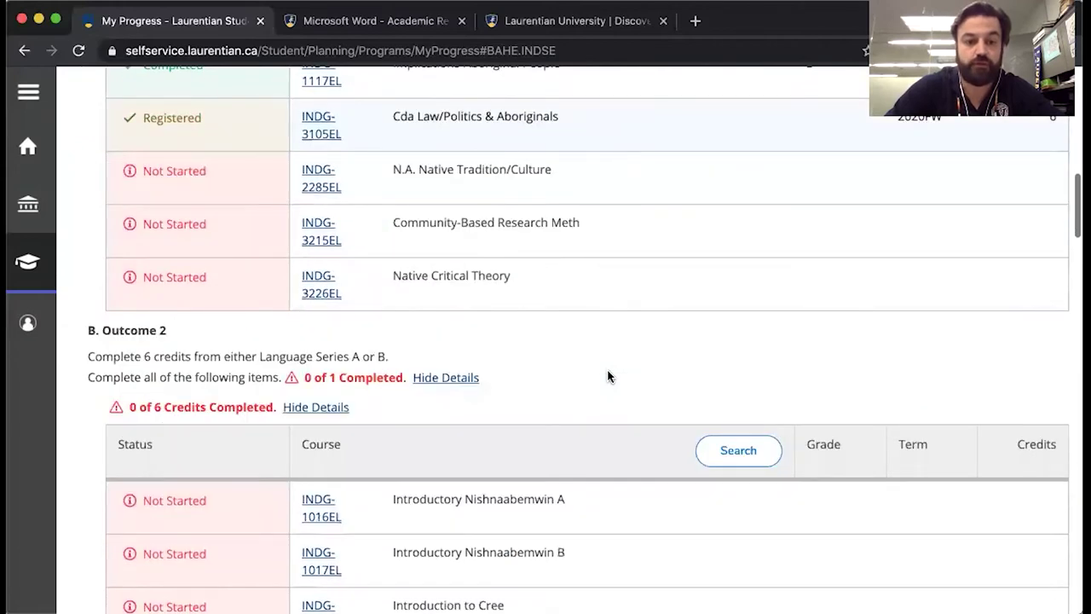
left_click_drag(151, 364, 244, 368)
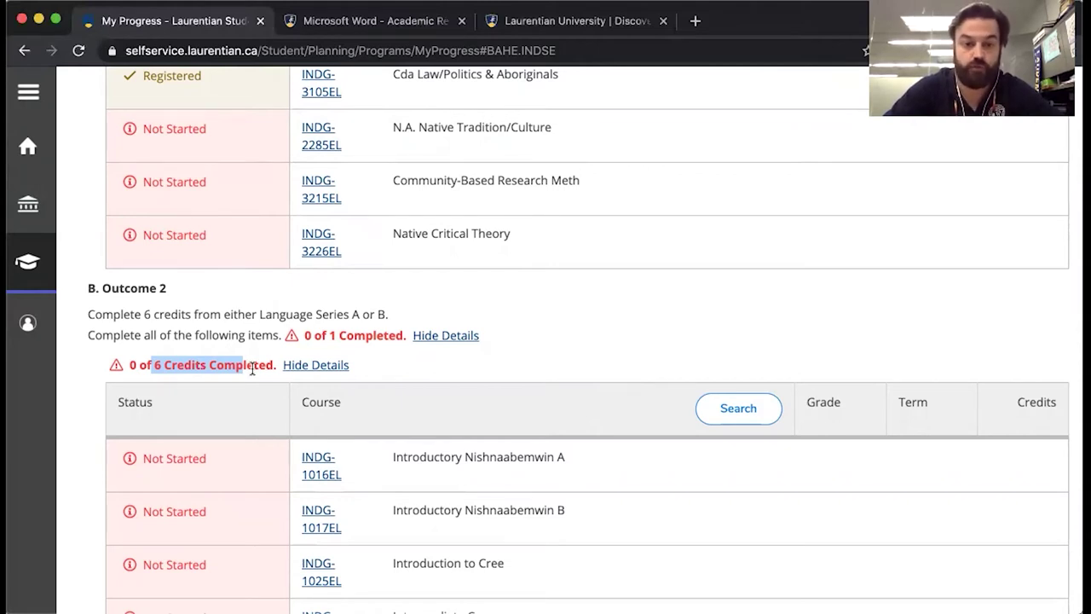
left_click(252, 368)
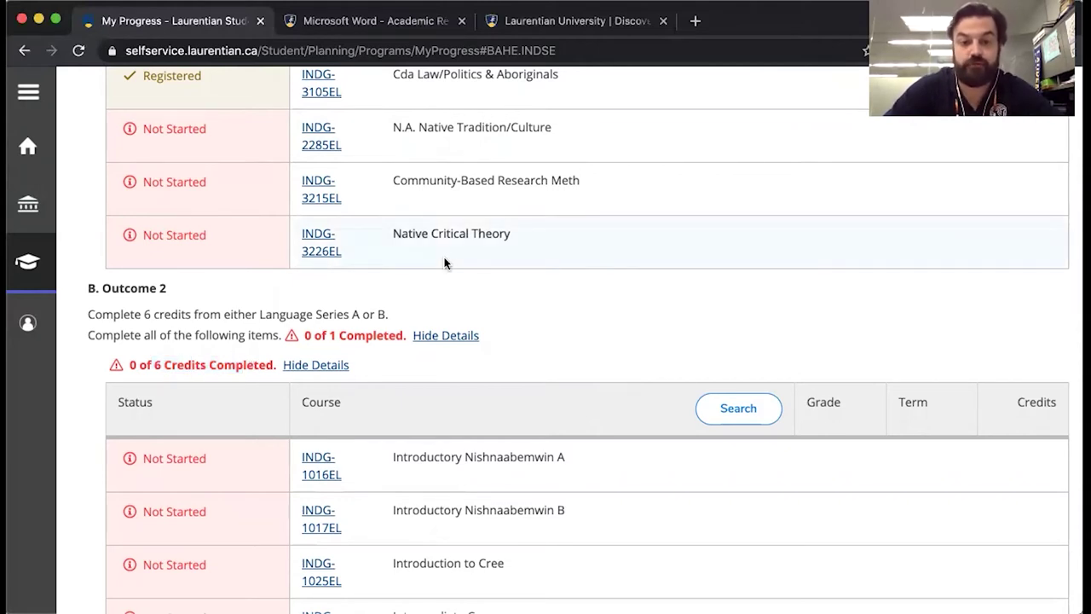
scroll(446, 261, "up", 3)
scroll(444, 263, "up", 1)
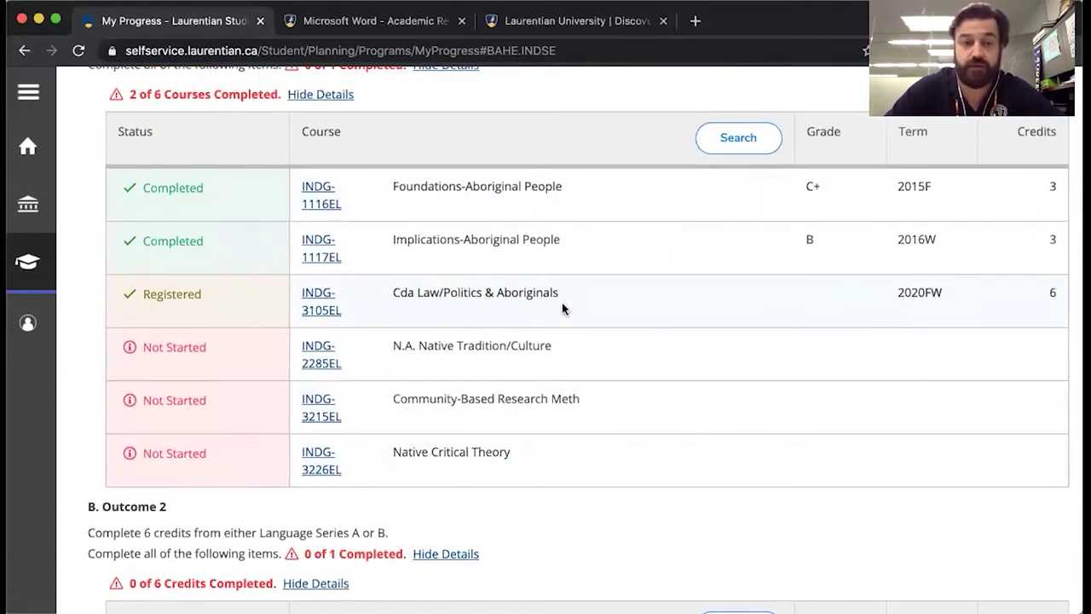
Compare the list of required courses under Outcome 1 with the language-series credit requirement under Outcome 2
scroll(562, 303, "down", 2)
scroll(561, 307, "down", 5)
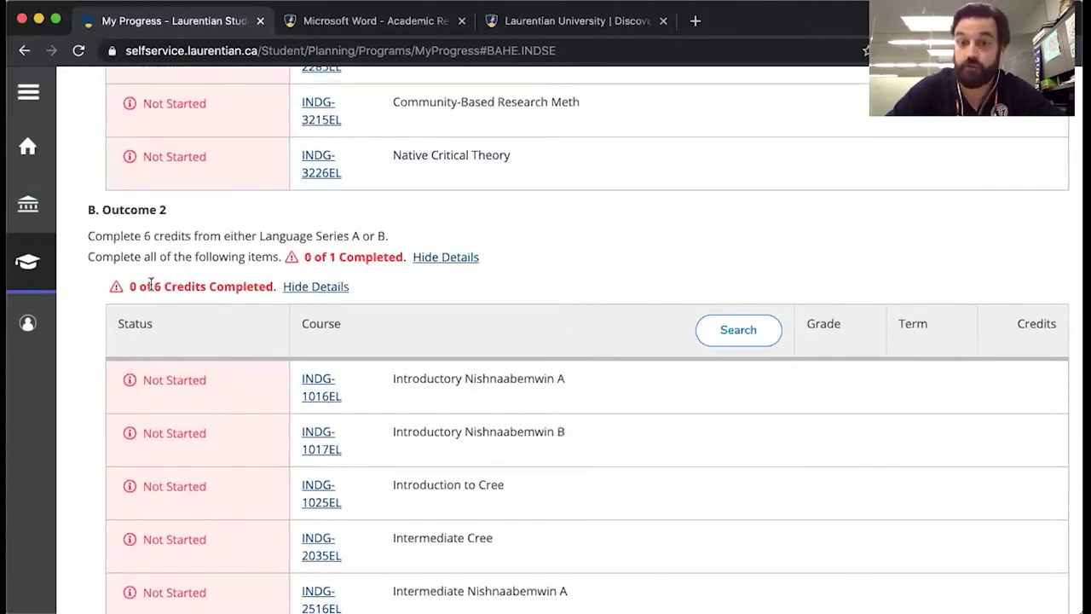
scroll(507, 218, "up", 3)
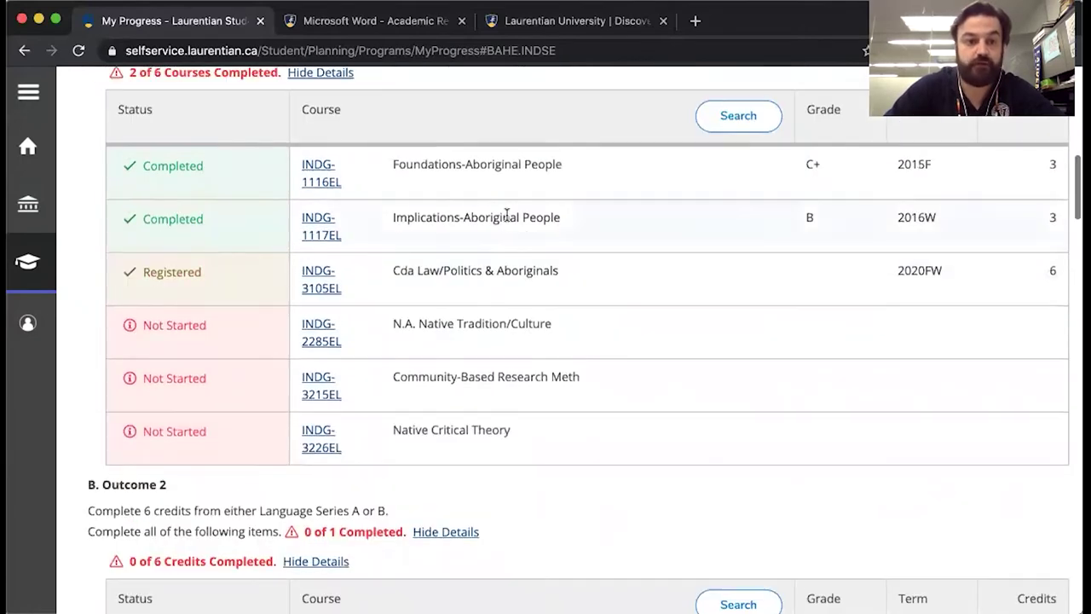
scroll(504, 214, "up", 2)
scroll(507, 216, "up", 1)
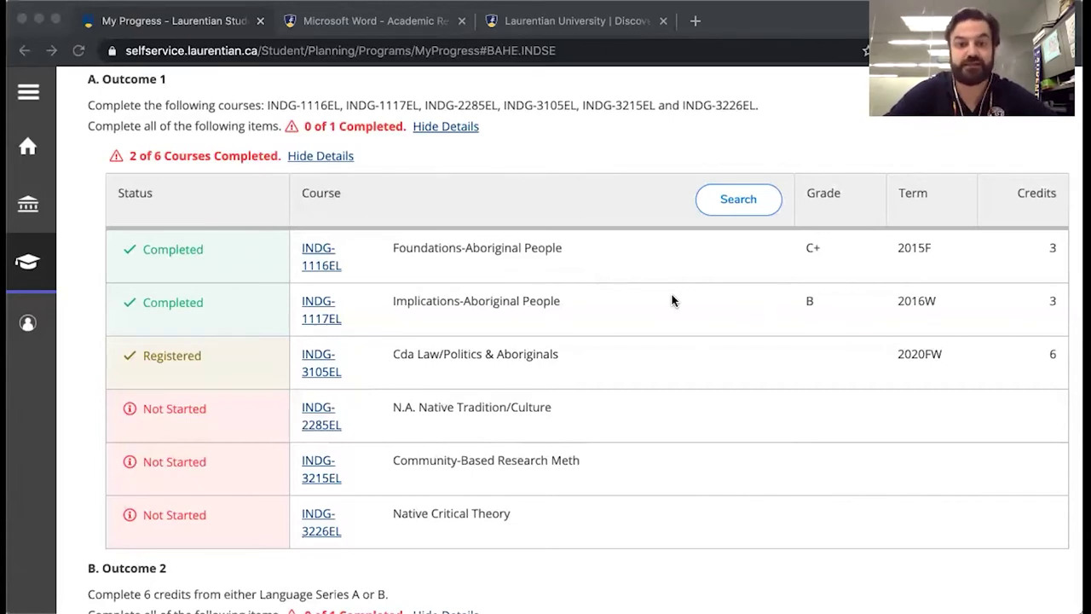
Examine Outcome 2's 6-credit requirement against its list of Nishnaabemwin and Cree courses, highlighting the credits line above the table
scroll(672, 296, "down", 5)
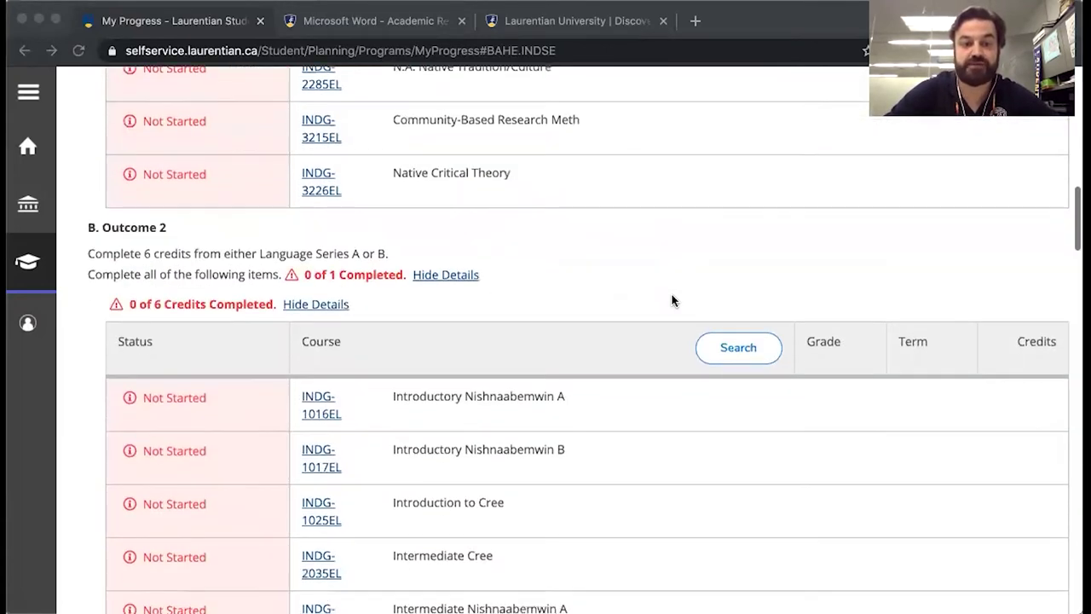
scroll(671, 300, "down", 1)
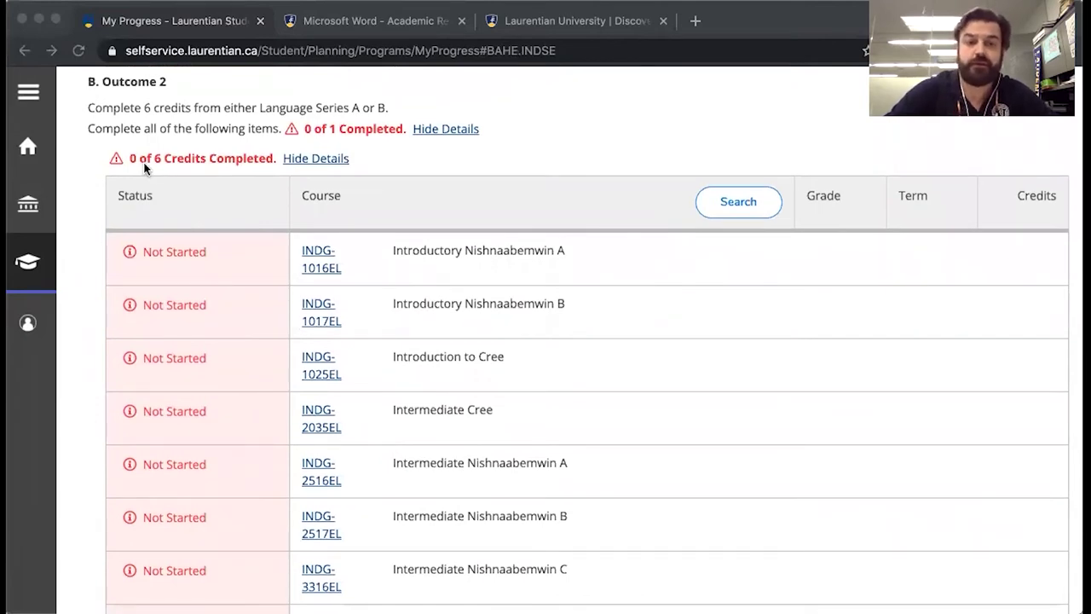
left_click(185, 162)
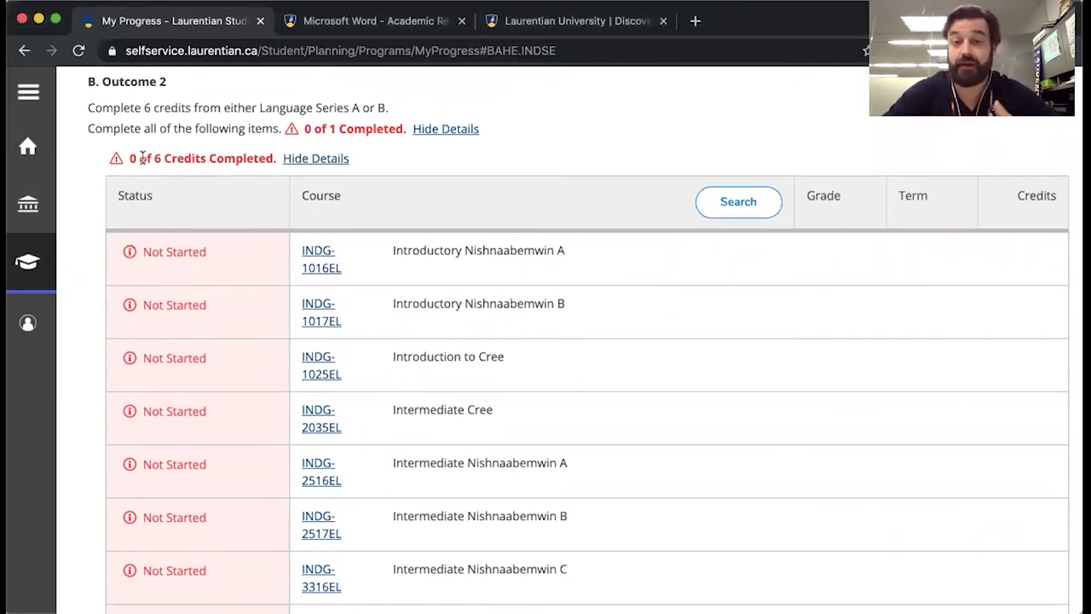
left_click_drag(130, 153, 209, 158)
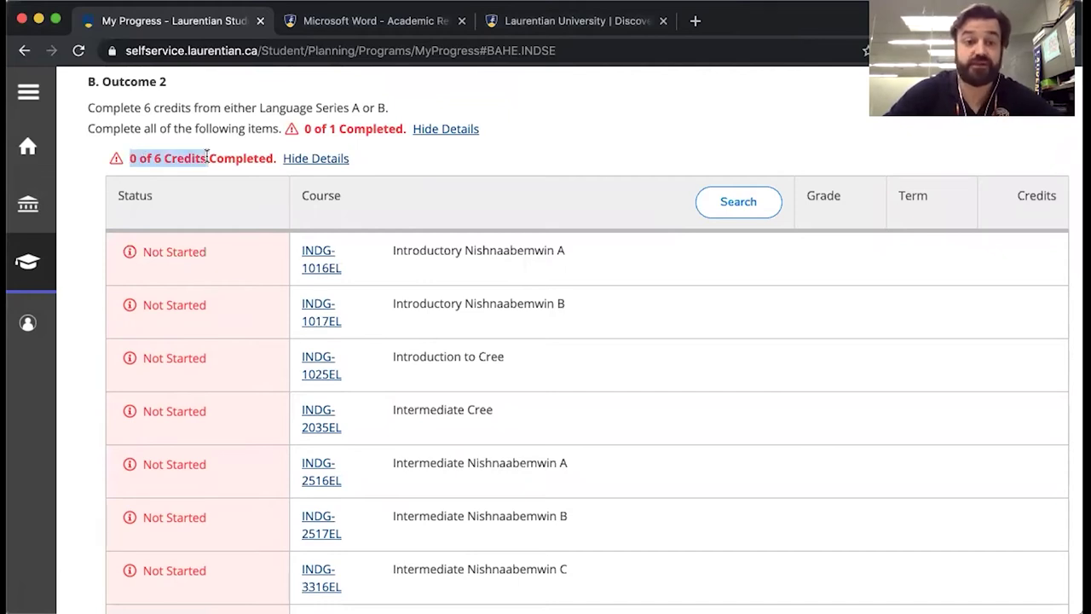
left_click(236, 155)
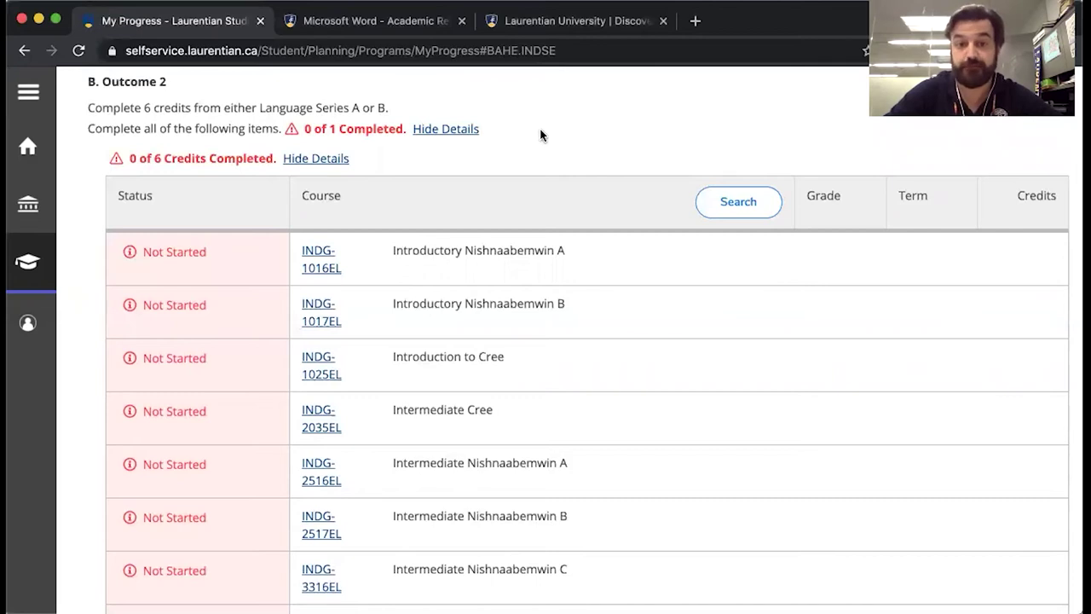
scroll(551, 147, "down", 1)
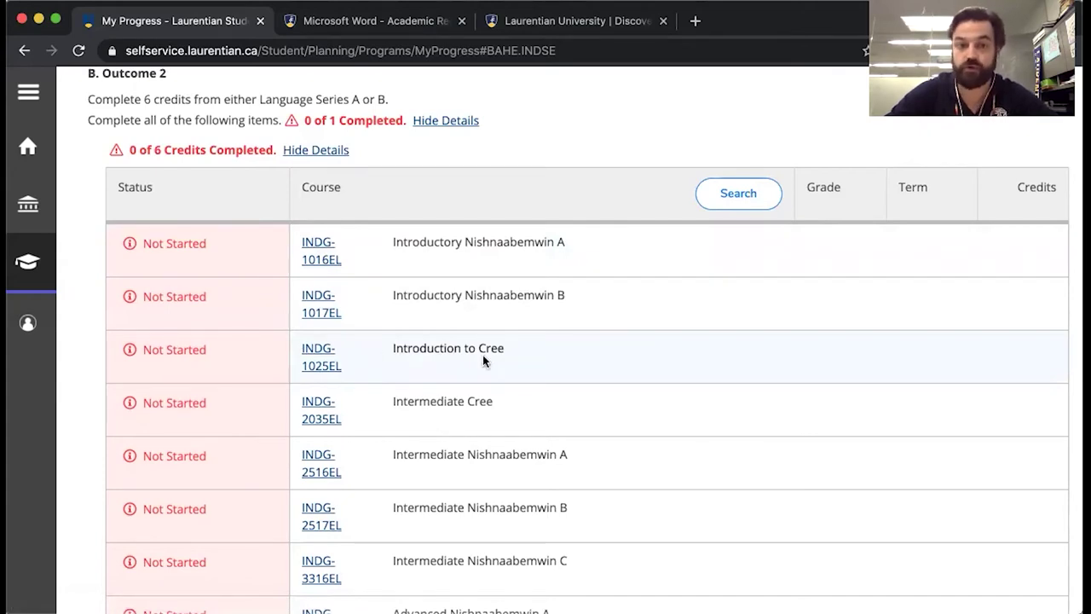
left_click_drag(147, 145, 195, 149)
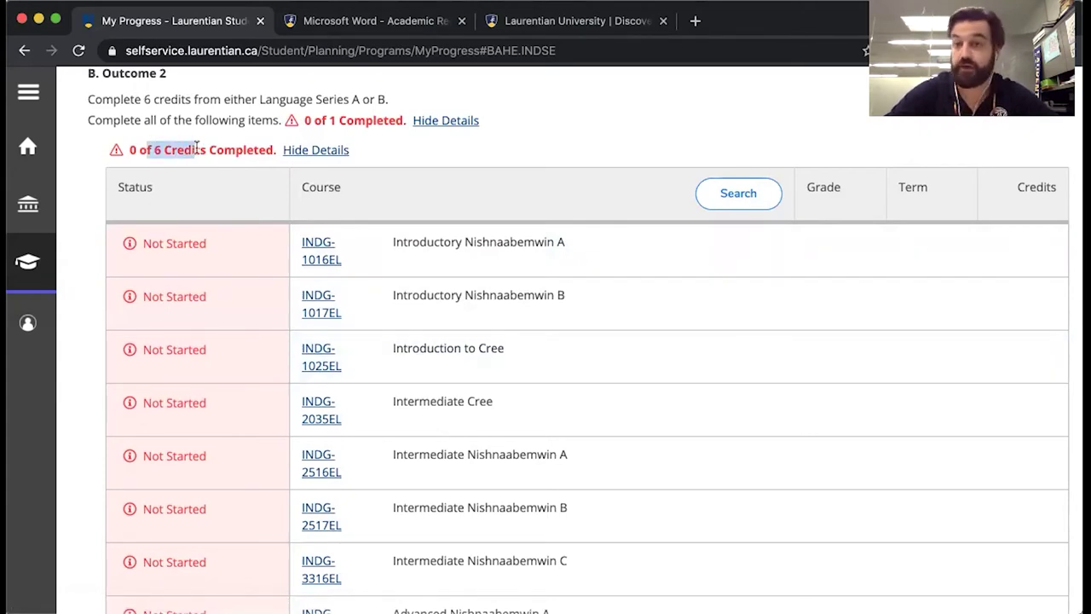
left_click(452, 151)
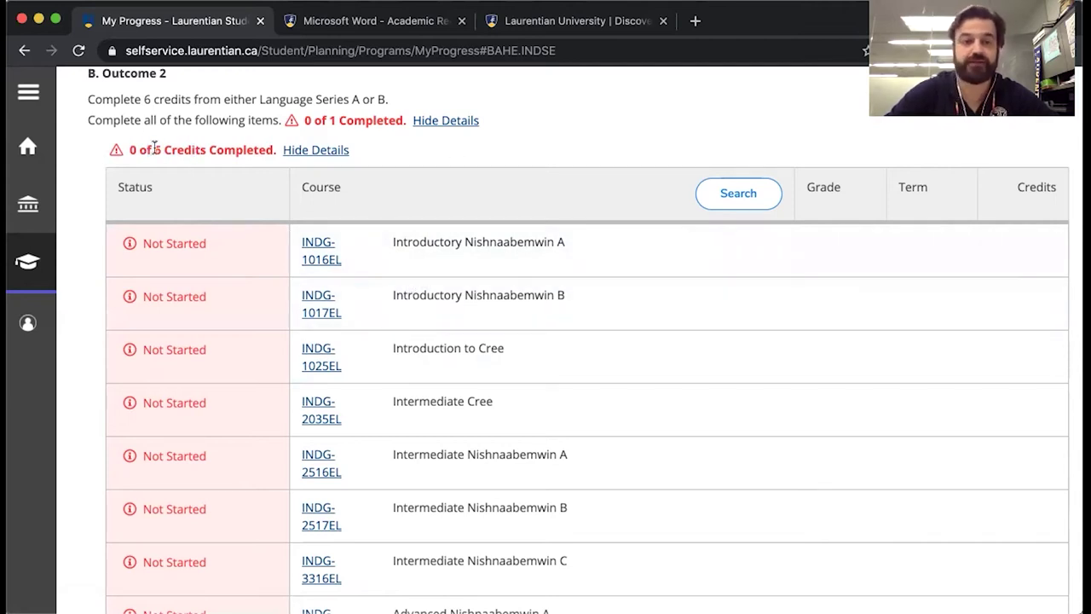
left_click_drag(143, 149, 192, 149)
left_click(207, 153)
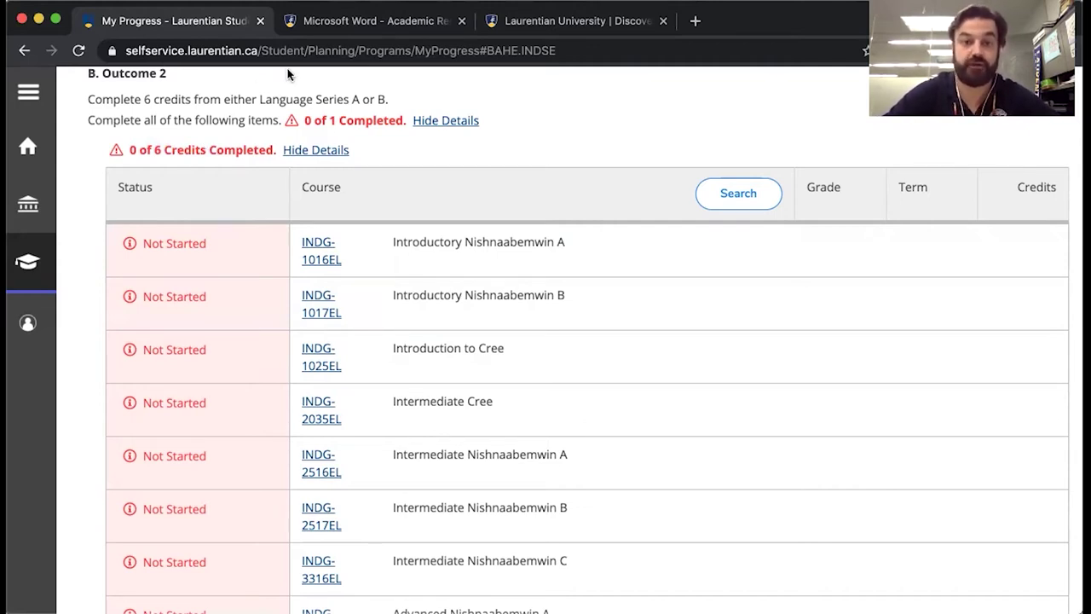
Switch to the Academic Regulations PDF and find the Linguistic Awareness requirement for the BA, past the BA graduation requirements
left_click(309, 26)
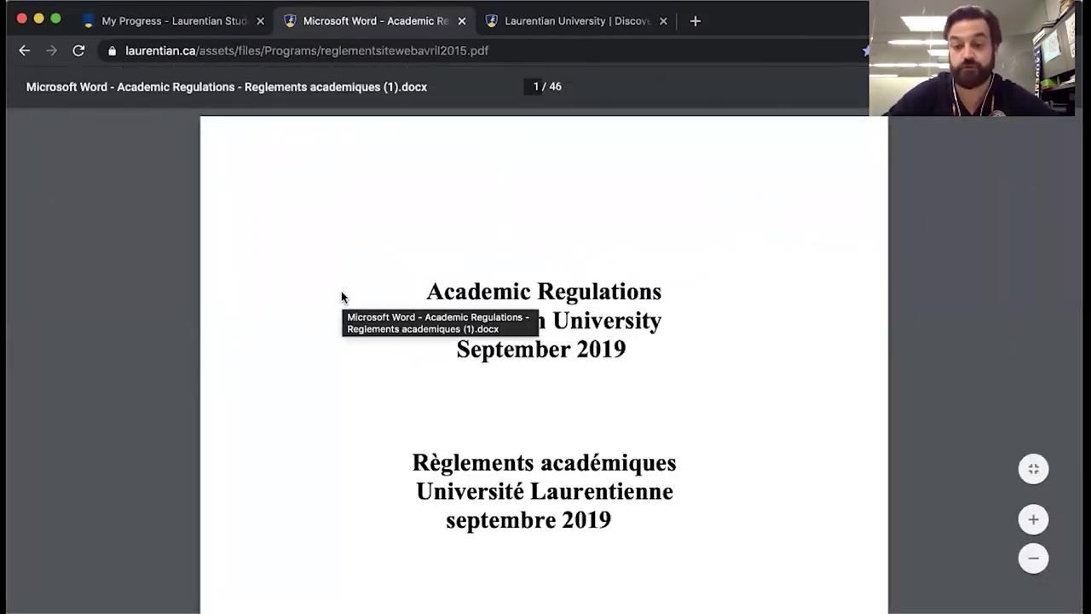
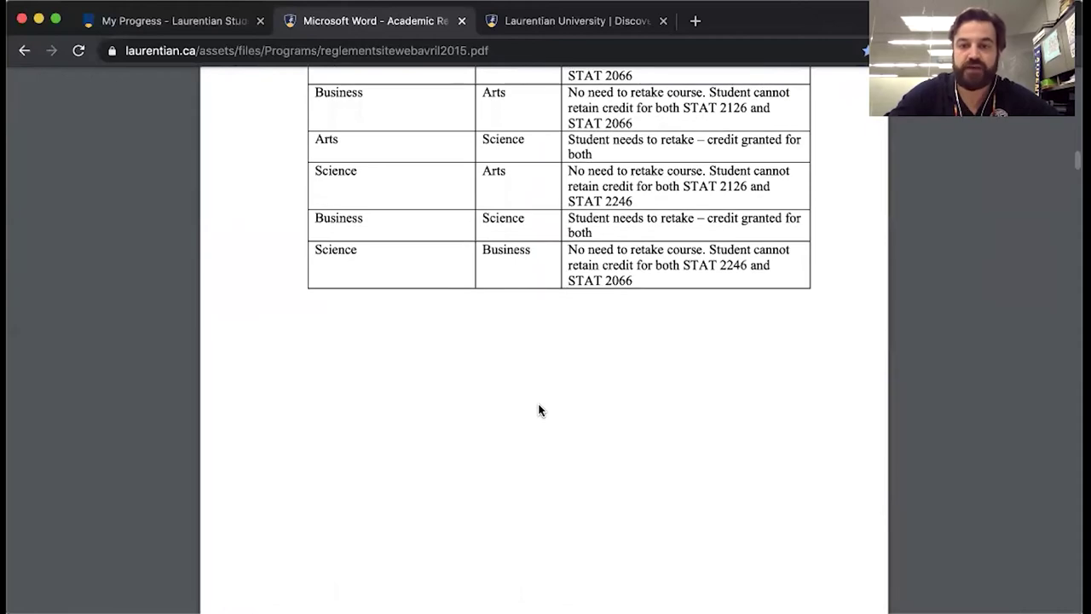
scroll(539, 410, "down", 6)
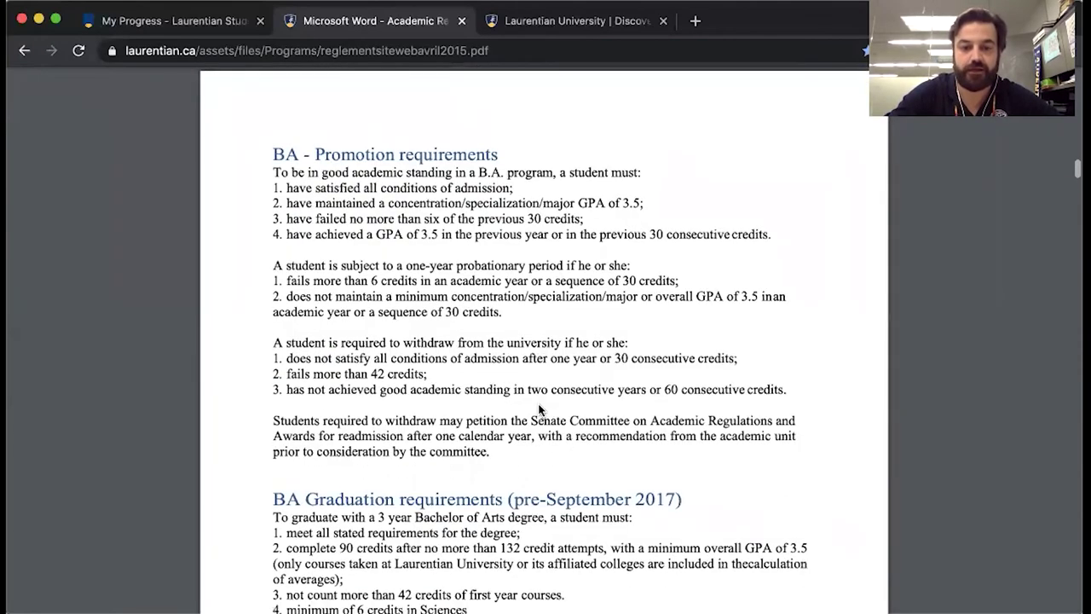
scroll(538, 410, "down", 10)
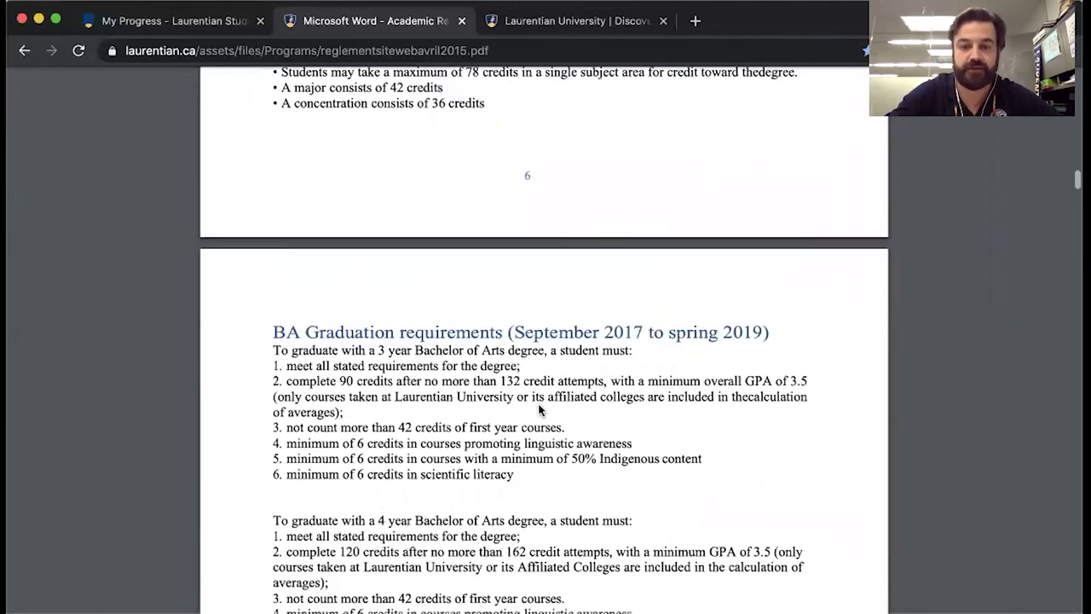
scroll(539, 410, "down", 8)
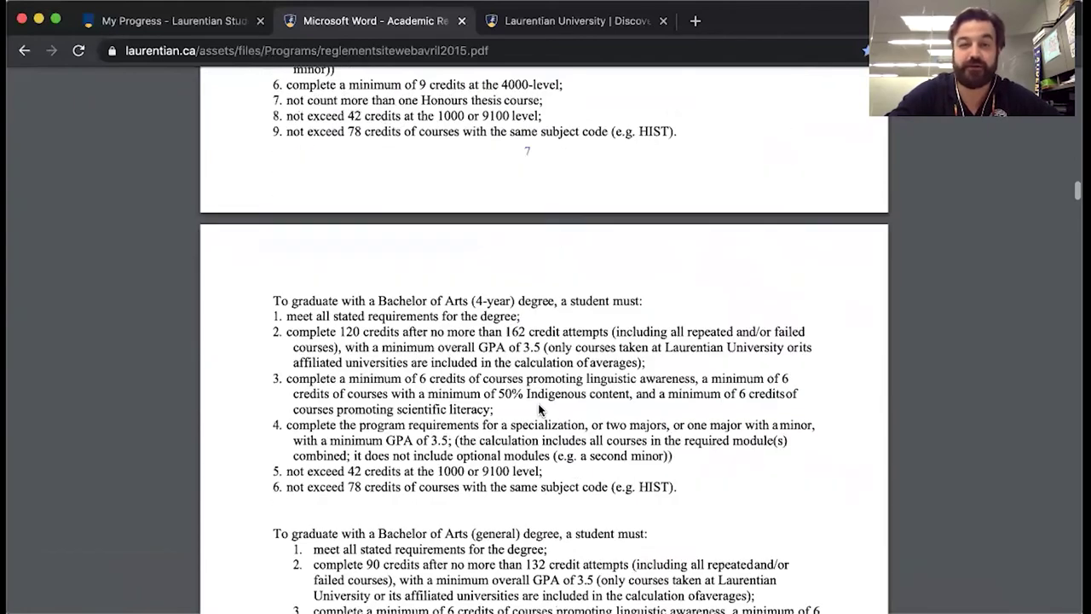
scroll(539, 410, "down", 7)
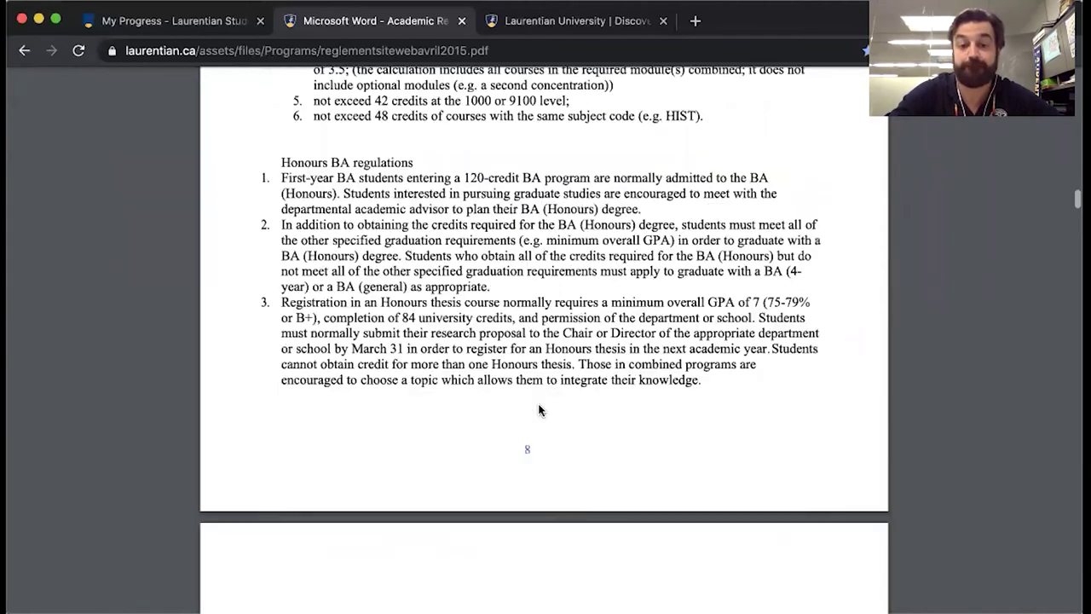
scroll(539, 410, "down", 3)
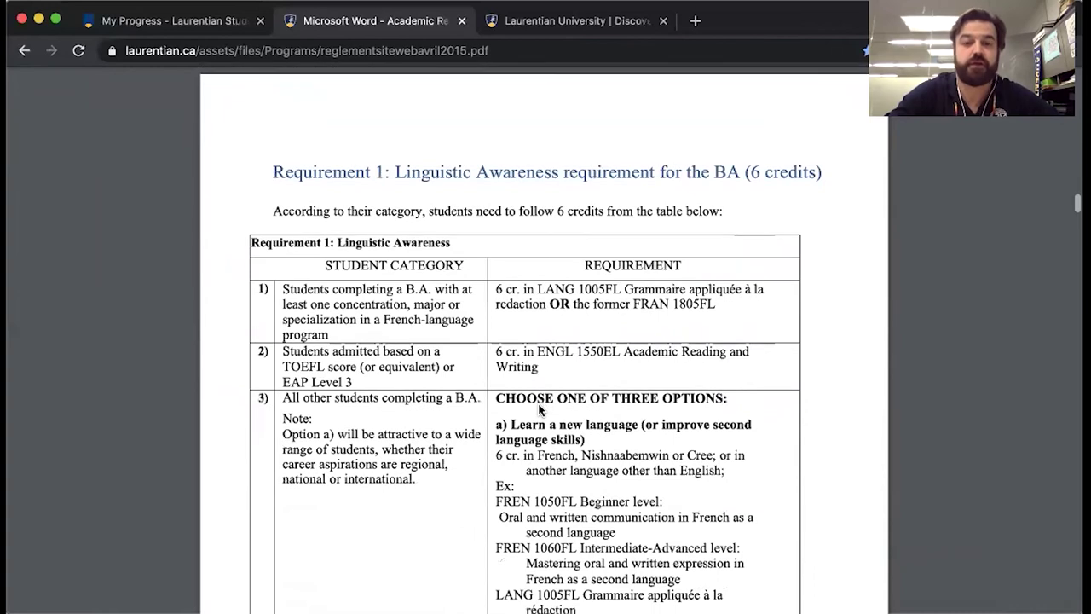
Read the Linguistic Awareness table's student categories and language options, highlighting the courses from Introduction to Cree down to ITAL 1005EL
scroll(539, 410, "down", 1)
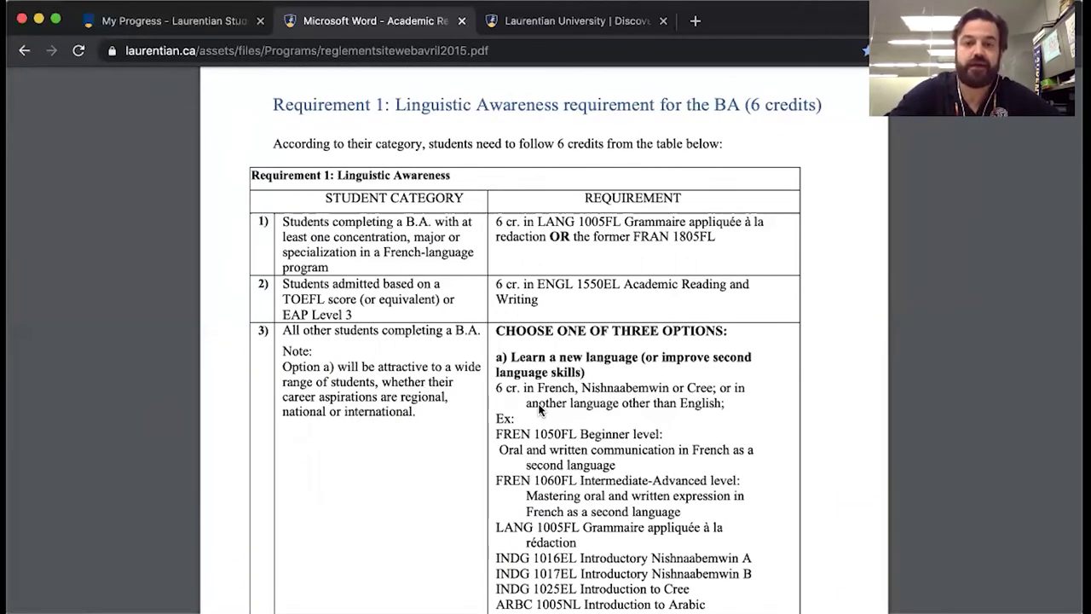
scroll(539, 410, "down", 2)
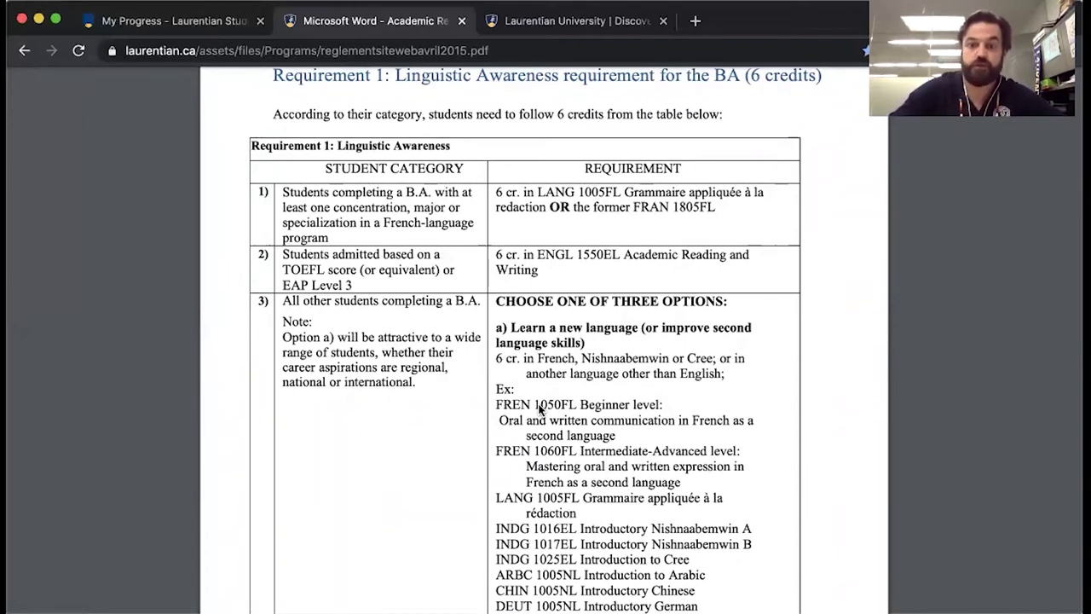
scroll(539, 409, "down", 3)
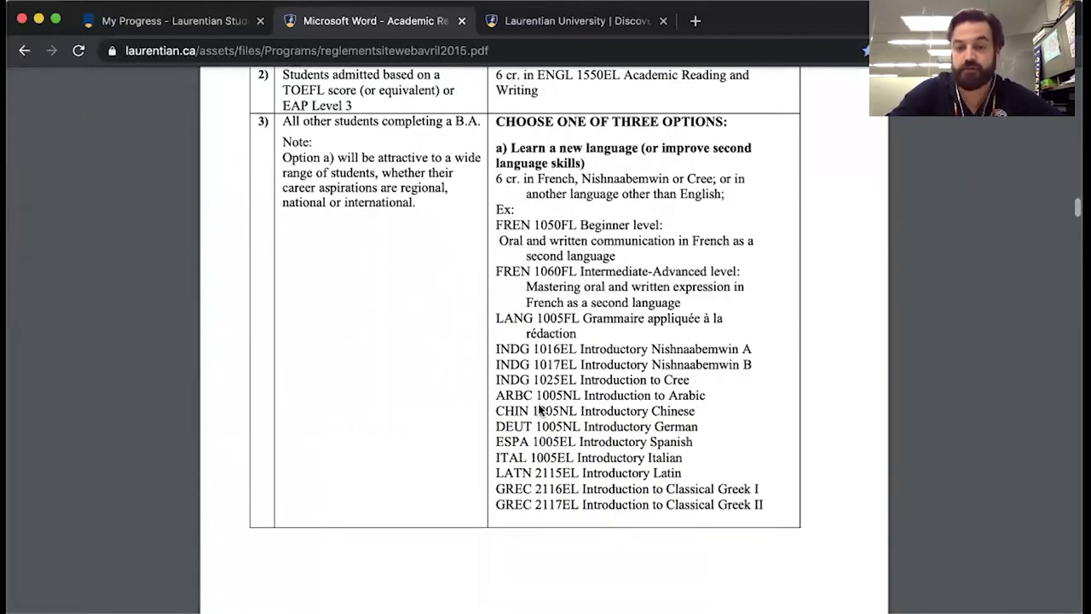
scroll(539, 409, "down", 1)
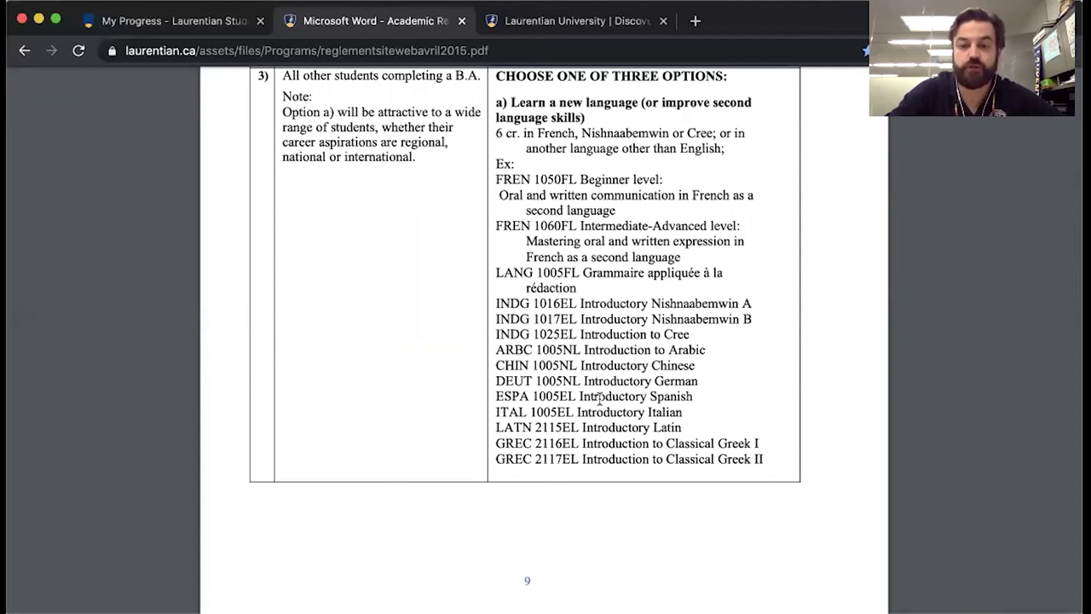
scroll(600, 398, "down", 1)
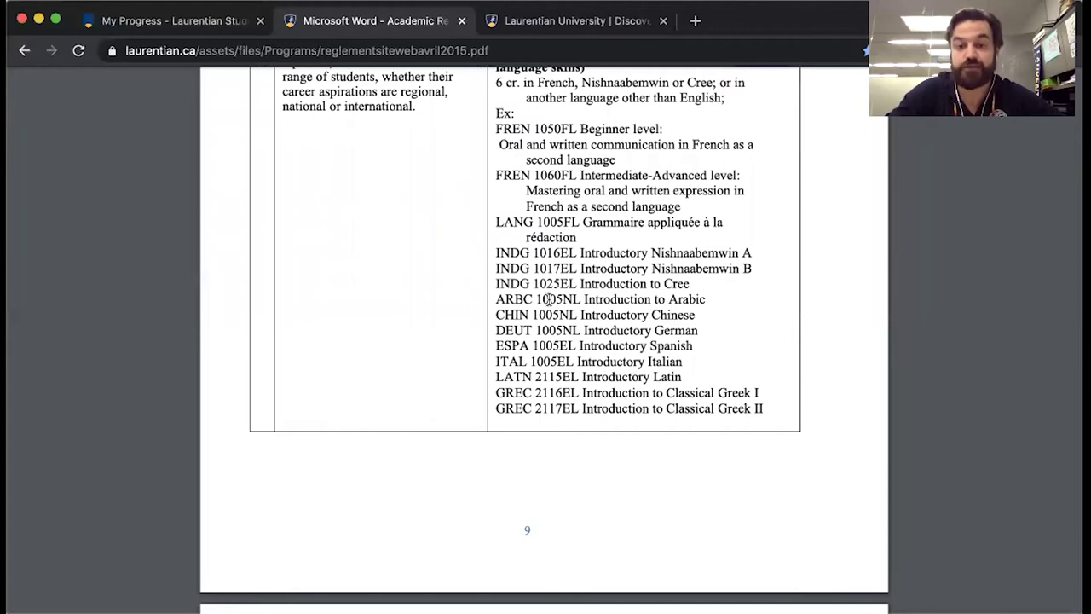
left_click_drag(495, 283, 577, 362)
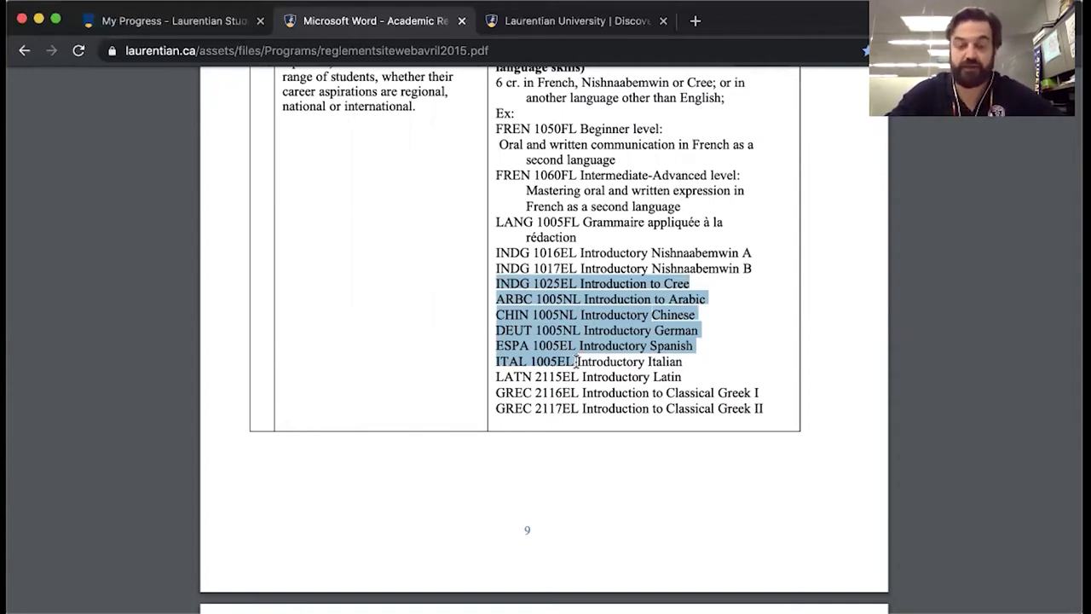
left_click(571, 327)
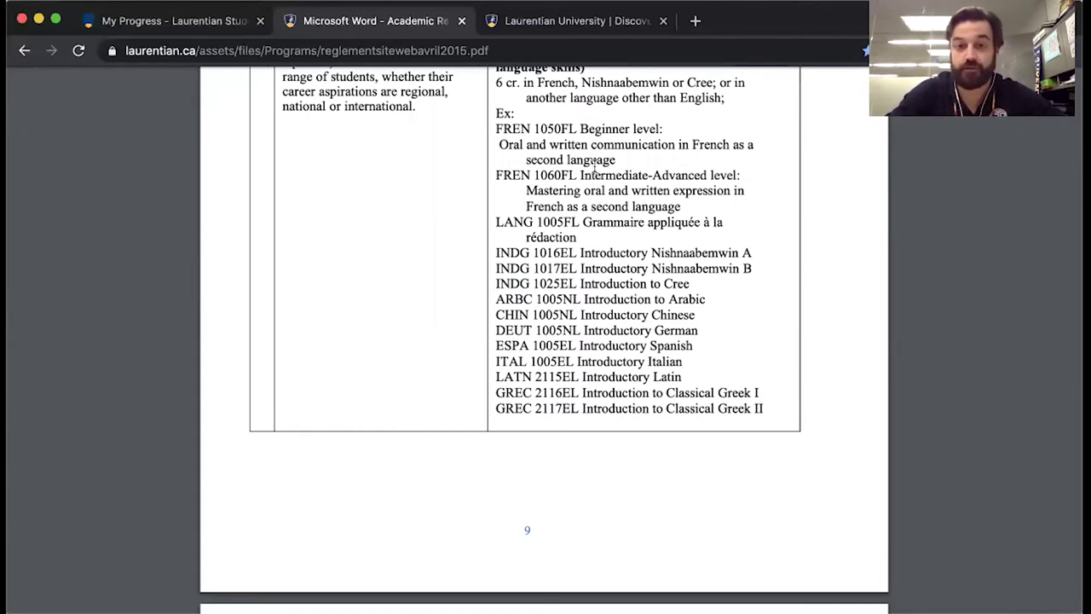
Switch to the Laurentian University website and open the Undergraduate Programs listing at the Faculty of Arts programs
left_click(555, 23)
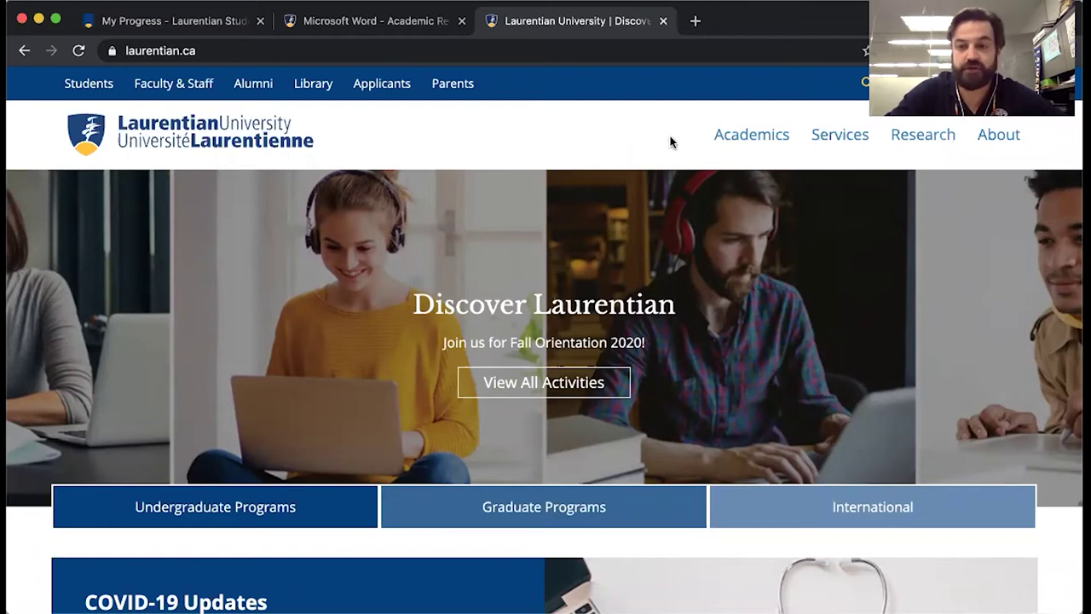
mouse_move(746, 145)
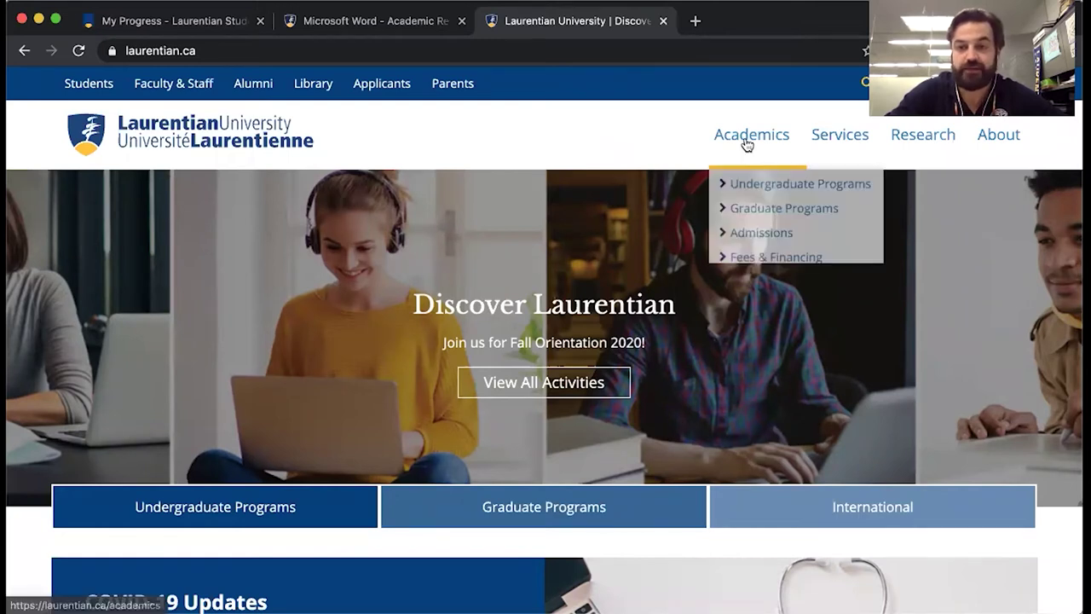
left_click(758, 186)
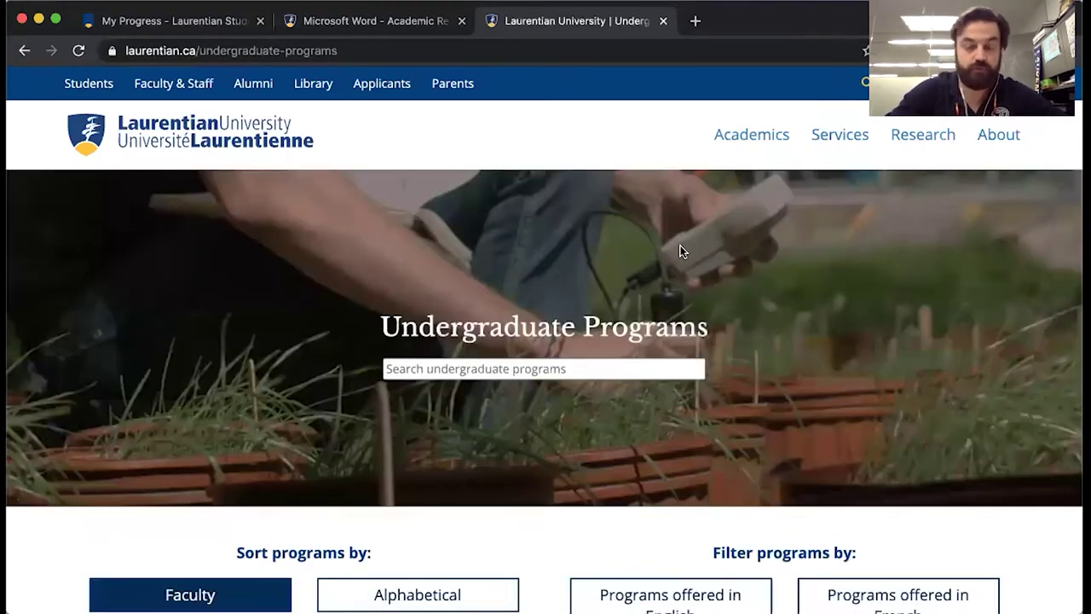
scroll(680, 251, "down", 3)
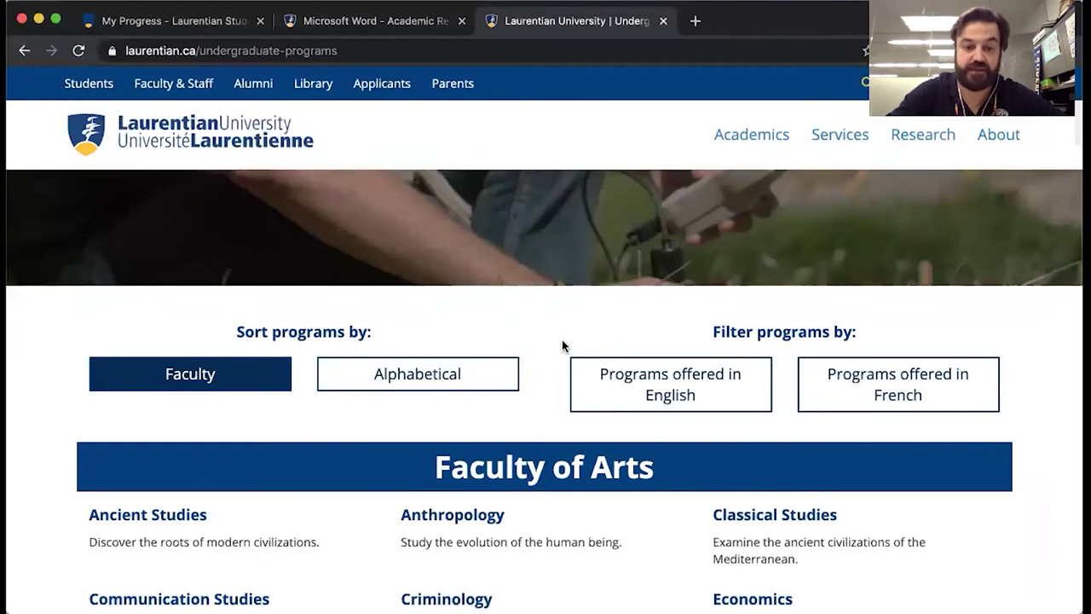
scroll(563, 344, "down", 2)
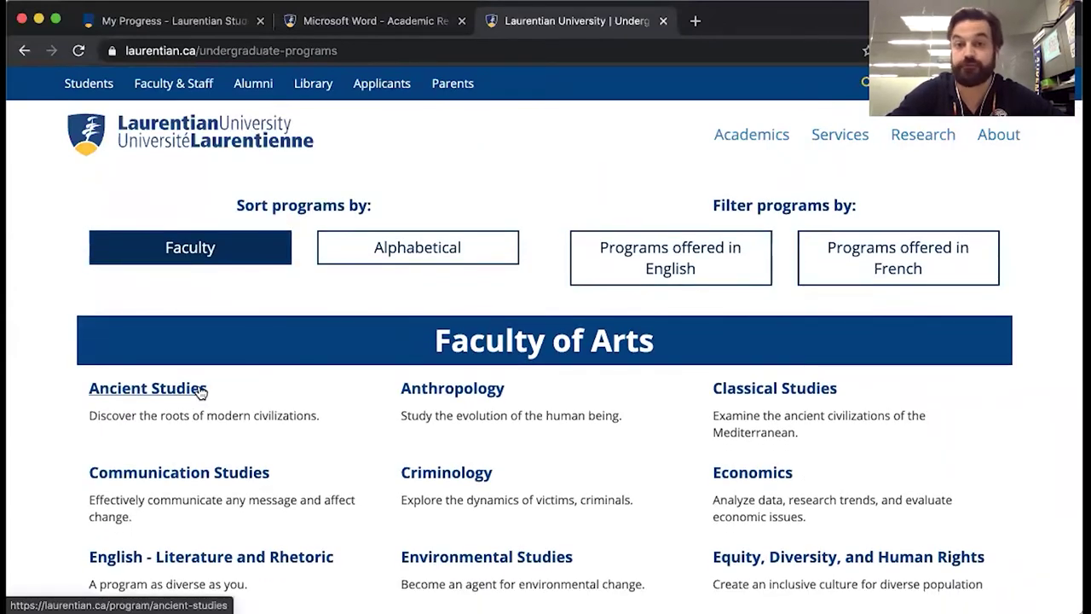
Open the Ancient Studies program from the Faculty of Arts list and bring up its program details
left_click(200, 391)
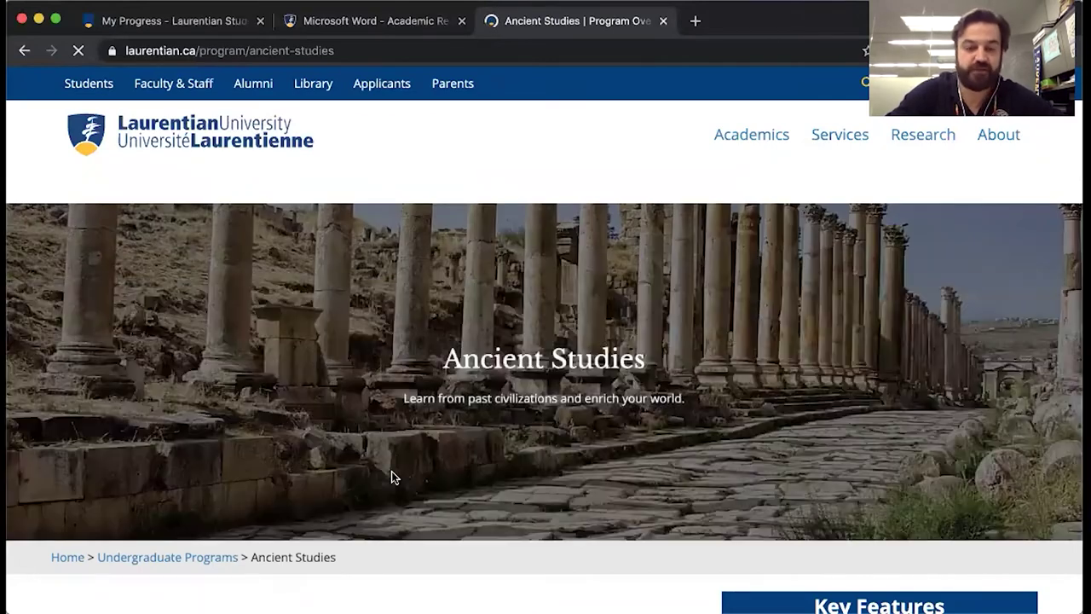
scroll(392, 478, "down", 5)
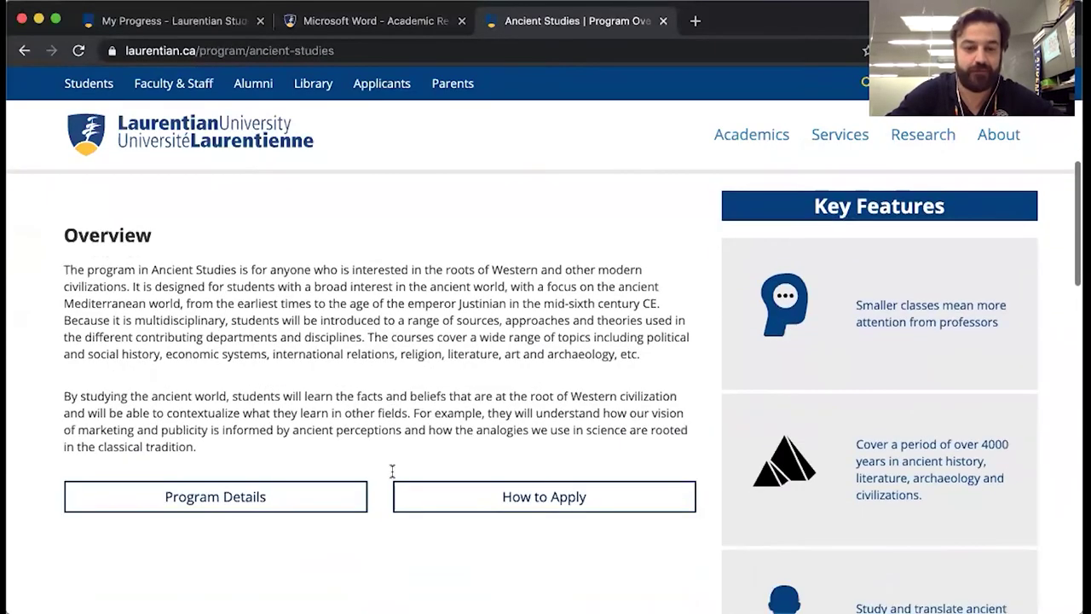
left_click(313, 451)
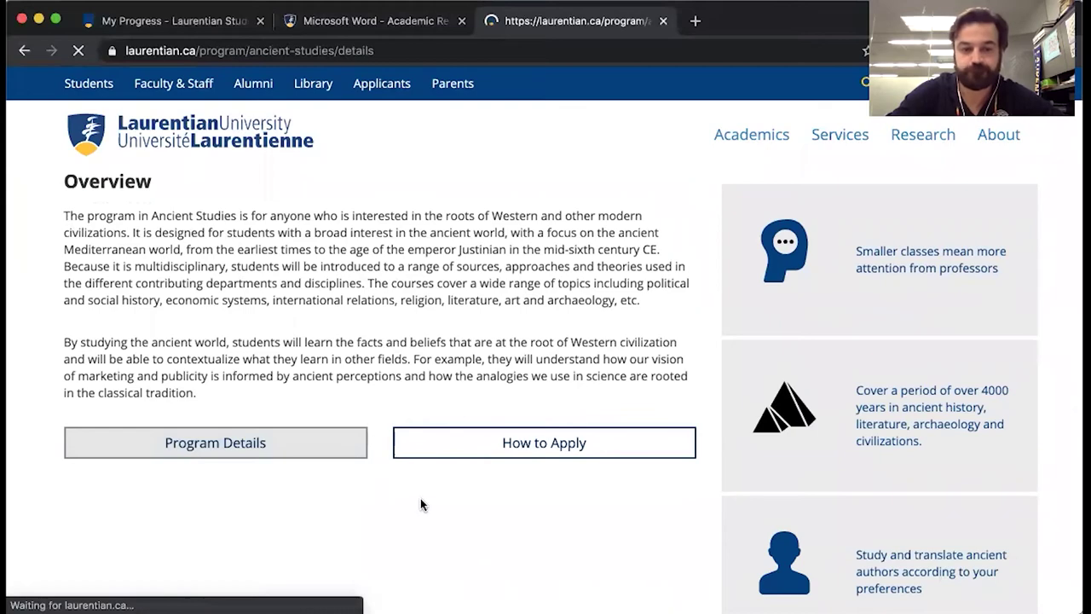
scroll(412, 493, "down", 6)
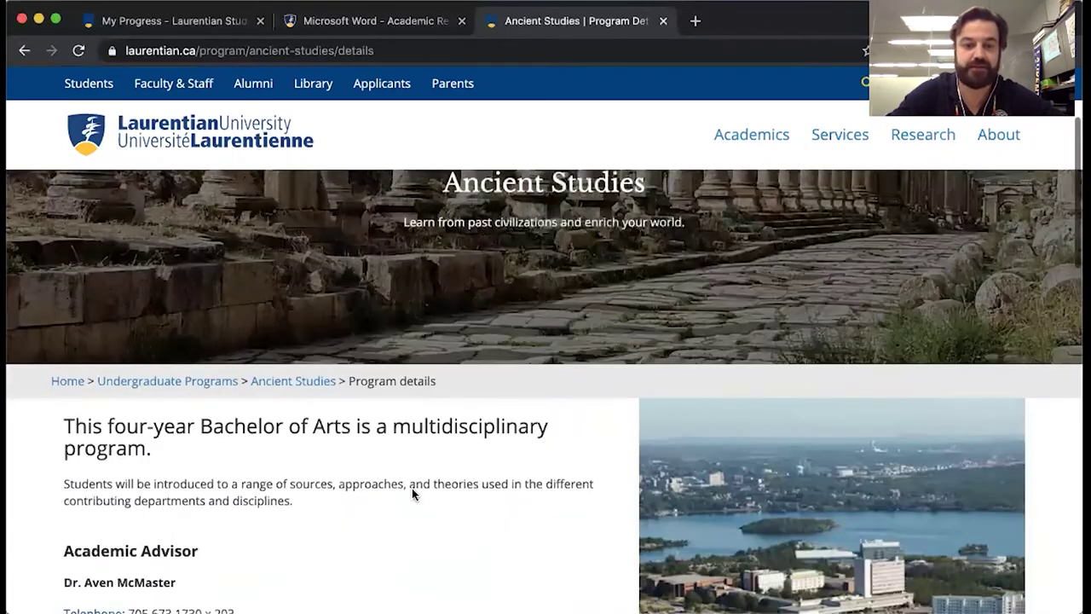
Expand the Ancient Studies degree options and open the regulations linked under Bachelor of Arts (Honours) in Ancient Studies
scroll(412, 493, "down", 5)
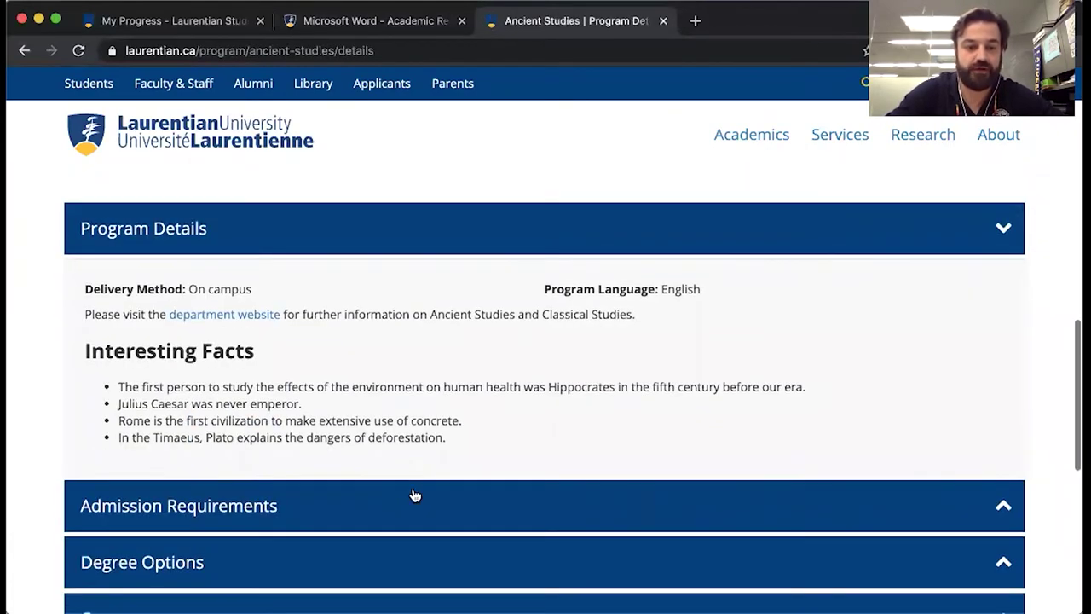
left_click(409, 480)
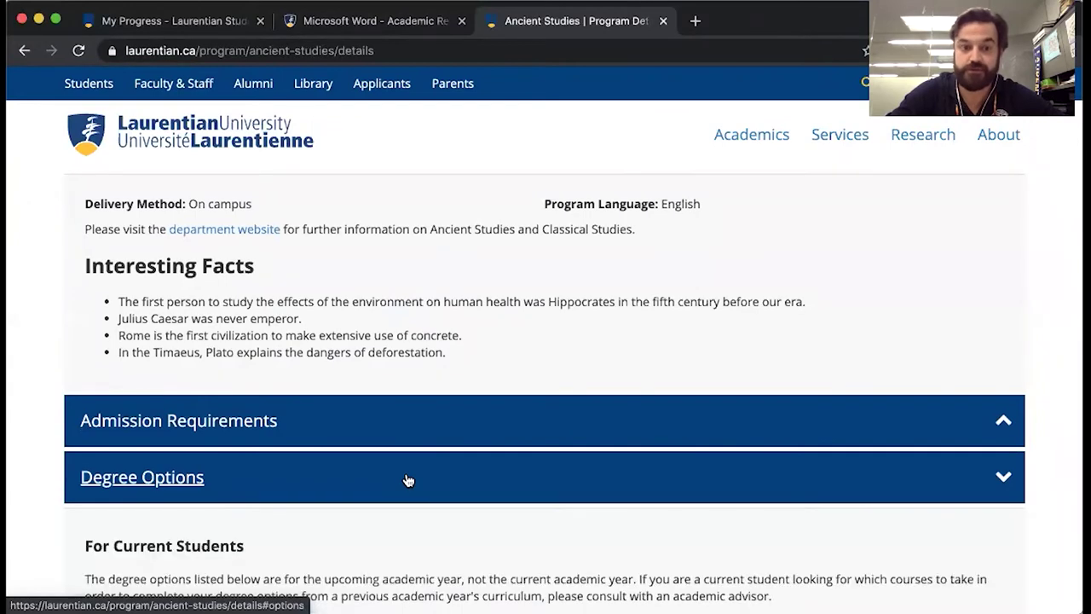
scroll(408, 480, "down", 3)
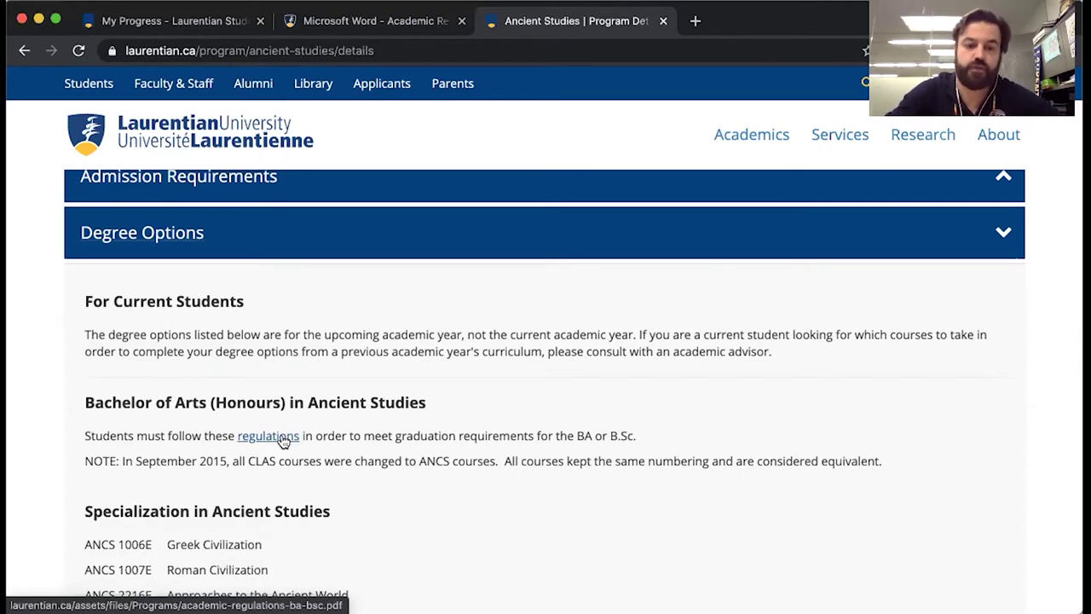
left_click(282, 438)
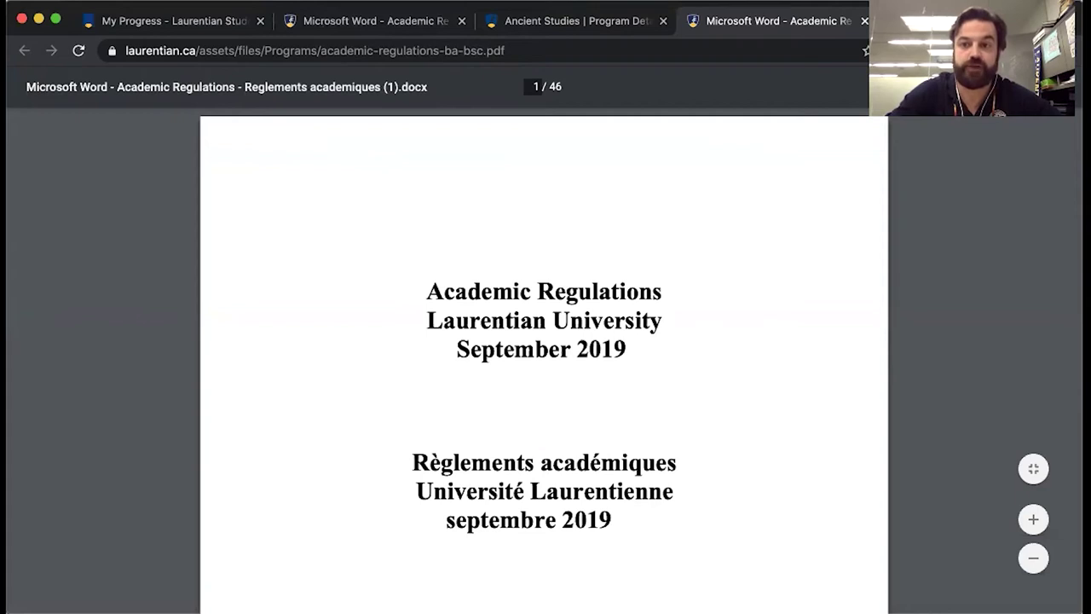
Return to the previously opened Academic Regulations PDF and read Requirement 2, the Indigenous Content requirement for the BA
left_click(311, 29)
scroll(463, 273, "down", 10)
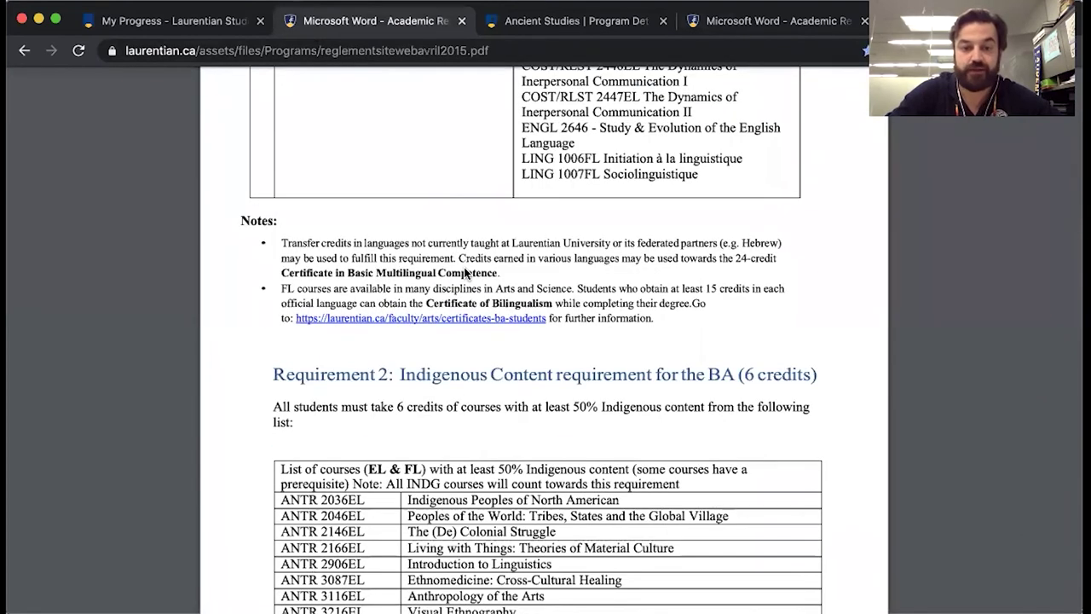
scroll(465, 271, "down", 4)
scroll(464, 272, "down", 2)
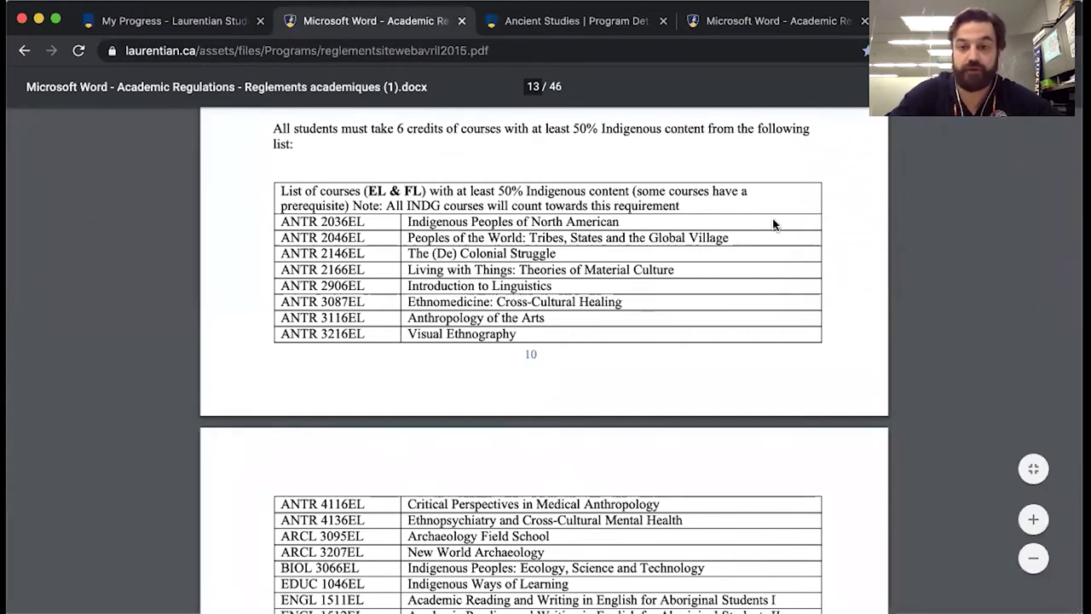
scroll(773, 224, "up", 1)
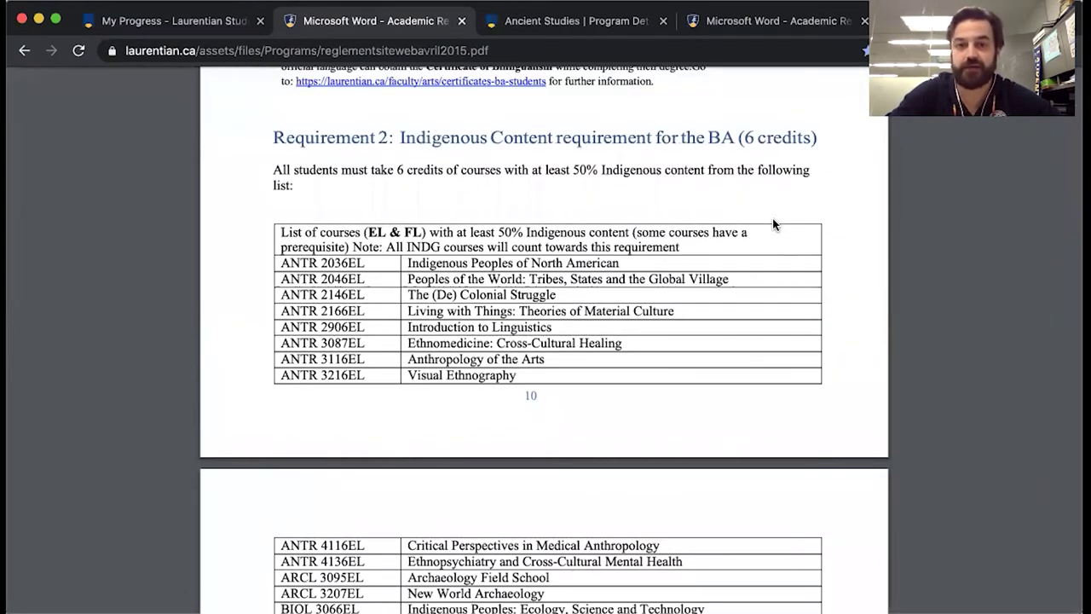
scroll(774, 224, "down", 1)
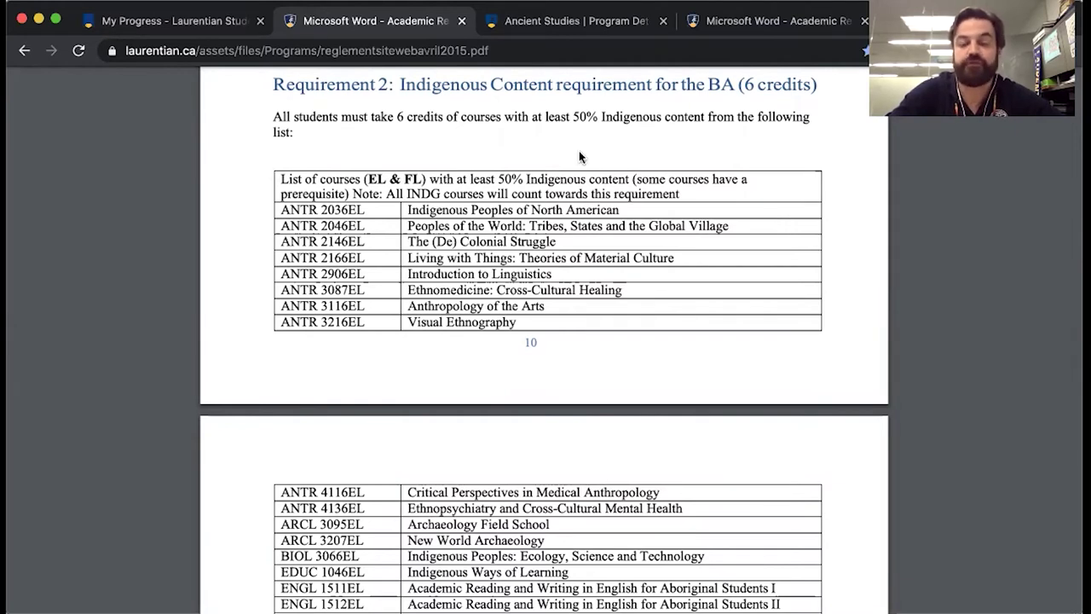
scroll(637, 253, "up", 1)
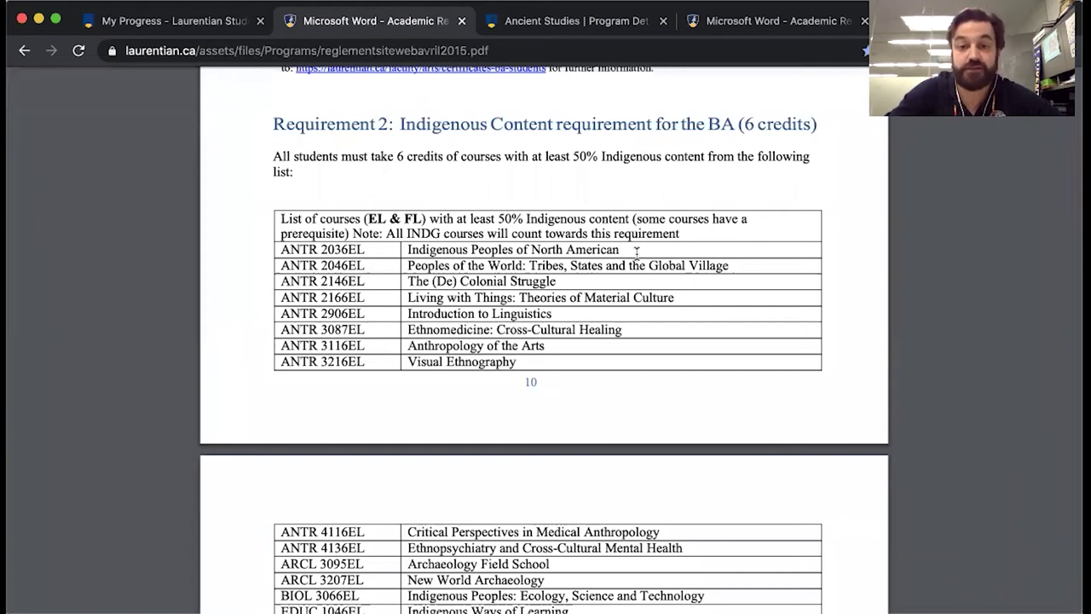
scroll(637, 253, "down", 1)
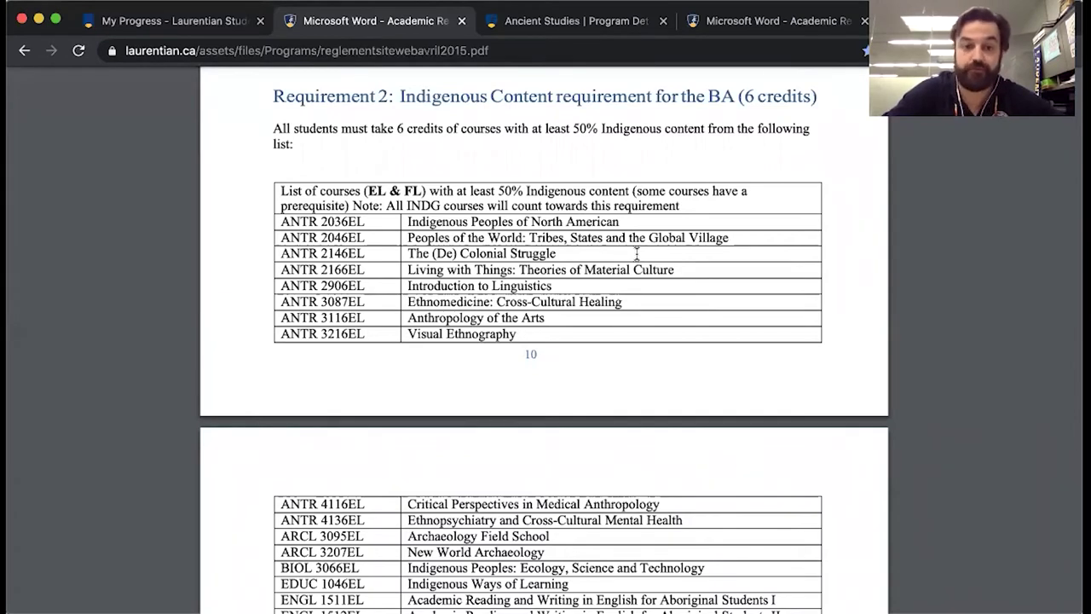
Examine the Indigenous content course list from the ANTR courses down to INDG 2105EL
scroll(636, 253, "down", 5)
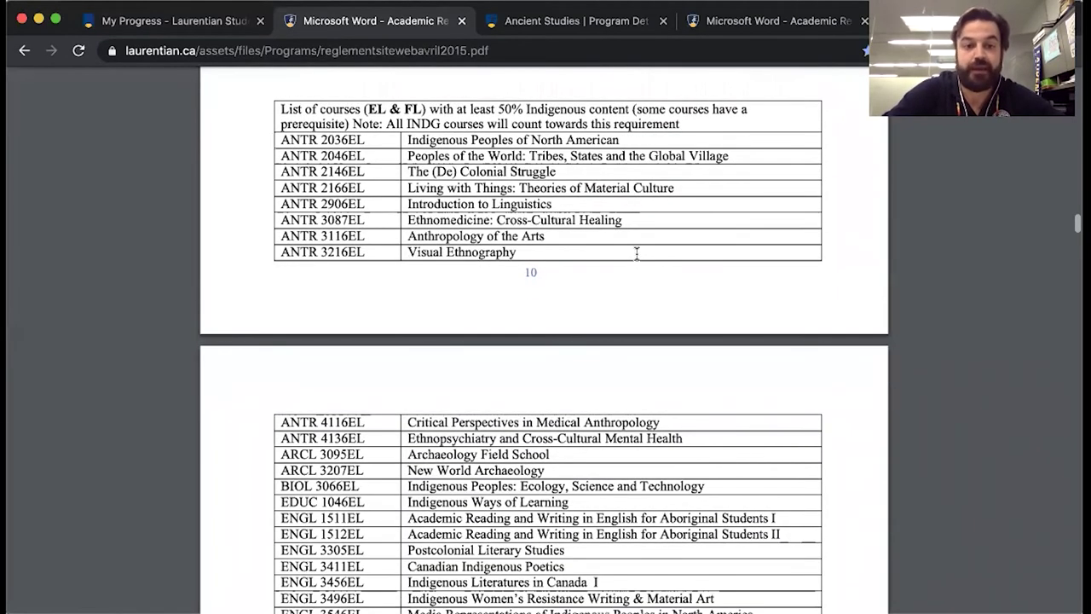
scroll(636, 253, "down", 6)
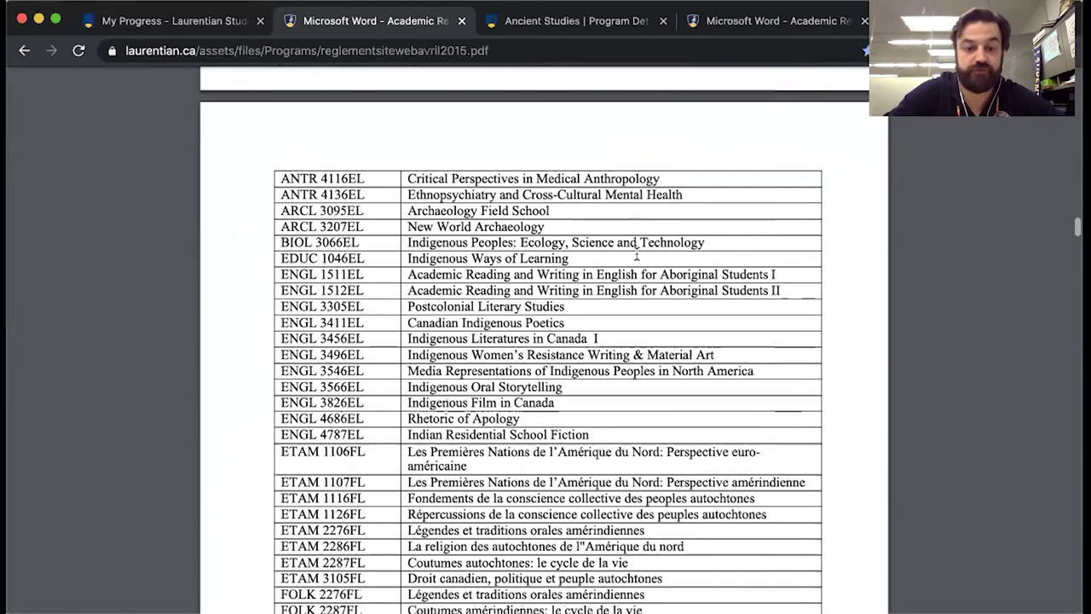
scroll(637, 253, "down", 10)
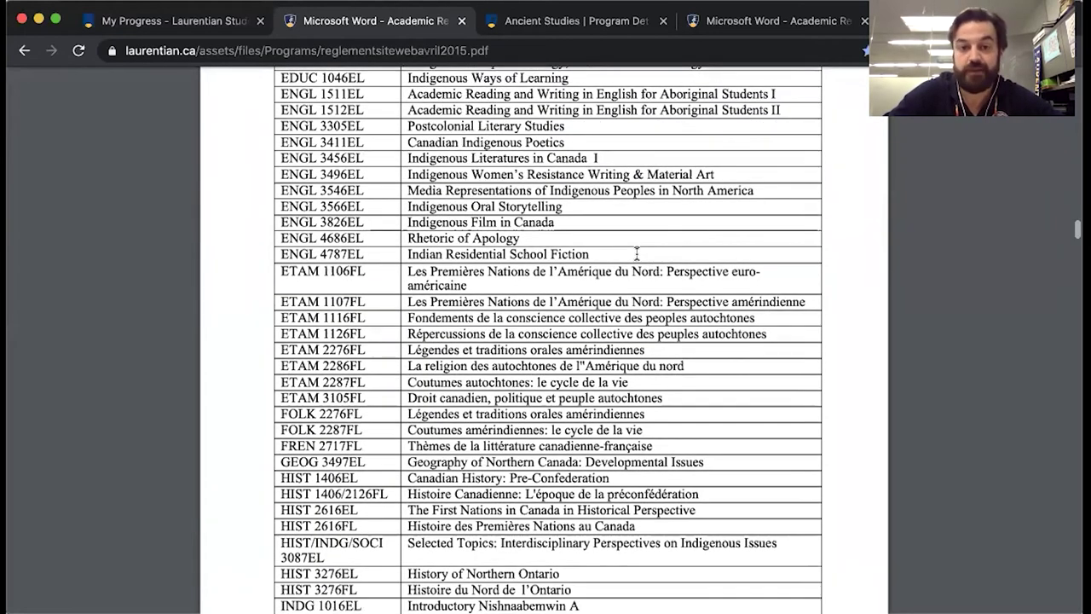
scroll(636, 253, "down", 1)
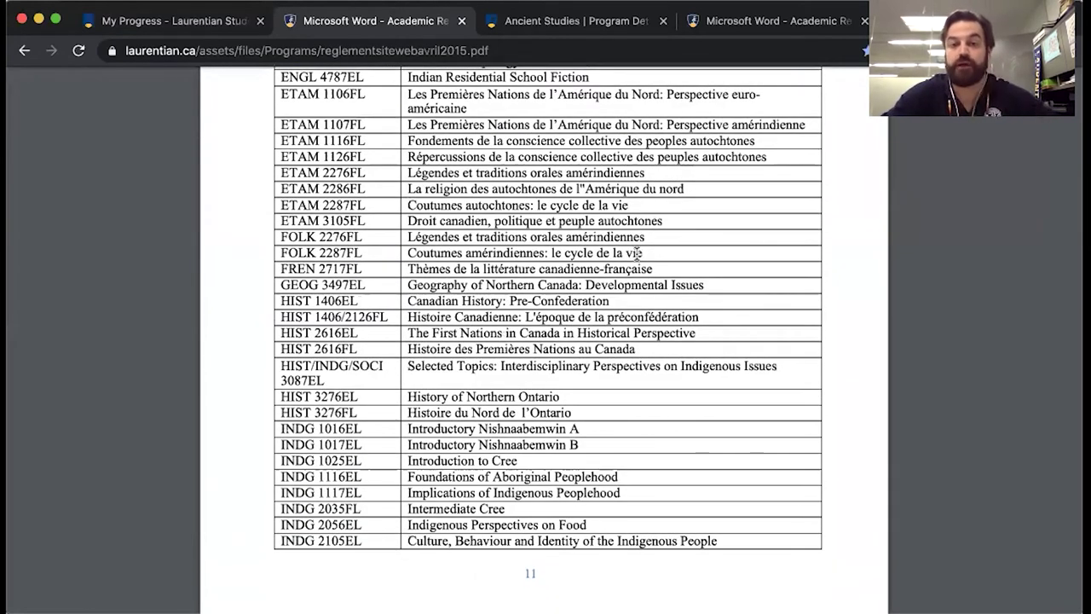
scroll(637, 254, "down", 3)
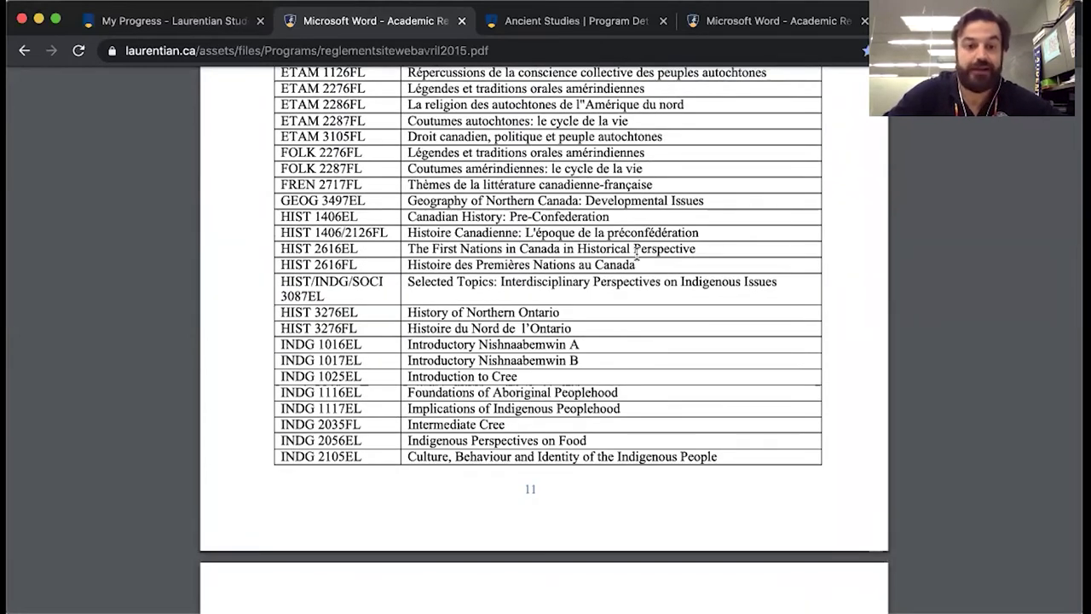
scroll(636, 253, "down", 3)
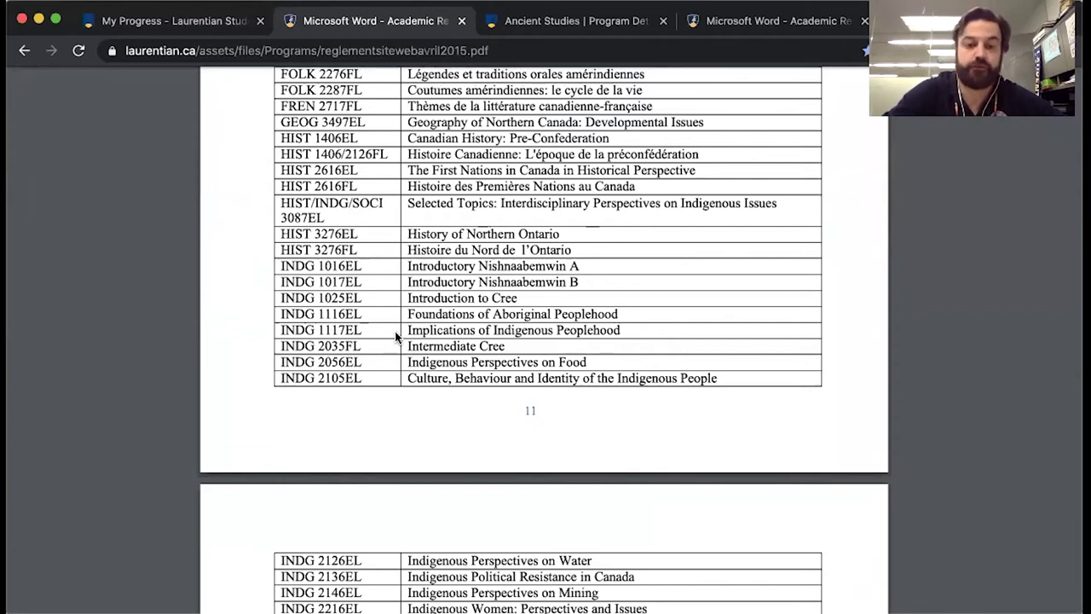
scroll(395, 332, "down", 1)
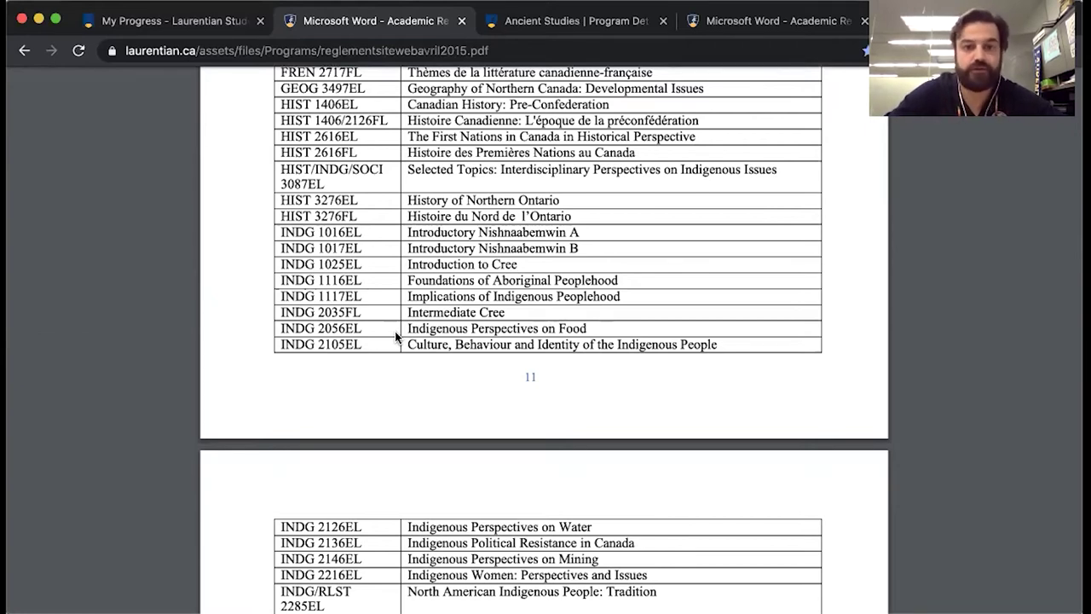
Continue through the Indigenous content course list from INDG 2126EL to WGSX 2046EL
scroll(393, 288, "down", 5)
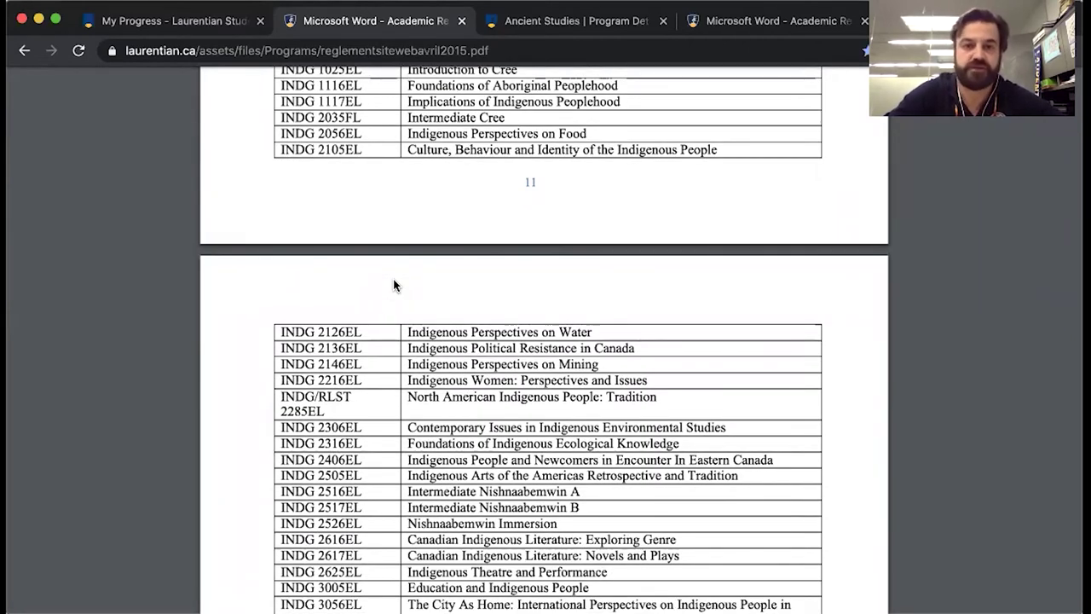
scroll(393, 279, "down", 3)
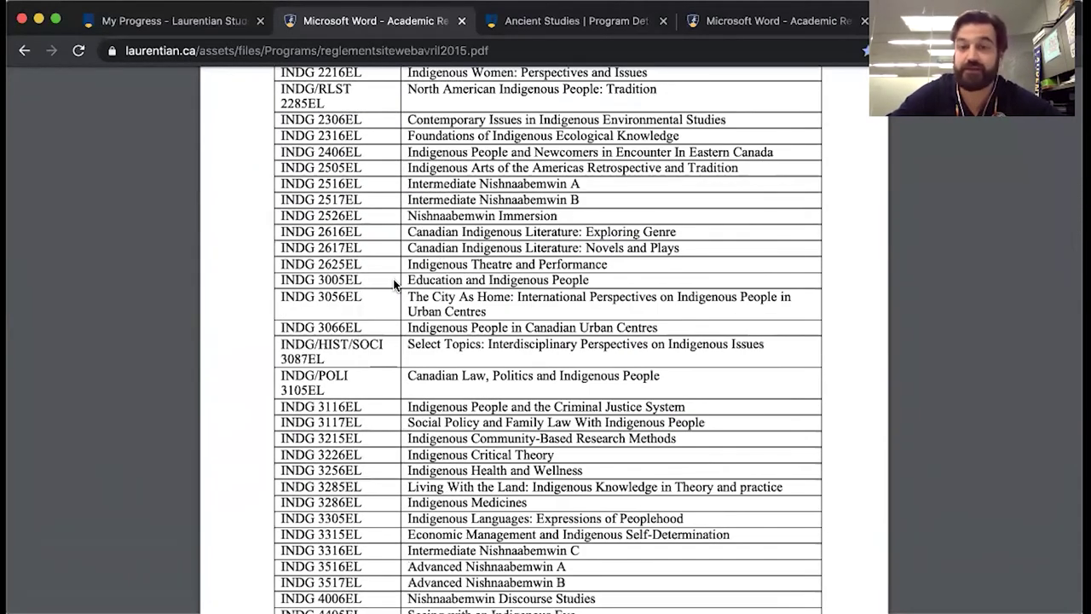
scroll(393, 278, "down", 2)
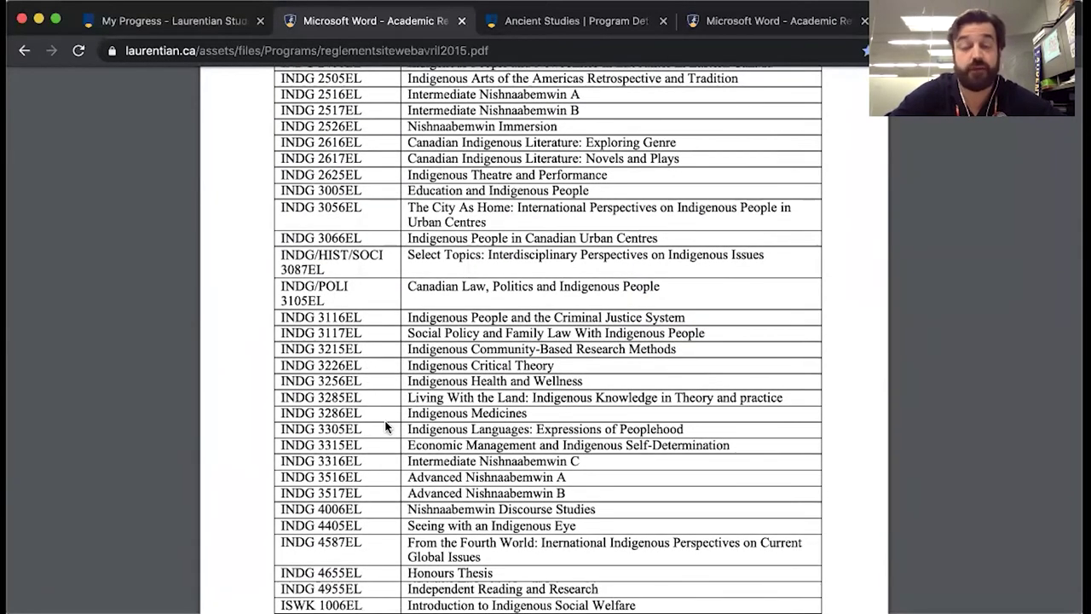
scroll(385, 426, "down", 5)
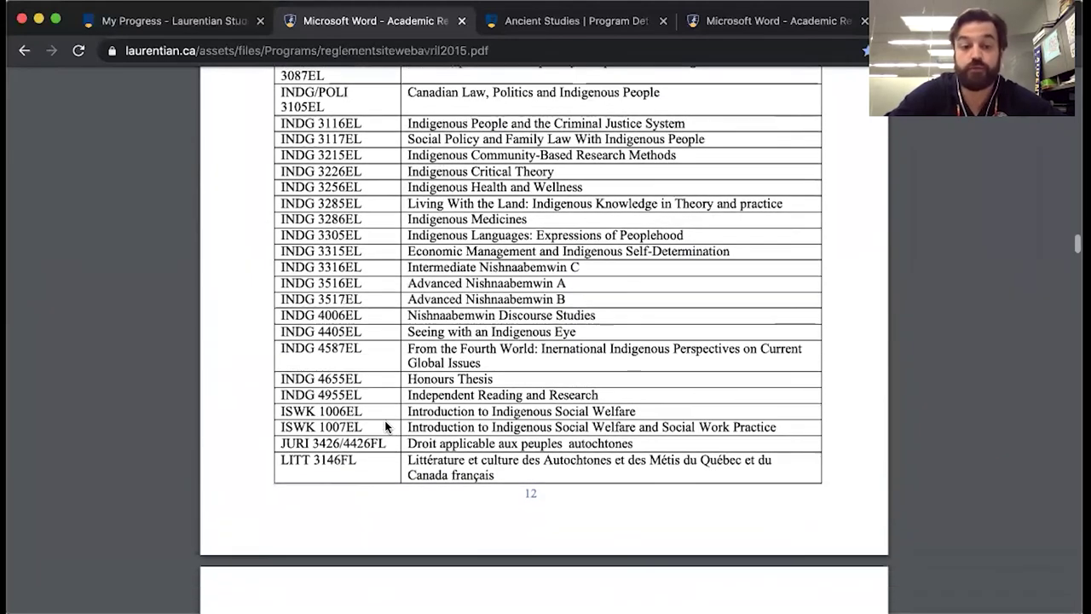
scroll(385, 426, "down", 6)
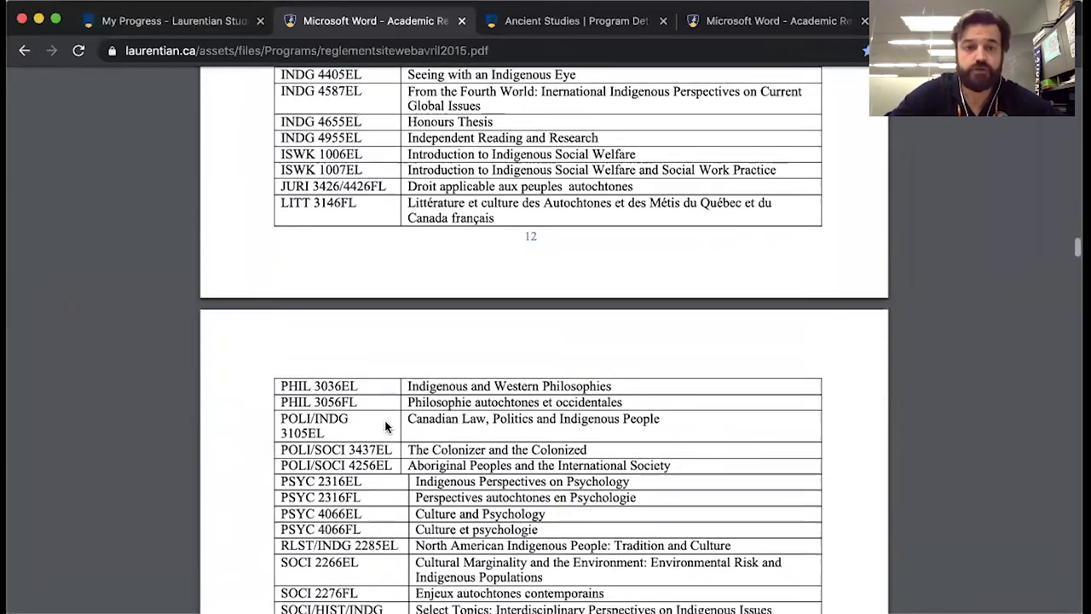
scroll(385, 427, "down", 3)
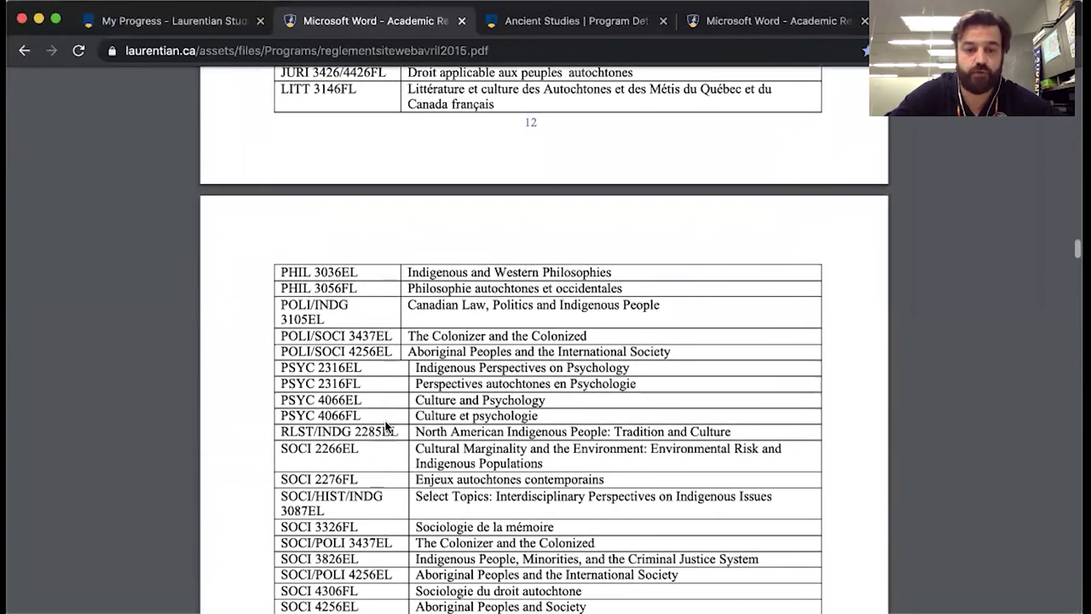
scroll(386, 427, "down", 1)
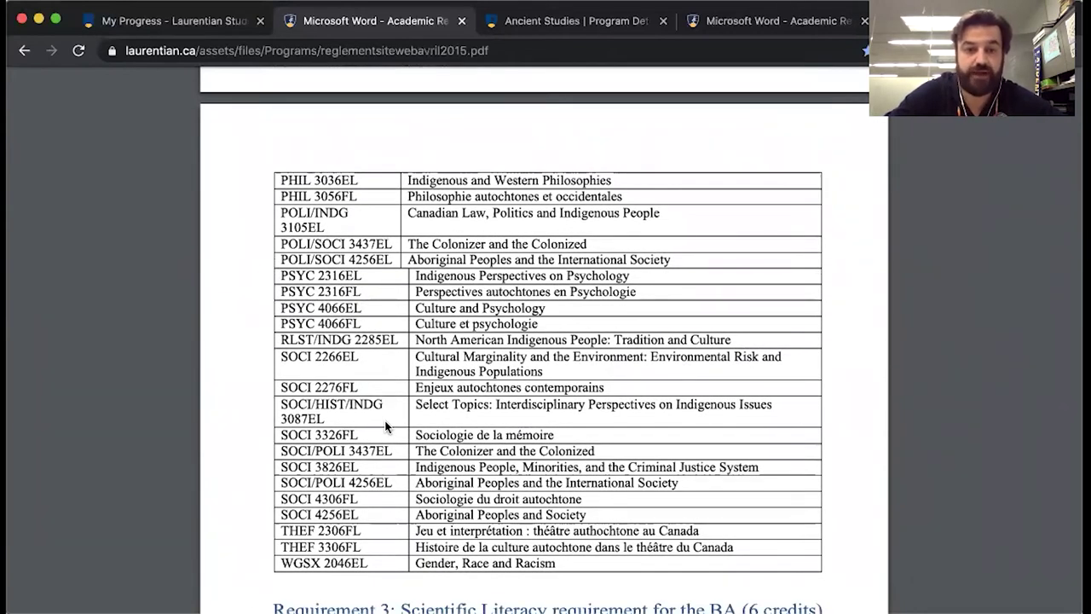
Compare the English and French versions of Culture and Psychology, highlighting the PSYC 4066EL and PSYC 4066FL entries and clearing the selection
left_click_drag(361, 321, 282, 308)
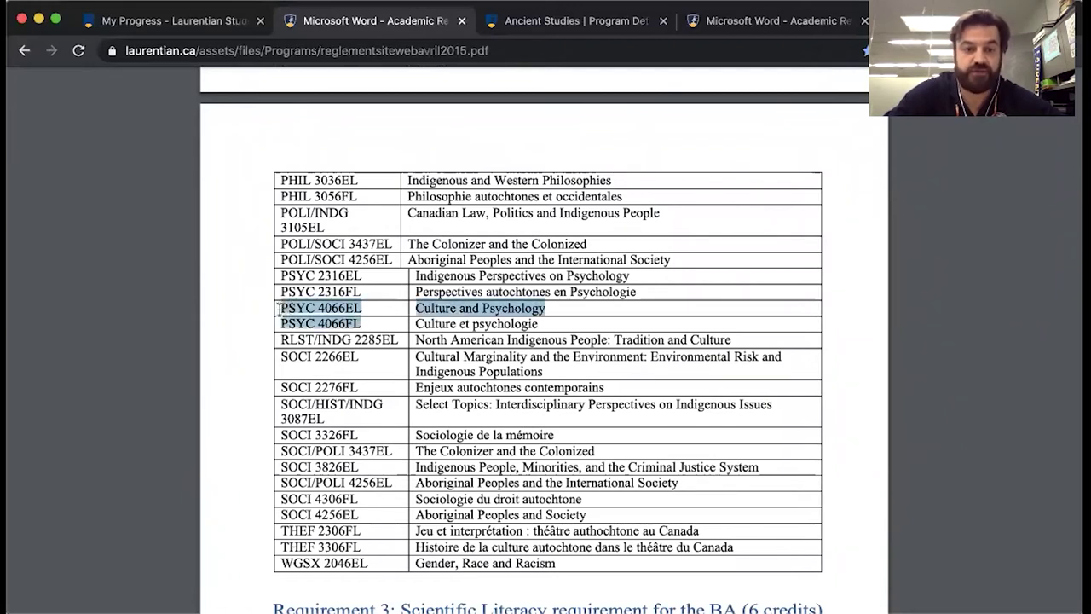
left_click(389, 324)
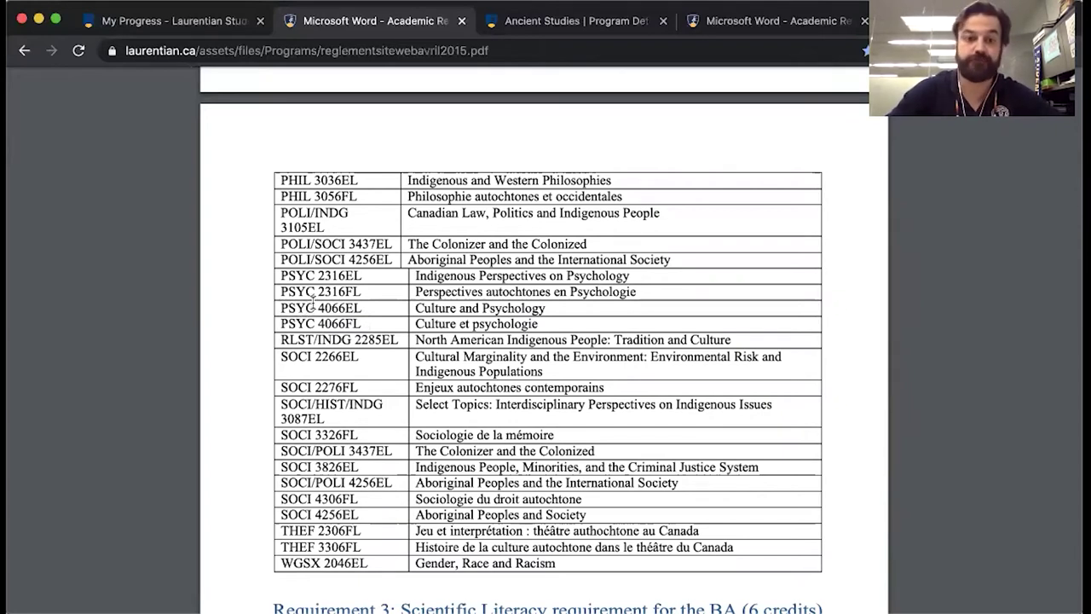
left_click_drag(342, 307, 362, 309)
left_click(362, 307)
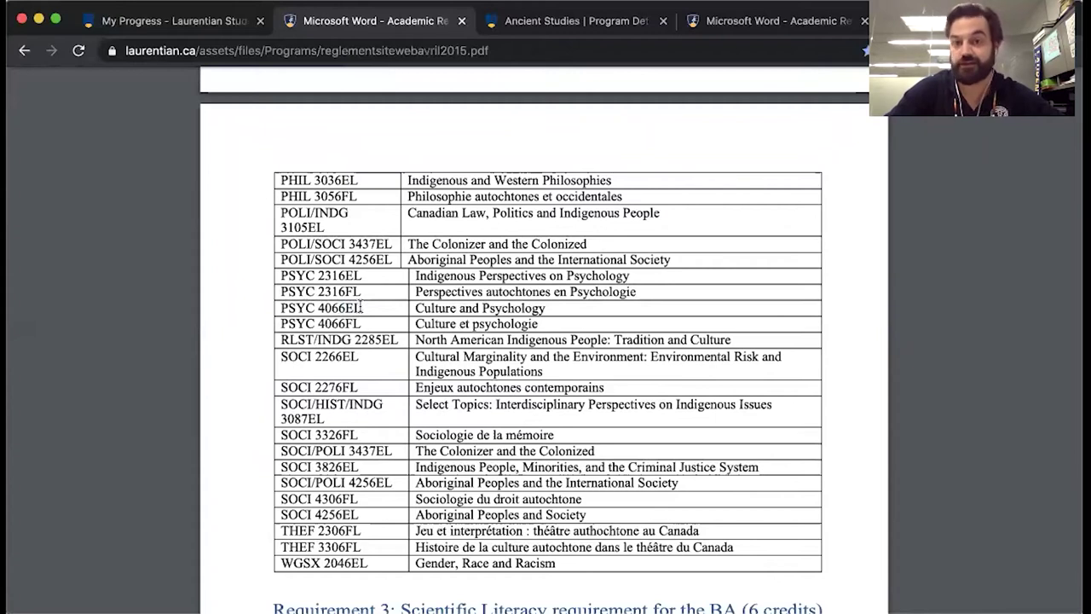
left_click_drag(346, 325, 380, 325)
left_click(380, 325)
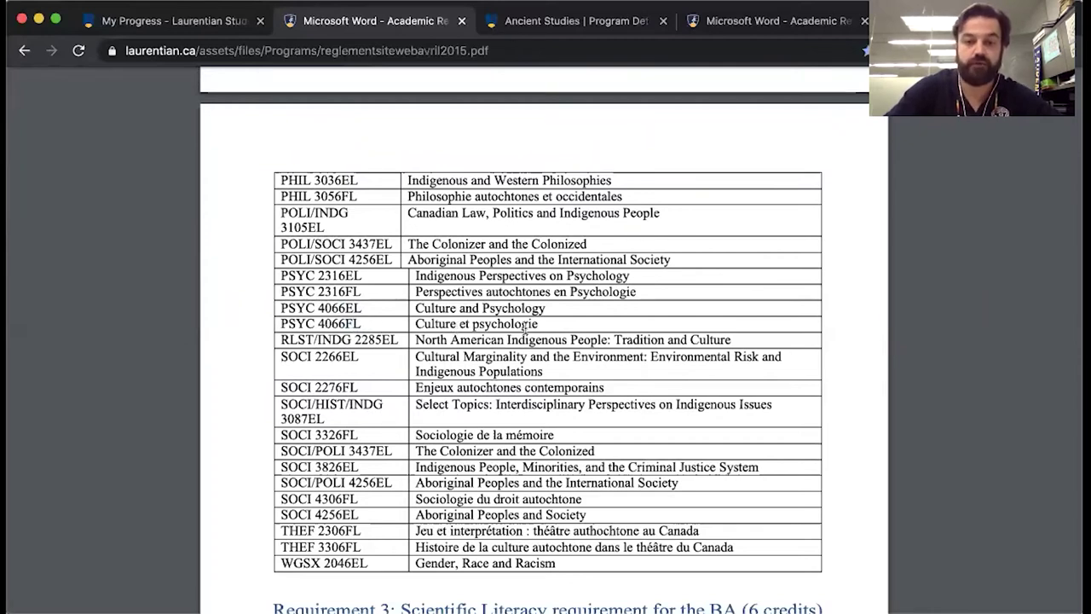
left_click_drag(543, 308, 474, 330)
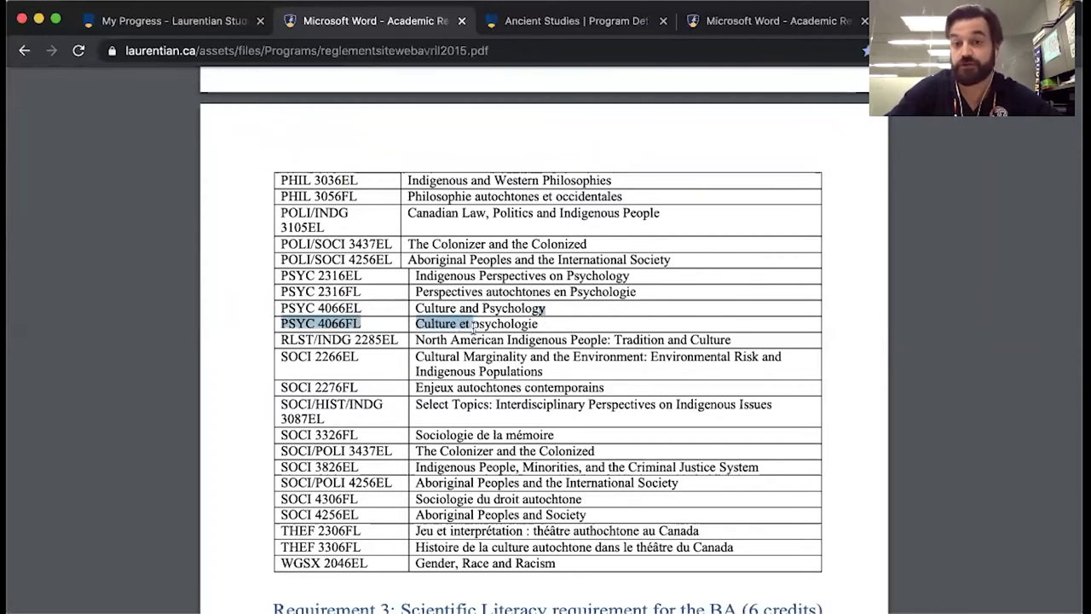
left_click(498, 329)
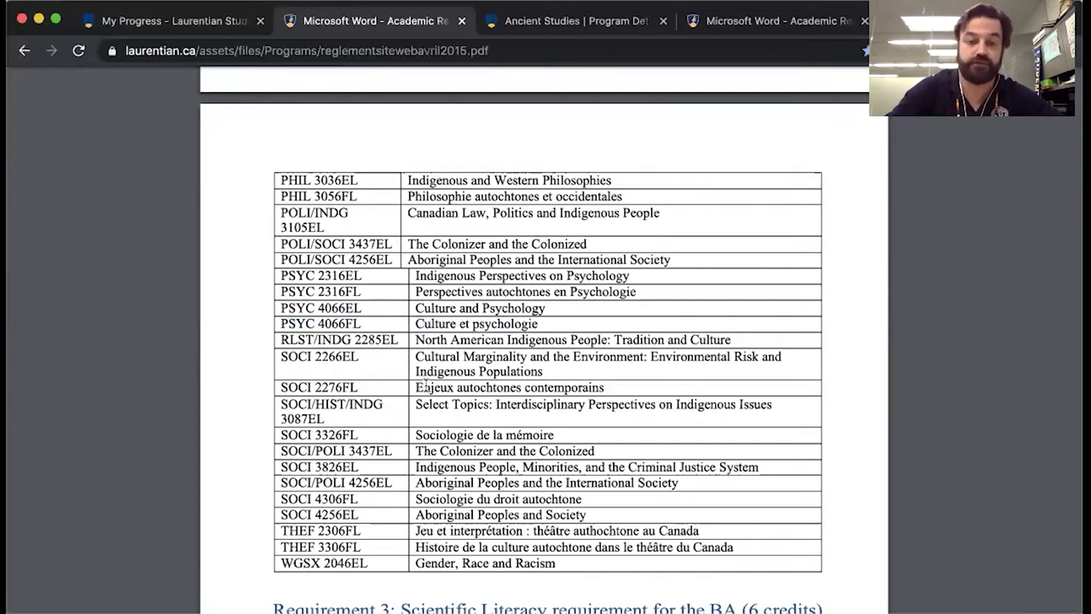
Read Requirement 3, the Scientific Literacy requirement for the BA, including its interdisciplinary and Grade 12U equivalent science course lists
scroll(425, 386, "down", 5)
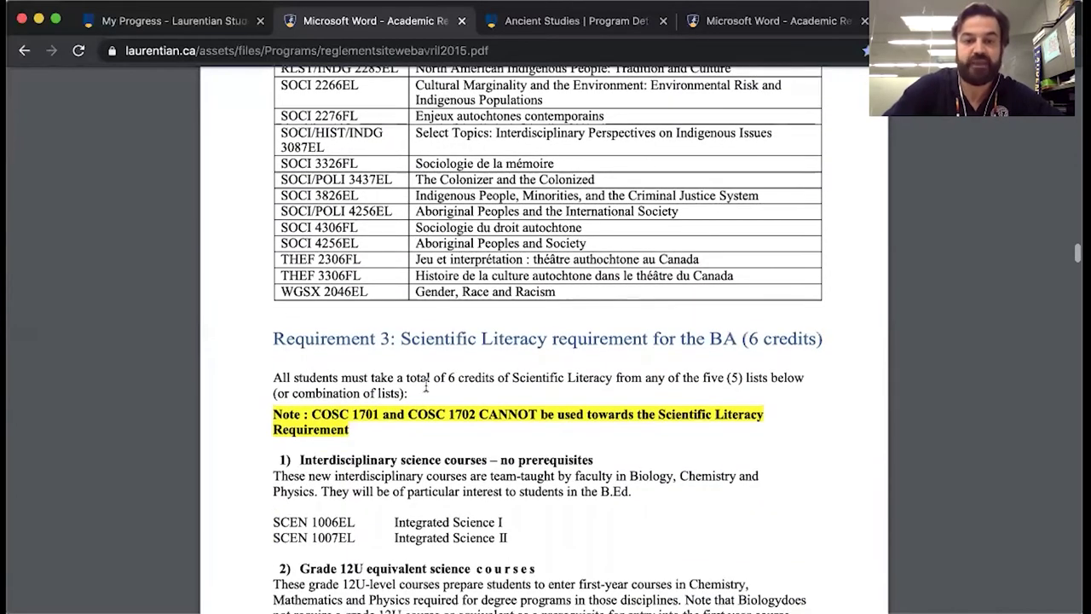
scroll(425, 385, "down", 4)
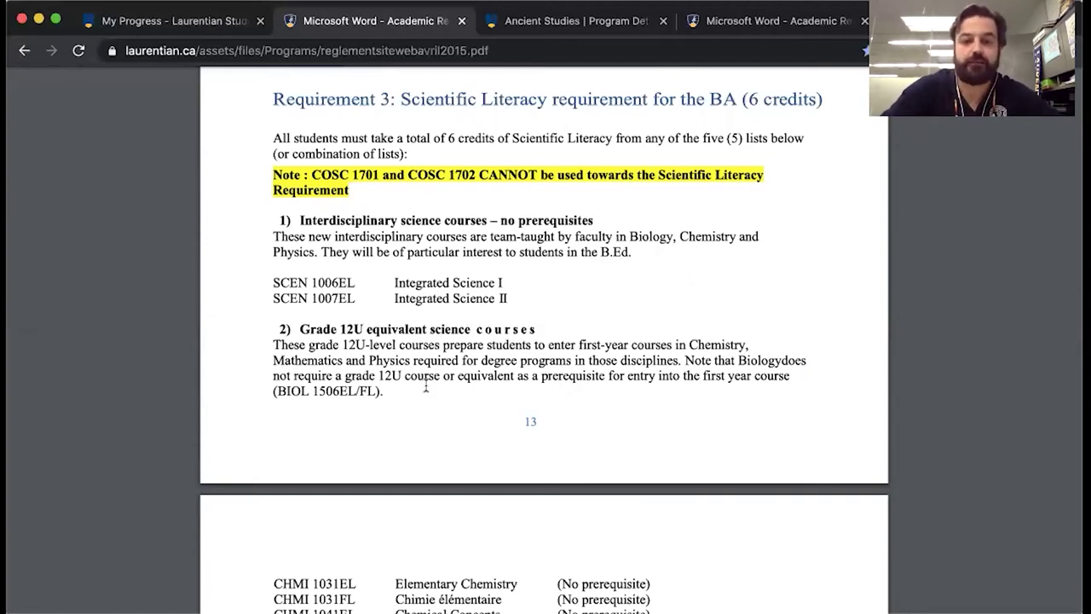
scroll(426, 387, "down", 5)
scroll(426, 385, "down", 5)
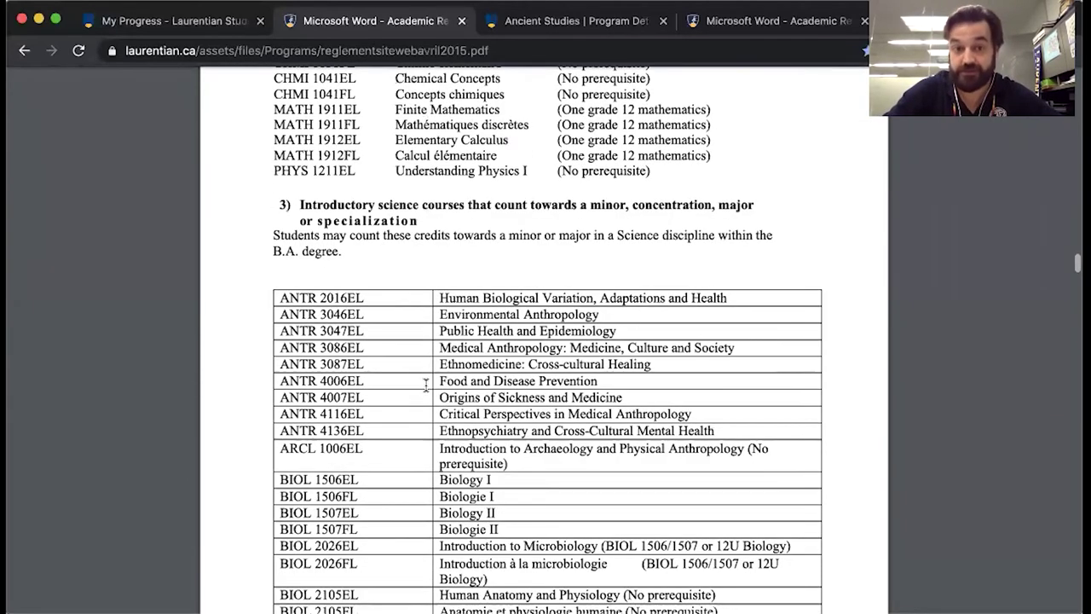
Examine the introductory science course list from ANTR 2016EL to BIOL 3927EL
scroll(425, 385, "down", 1)
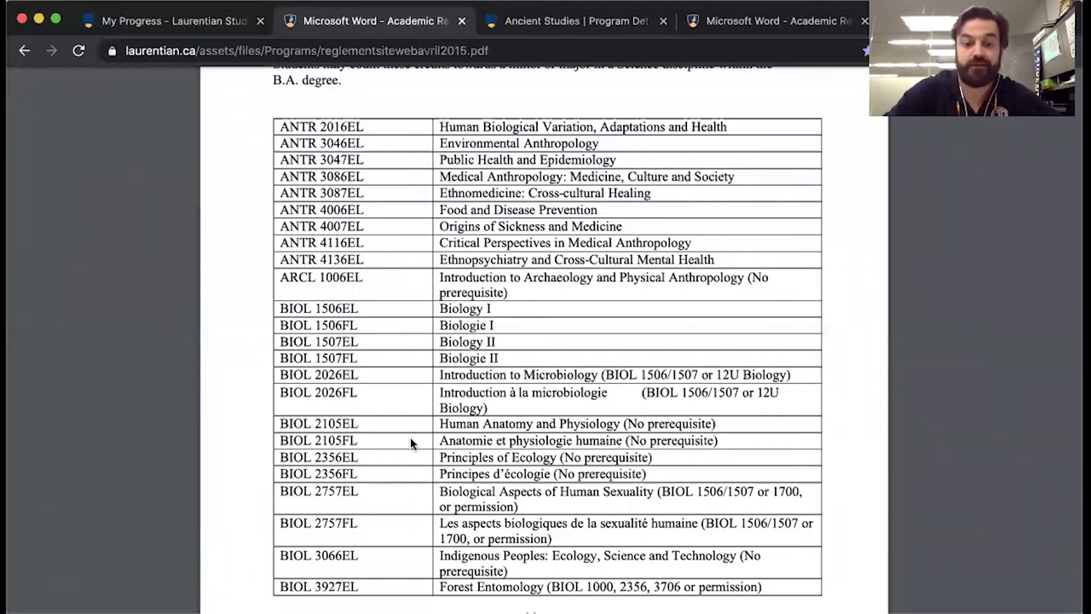
scroll(410, 439, "down", 5)
scroll(411, 443, "down", 3)
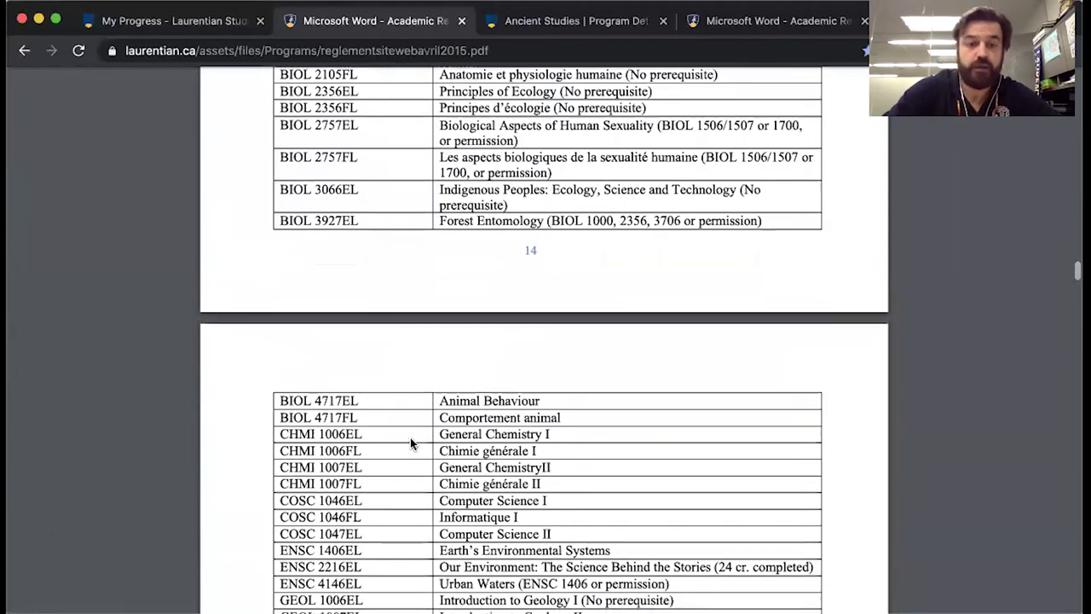
scroll(410, 439, "up", 2)
scroll(410, 439, "up", 5)
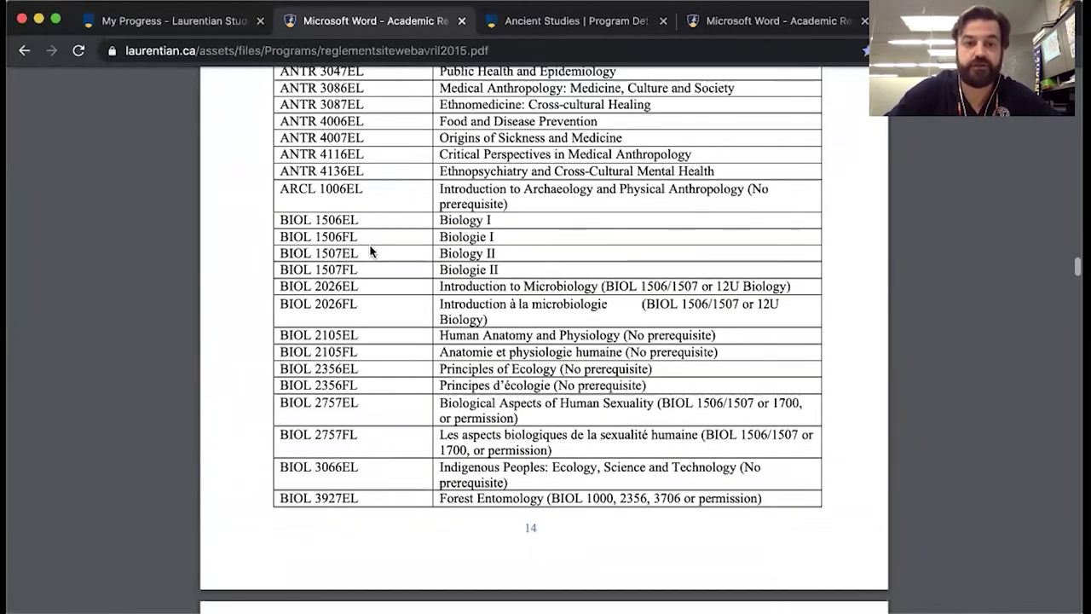
Continue through the Scientific Literacy course list from BIOL 4717EL to PSYC 4507EL and the start of the courses without prerequisites
scroll(370, 224, "down", 10)
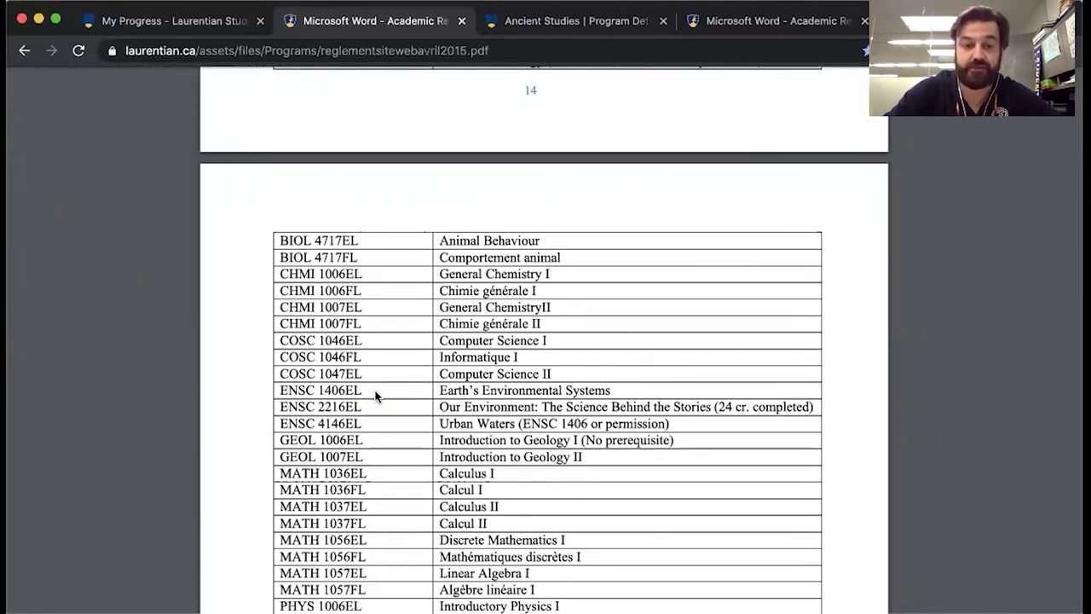
scroll(375, 395, "down", 2)
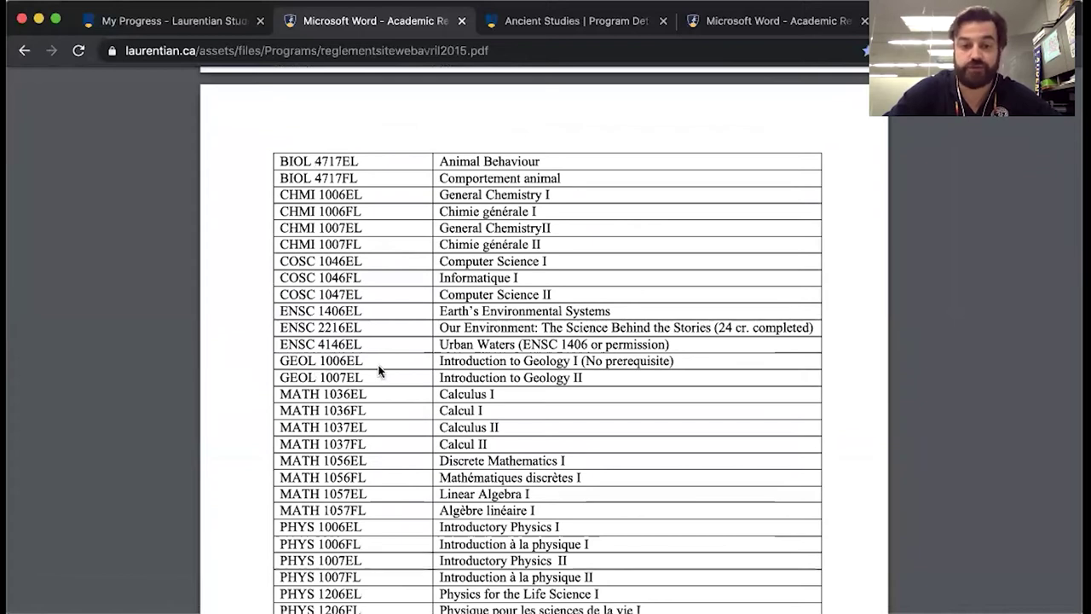
scroll(378, 369, "down", 4)
scroll(391, 475, "down", 1)
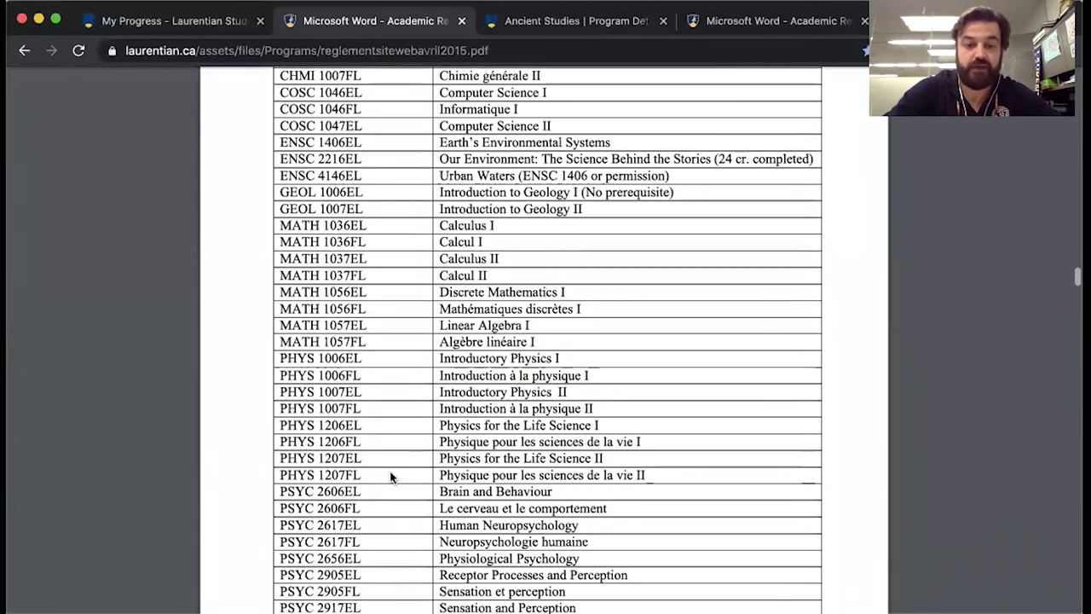
scroll(391, 476, "down", 3)
scroll(405, 518, "down", 2)
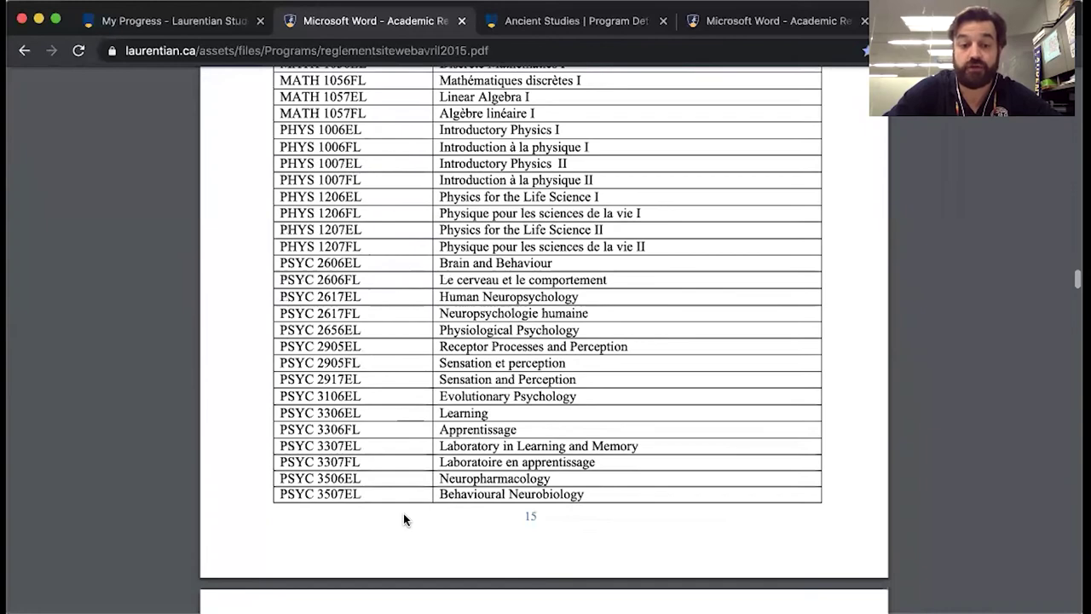
scroll(403, 513, "down", 8)
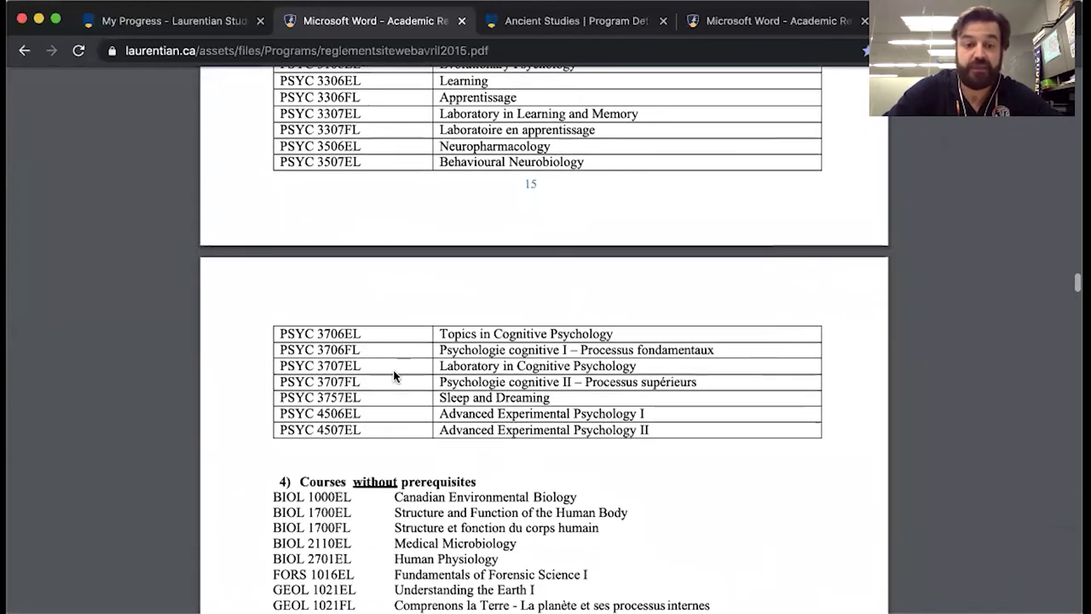
scroll(396, 362, "up", 5)
scroll(396, 364, "up", 10)
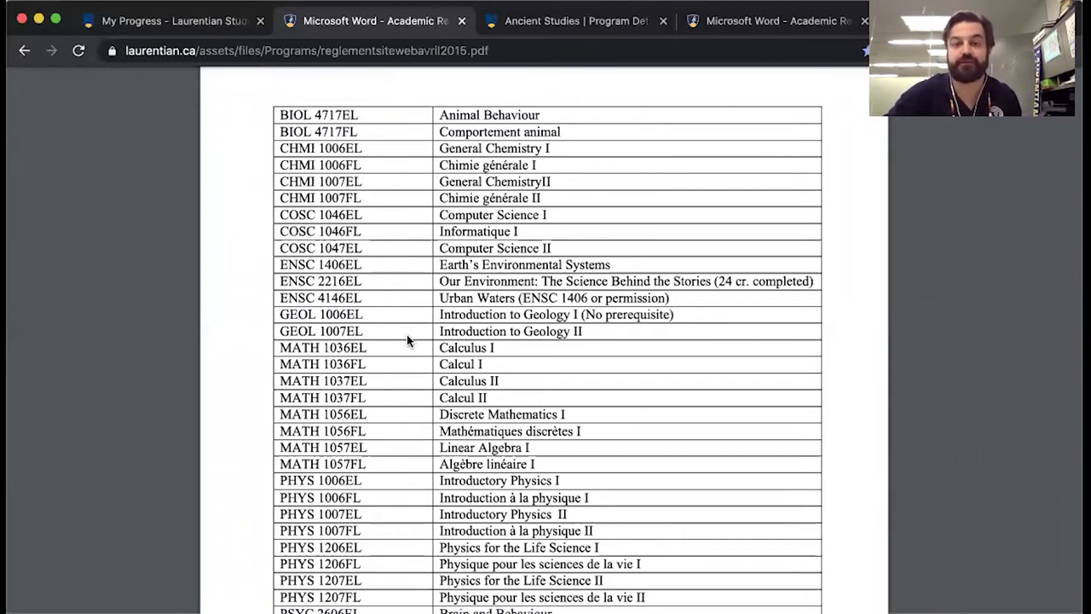
Return to My Progress and look over the requirements from the Outcome 2 language courses down to Scientific Literacy, going back to Outcome 3
left_click(194, 25)
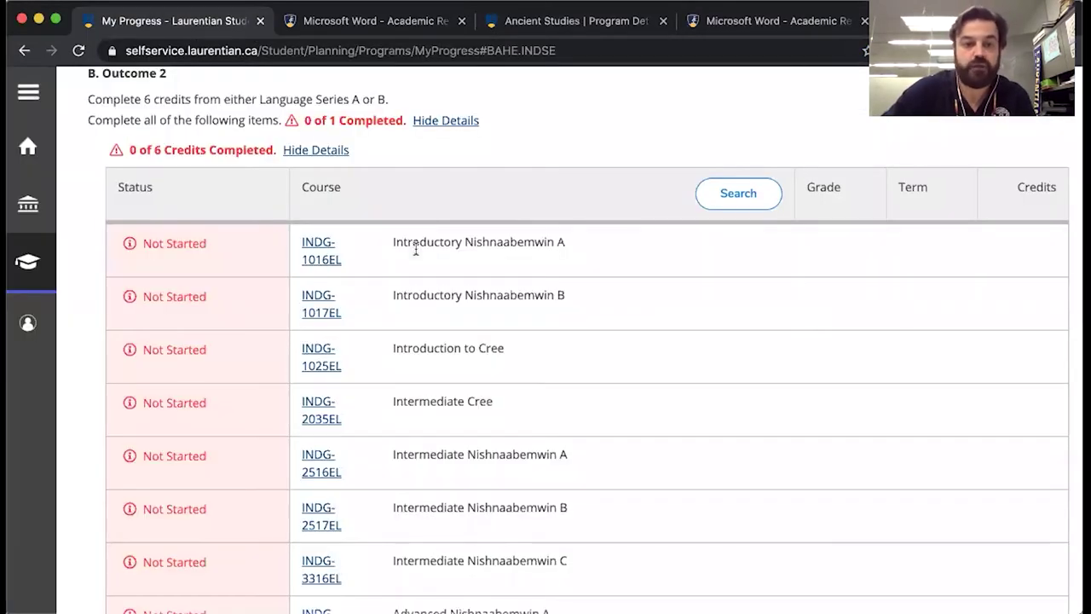
scroll(416, 252, "down", 5)
scroll(416, 251, "down", 6)
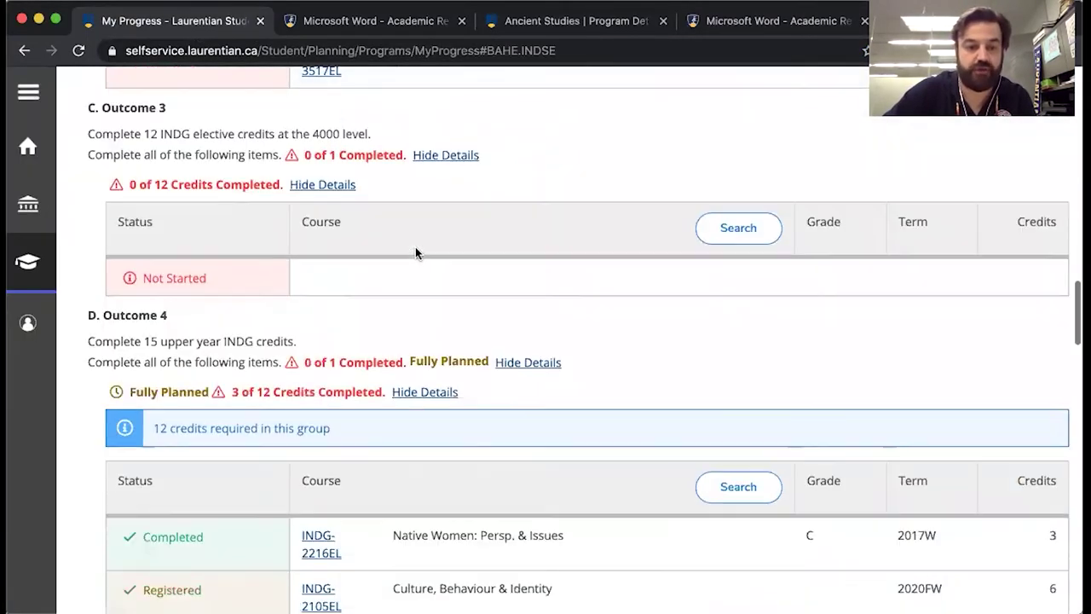
scroll(415, 246, "down", 1)
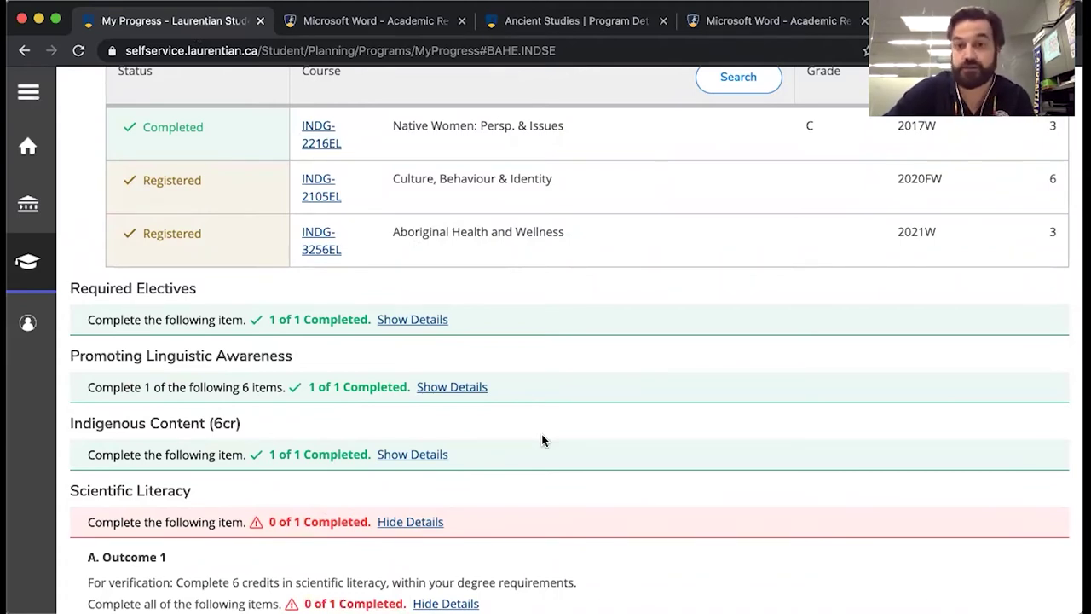
scroll(542, 440, "up", 1)
scroll(543, 440, "up", 1)
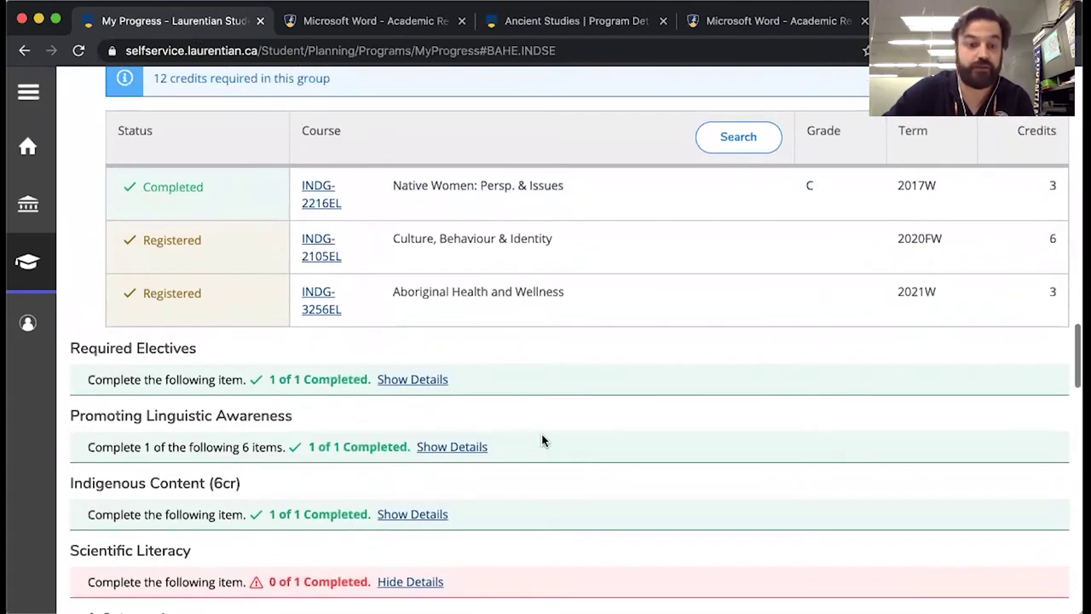
scroll(542, 440, "up", 5)
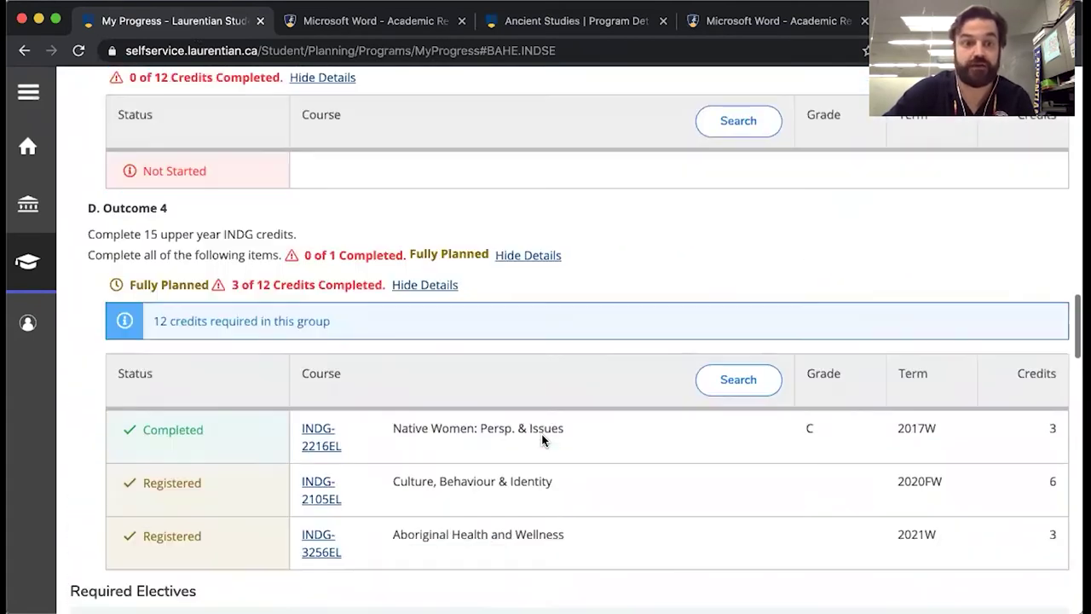
scroll(542, 439, "down", 1)
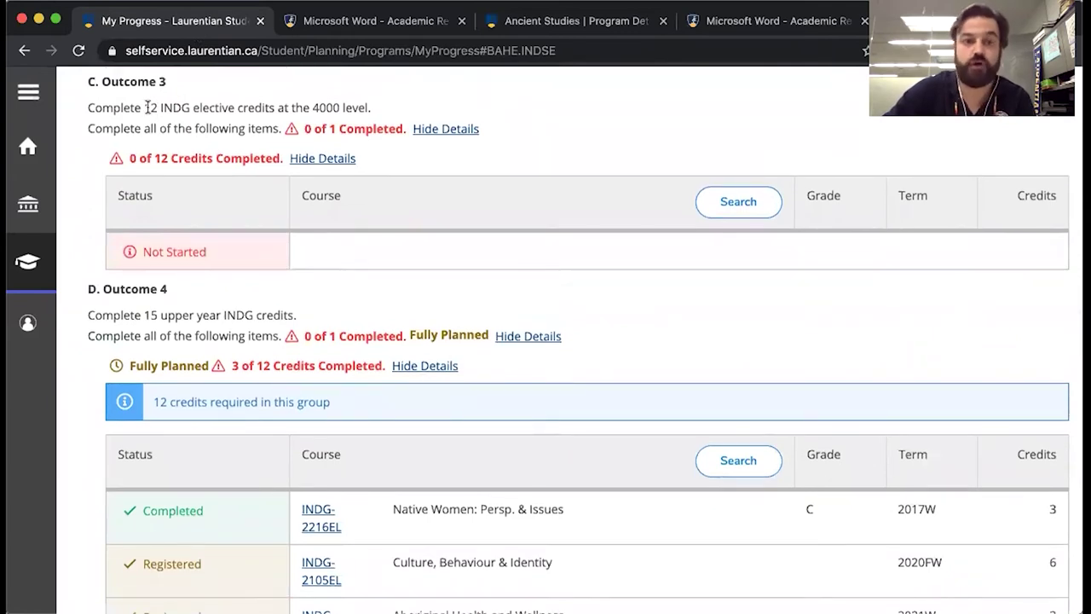
Examine Outcome 3's requirement of 12 INDG elective credits at the 4000 level, highlighting its key words and clearing the selection
left_click_drag(151, 107, 236, 107)
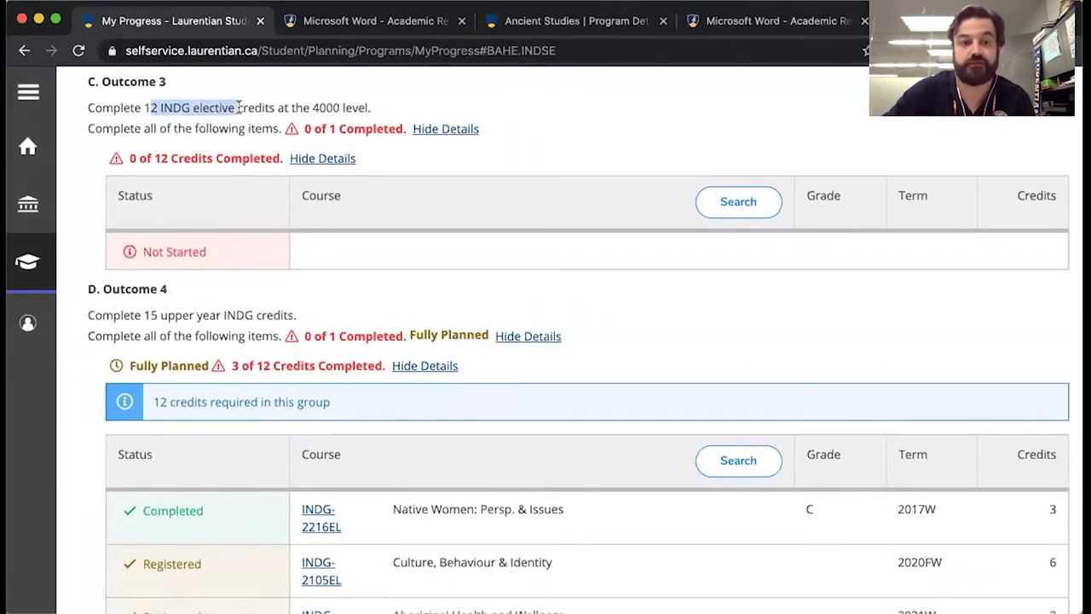
left_click(255, 106)
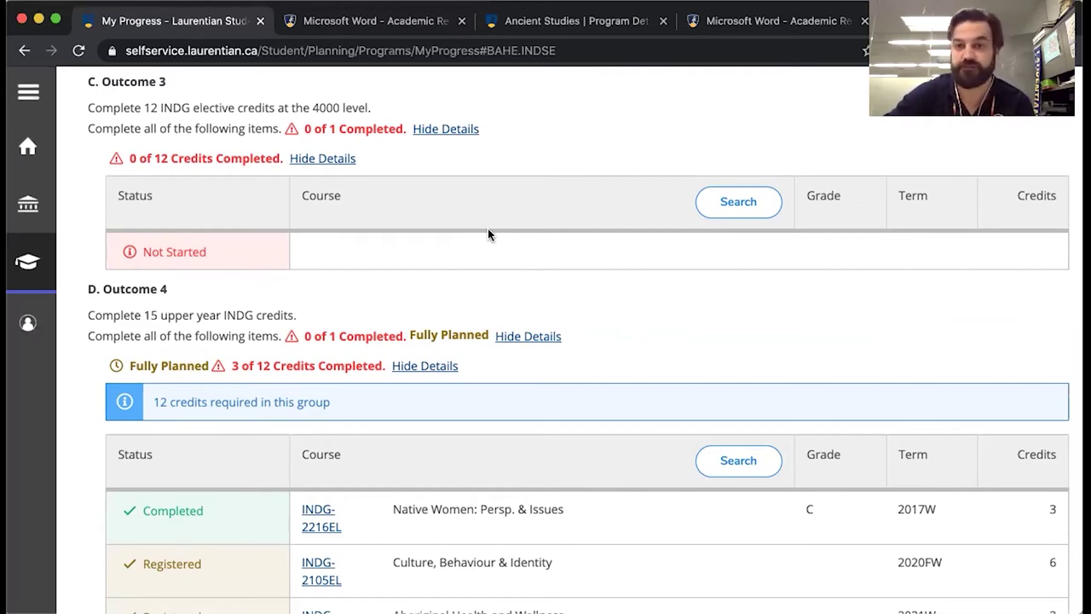
scroll(487, 228, "down", 2)
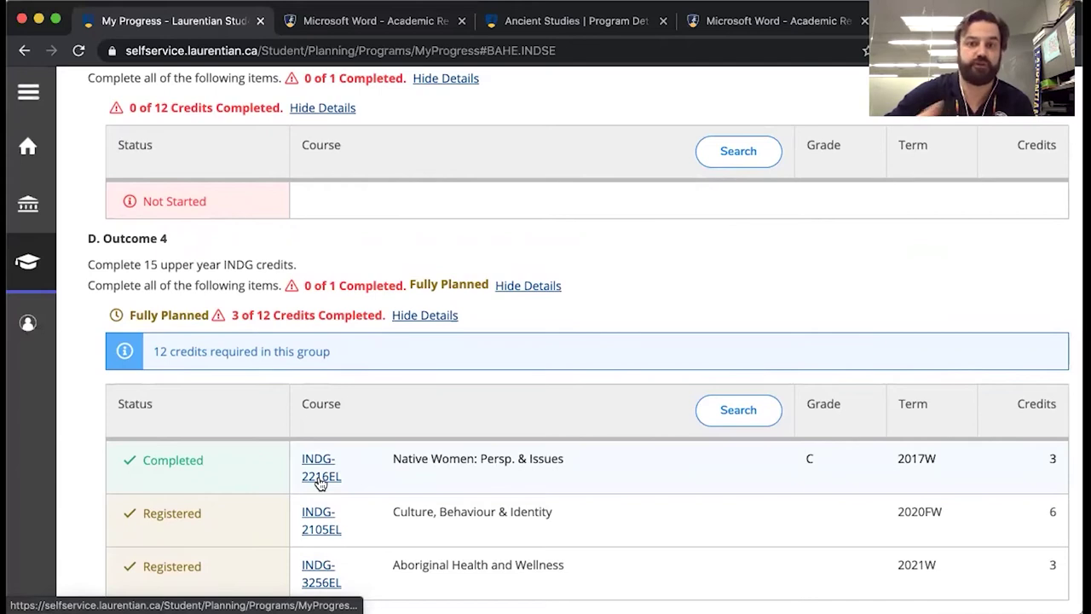
scroll(503, 259, "up", 2)
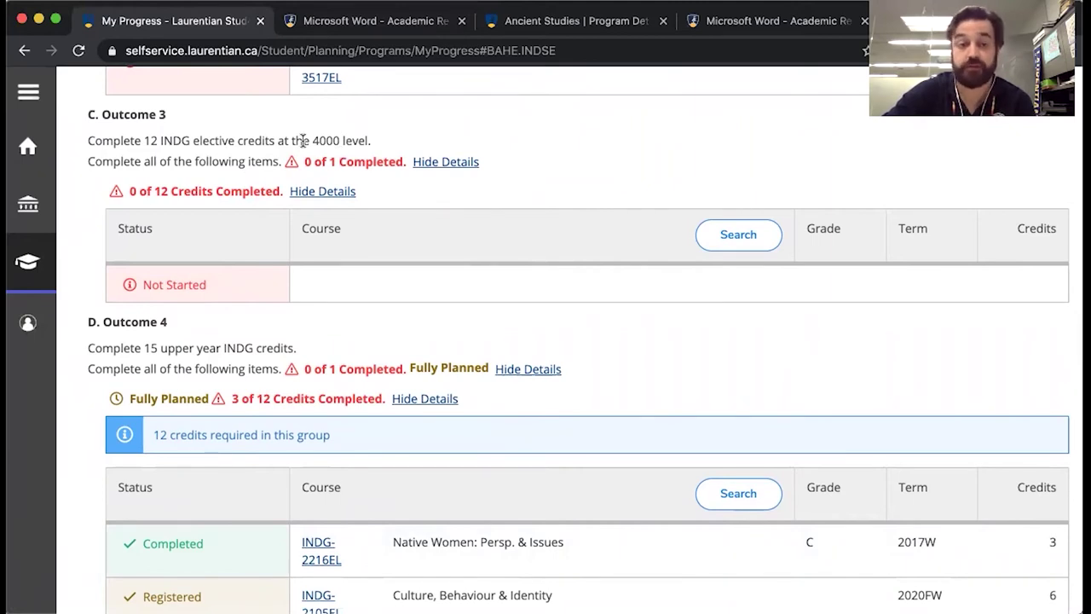
double_click(175, 141)
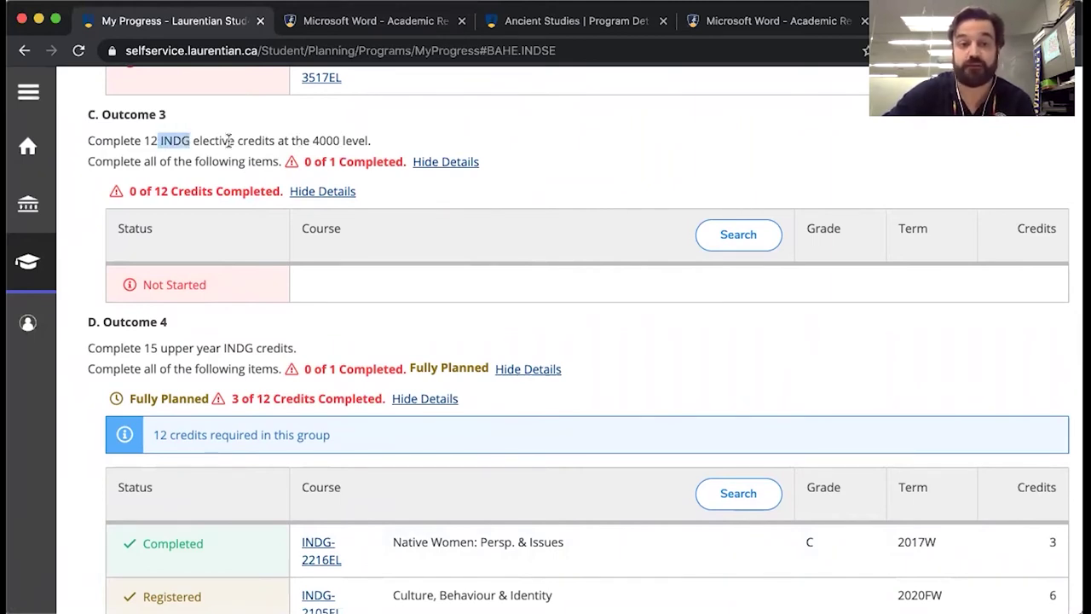
left_click(229, 141)
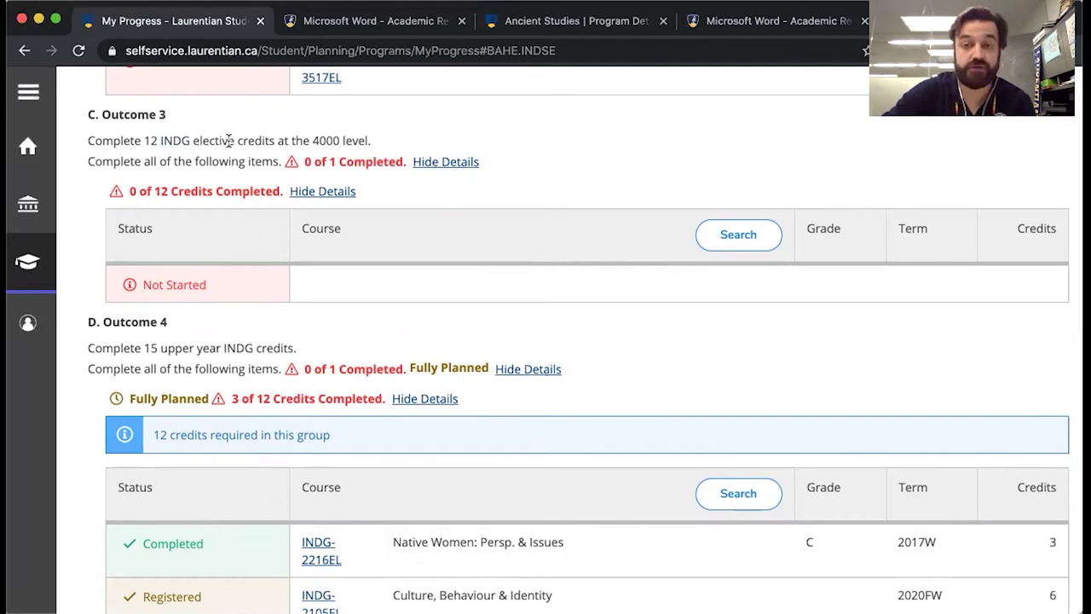
left_click_drag(159, 141, 187, 140)
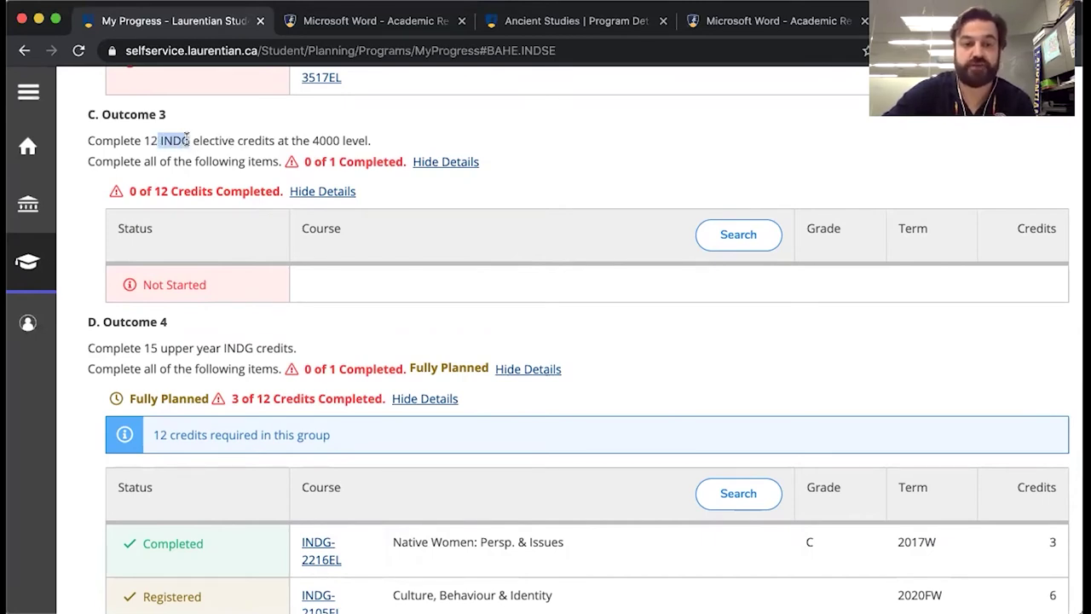
left_click(266, 140)
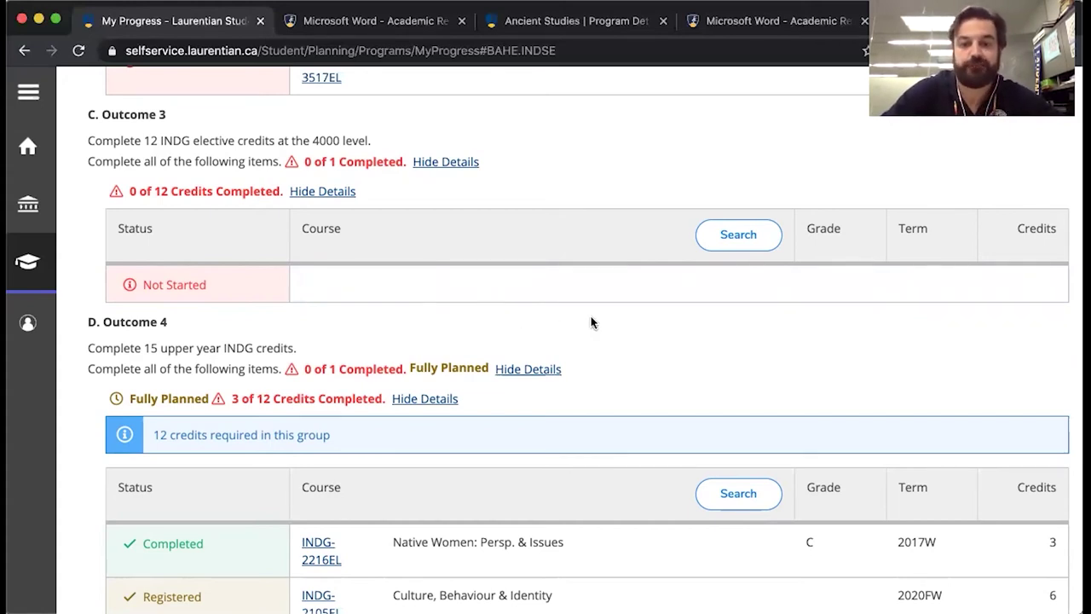
Examine Outcome 4's requirement of 15 upper year INDG credits, highlighting the sentence and its credit number and clearing the selection
scroll(592, 322, "down", 5)
scroll(592, 322, "down", 1)
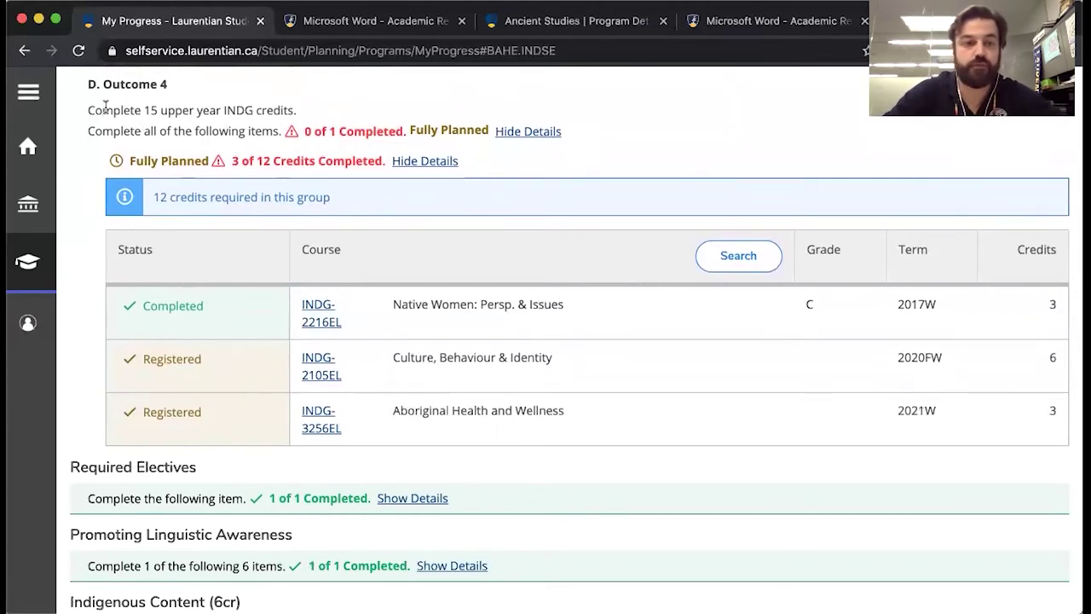
left_click_drag(101, 110, 314, 116)
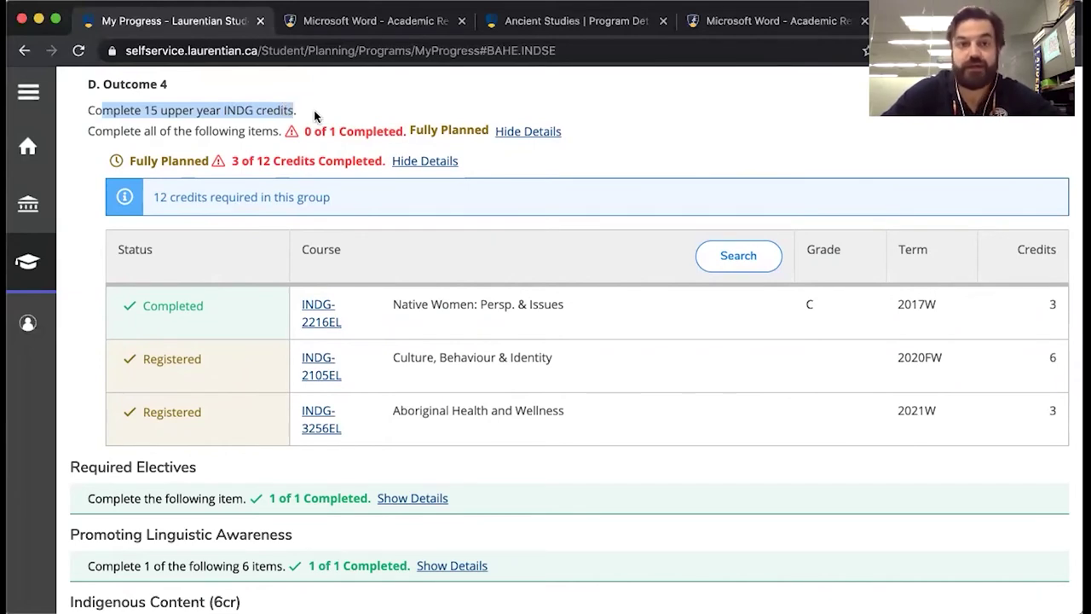
left_click(184, 108)
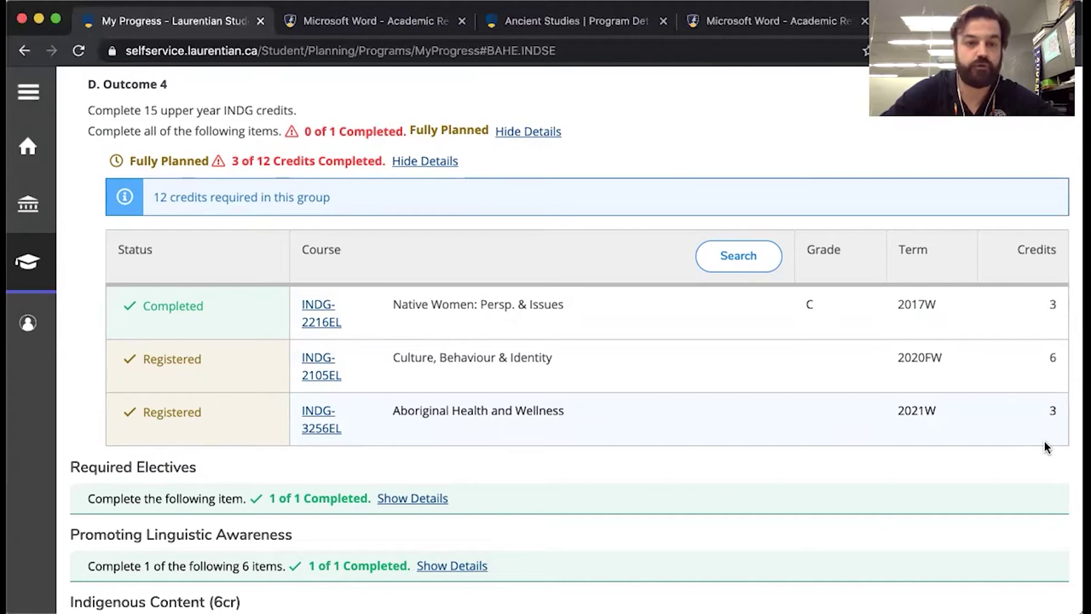
left_click_drag(141, 110, 159, 112)
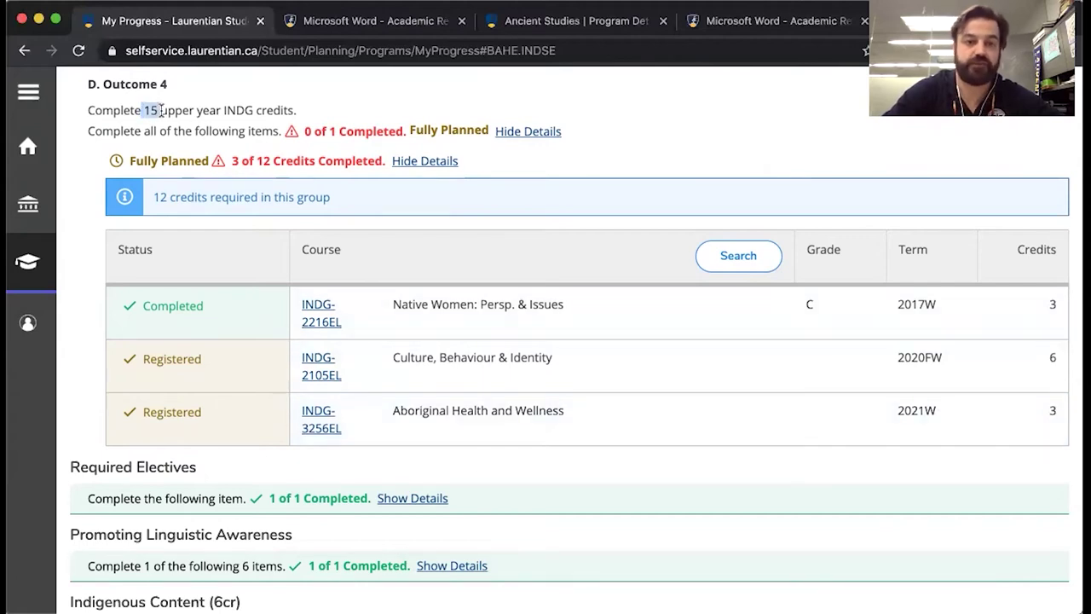
left_click(171, 112)
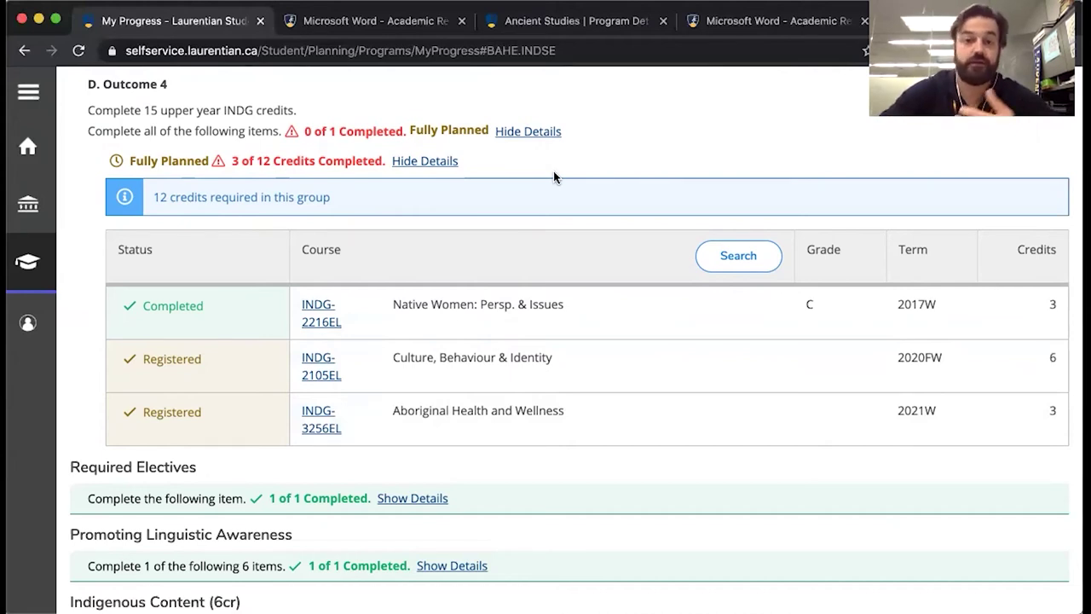
Recheck Outcomes 3 and 4 against each other and move on to the Scientific Literacy requirement
scroll(601, 184, "up", 3)
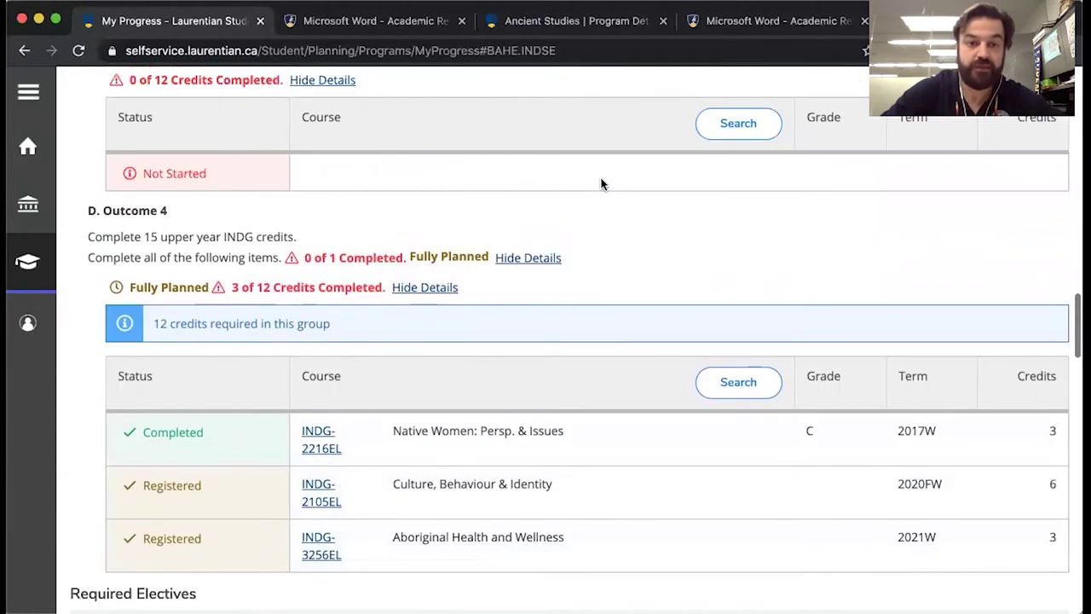
scroll(601, 183, "up", 1)
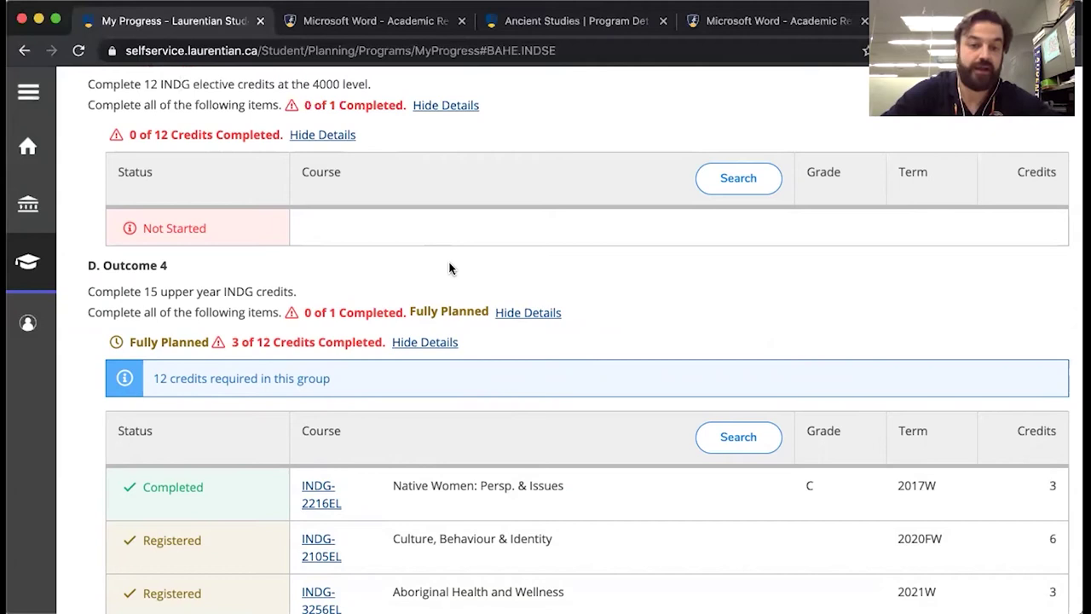
scroll(449, 269, "down", 2)
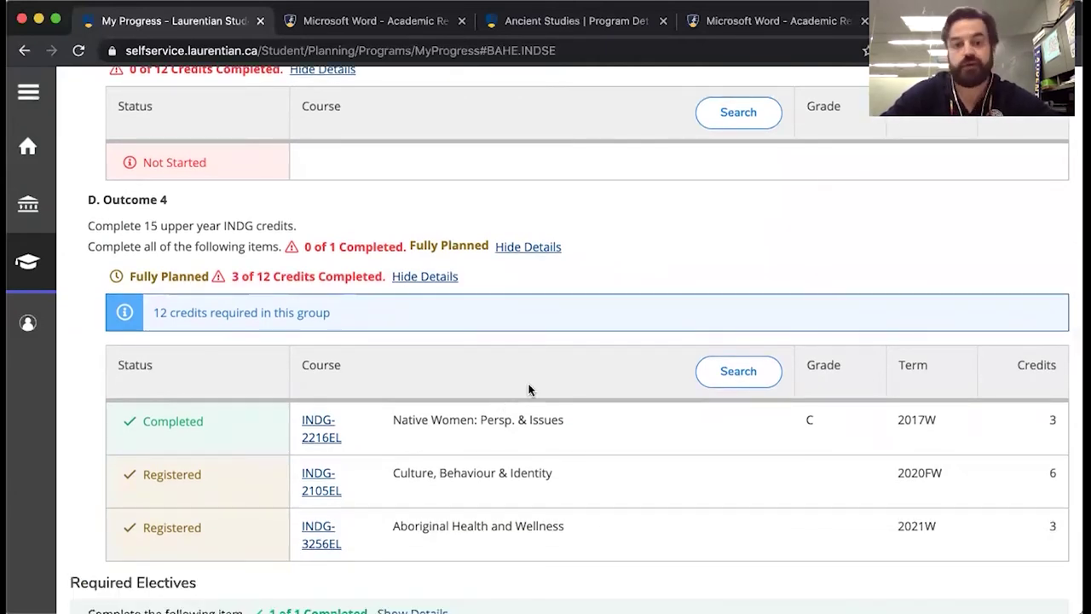
scroll(538, 353, "down", 6)
scroll(538, 354, "down", 2)
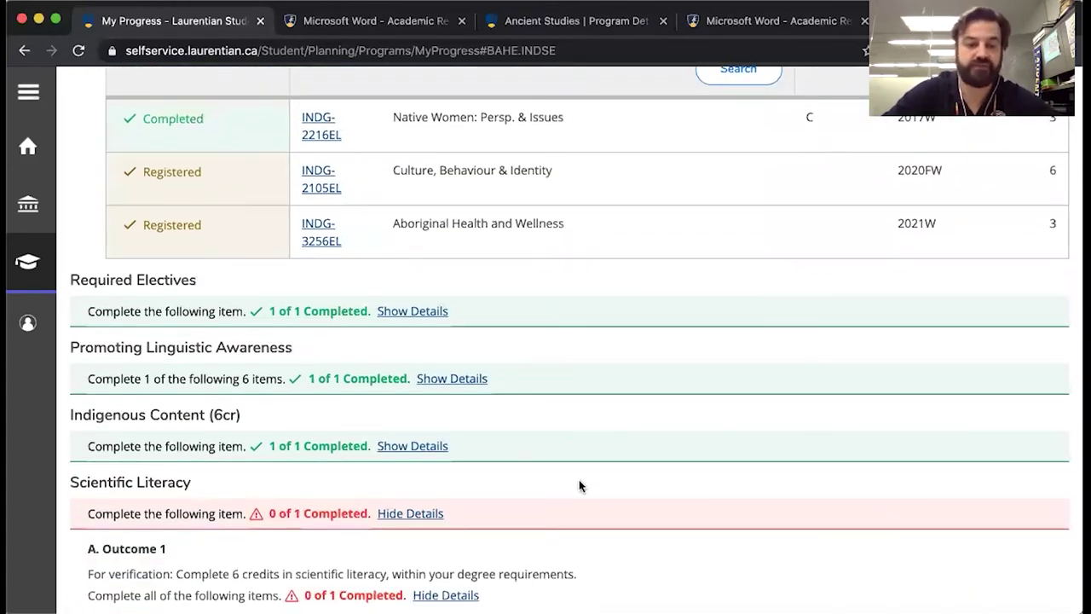
Examine the Scientific Literacy requirement's credit count, highlighting its wording and clearing the selection
scroll(580, 486, "down", 2)
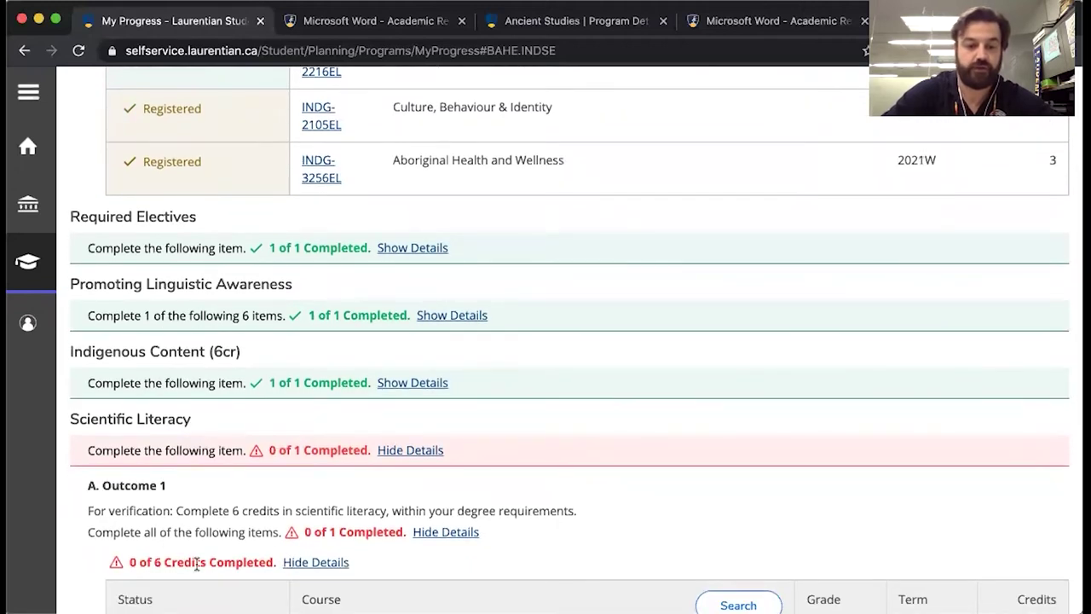
scroll(151, 555, "down", 3)
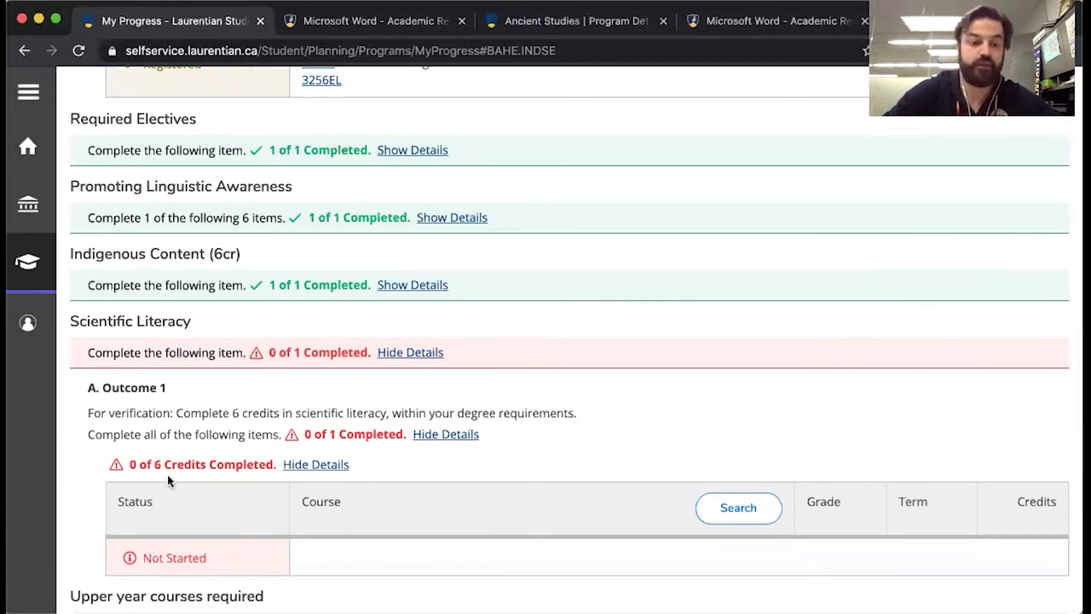
left_click_drag(146, 465, 206, 465)
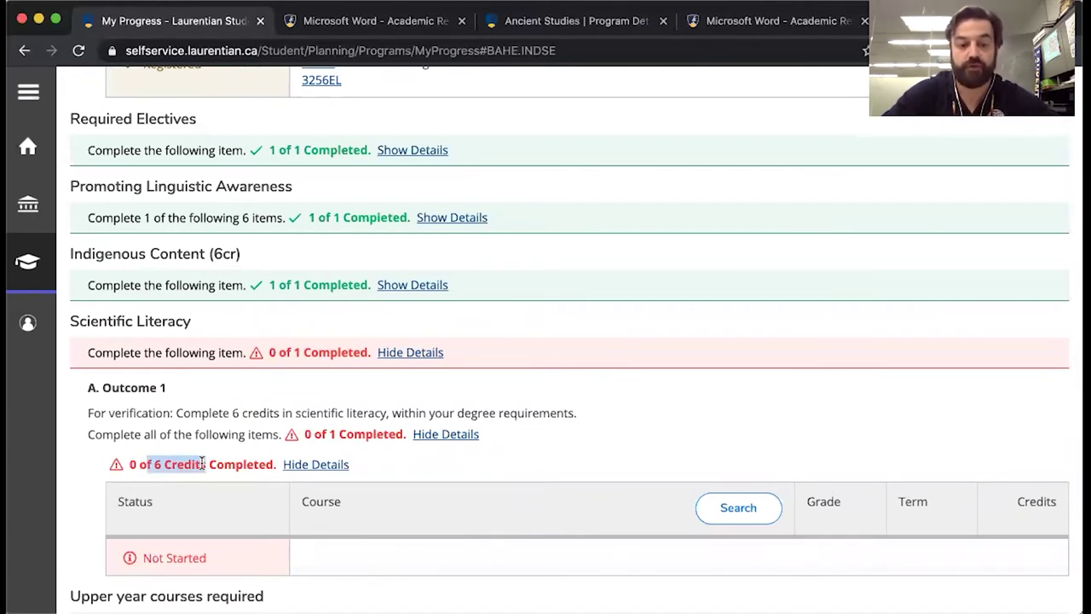
left_click(227, 461)
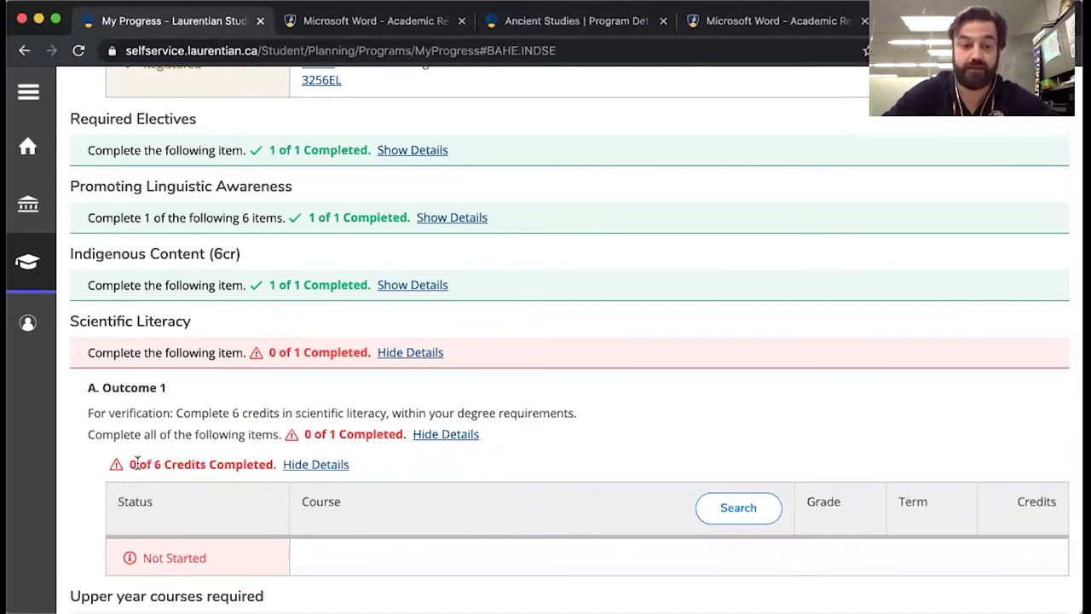
left_click_drag(140, 464, 236, 464)
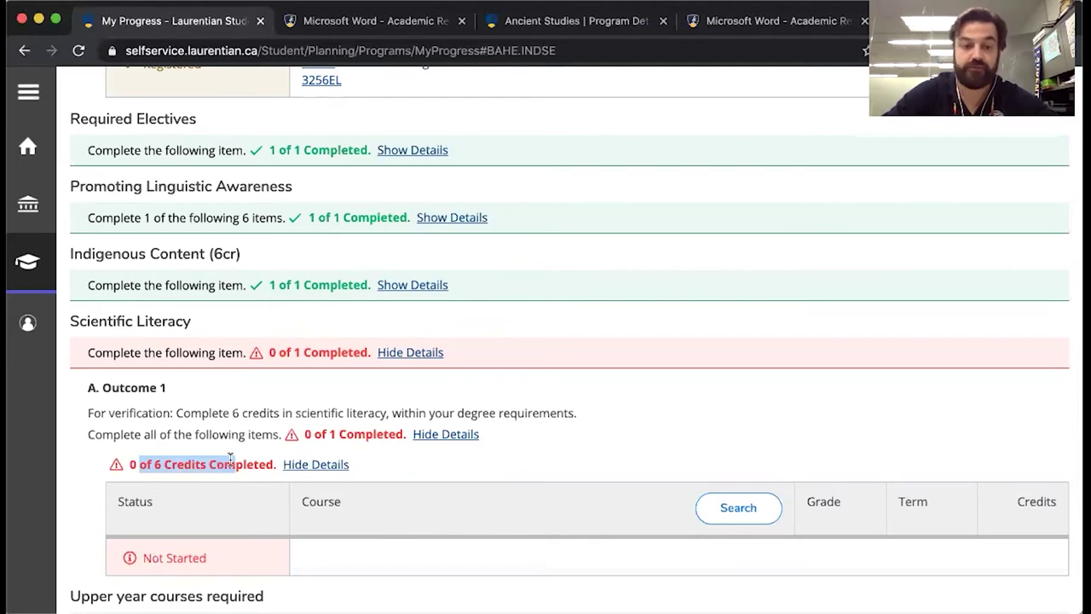
left_click(234, 460)
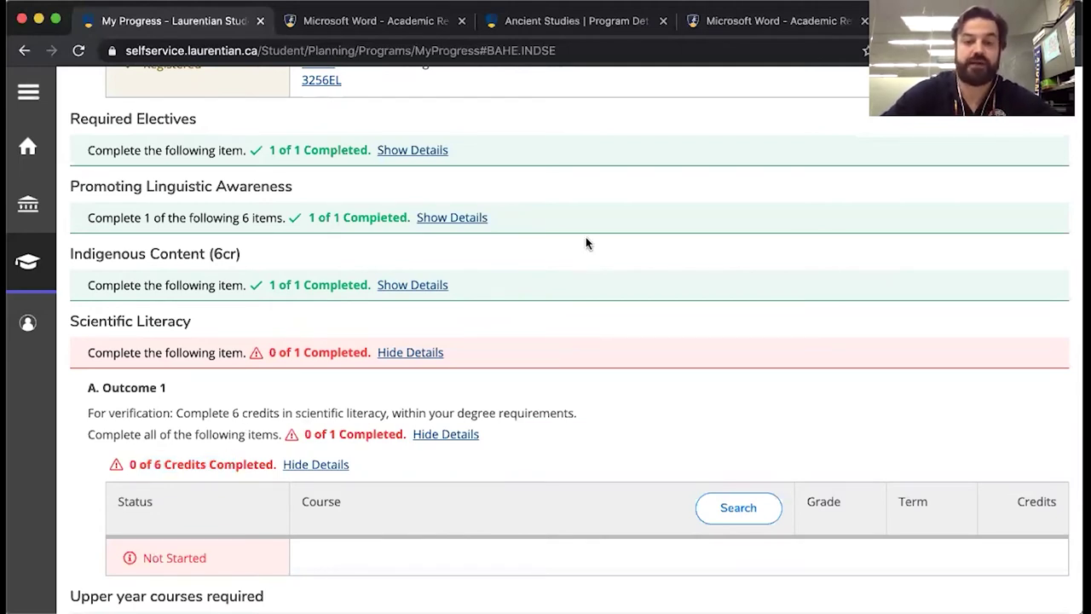
Look over the remaining degree requirements and open the Course Catalog in Student Planning
scroll(585, 241, "down", 10)
scroll(585, 242, "up", 4)
scroll(586, 242, "up", 5)
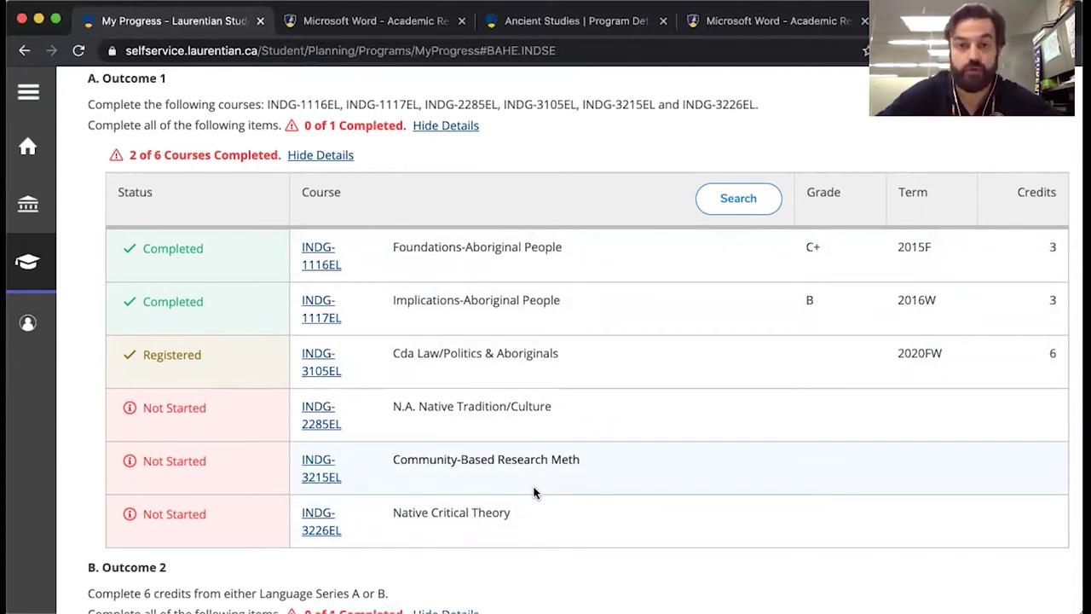
scroll(533, 492, "up", 5)
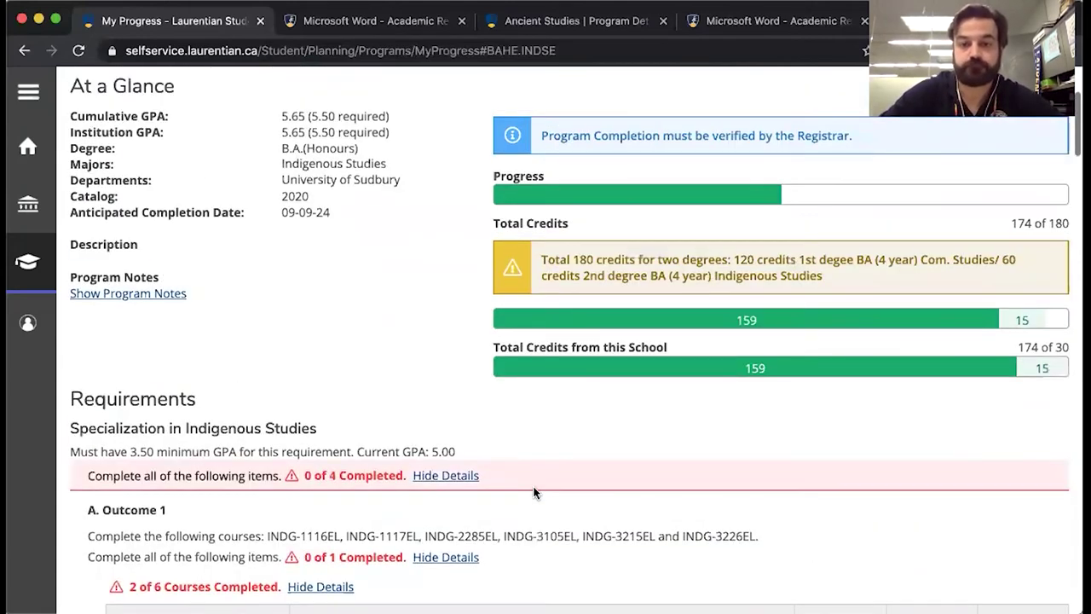
scroll(533, 492, "up", 2)
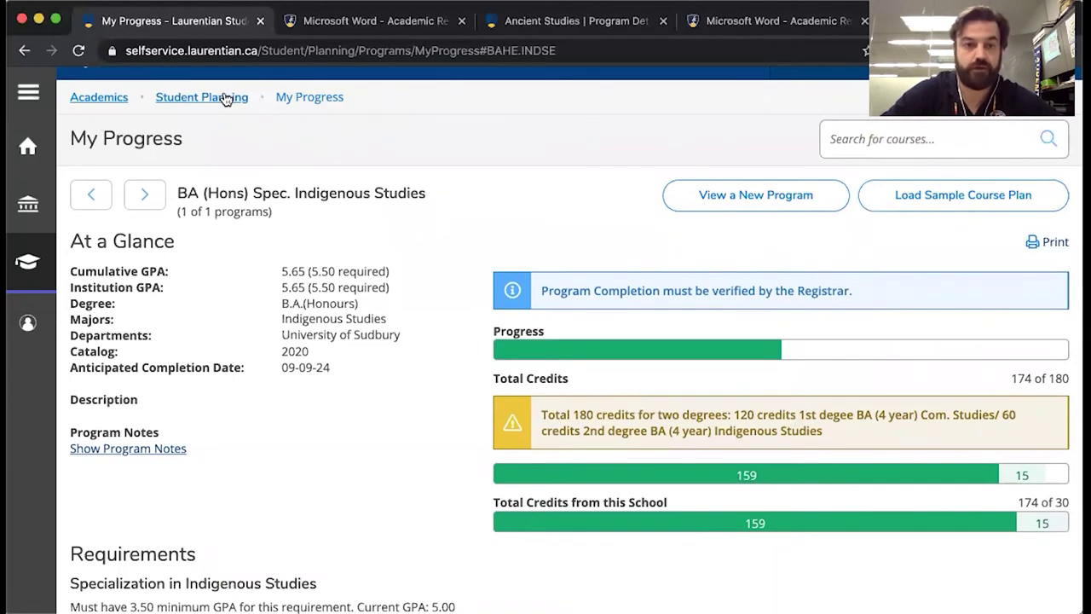
left_click(225, 98)
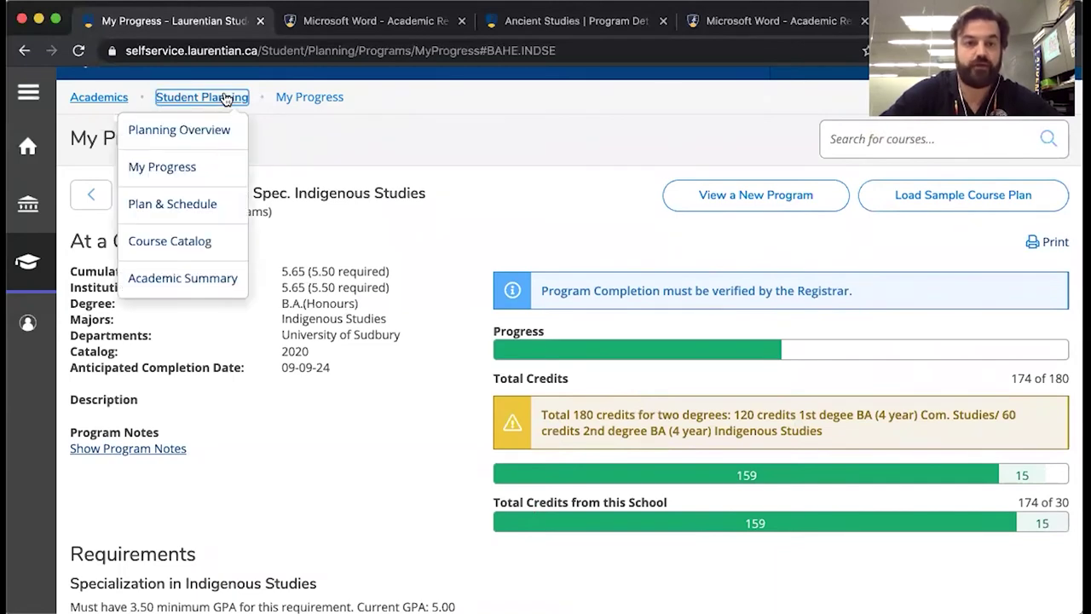
left_click(210, 246)
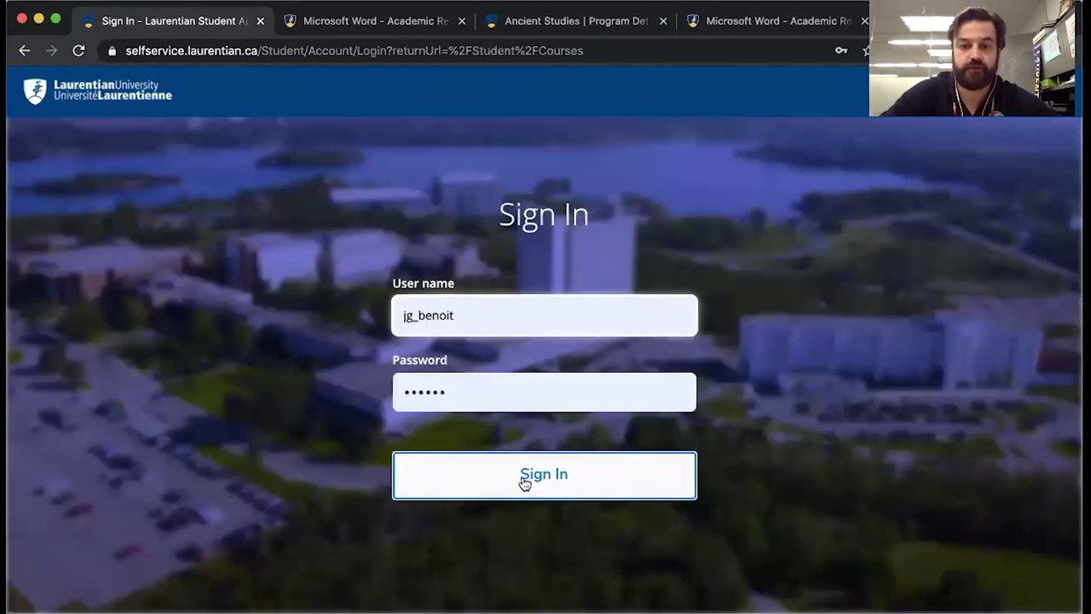
Sign back in to the student account, re-entering the account password
left_click(525, 483)
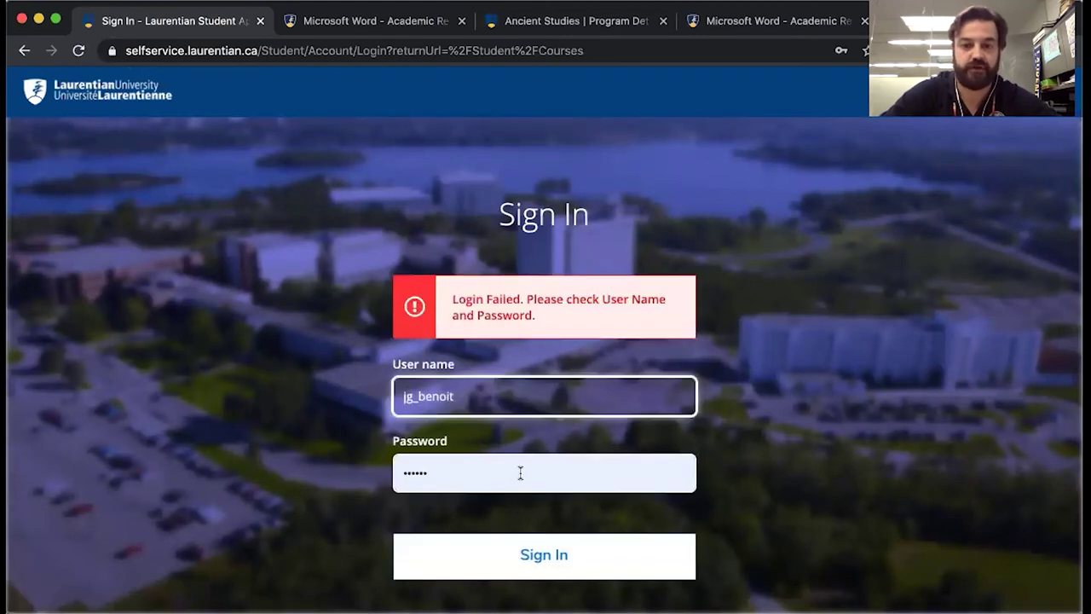
double_click(518, 472)
type("•••••••••••••••")
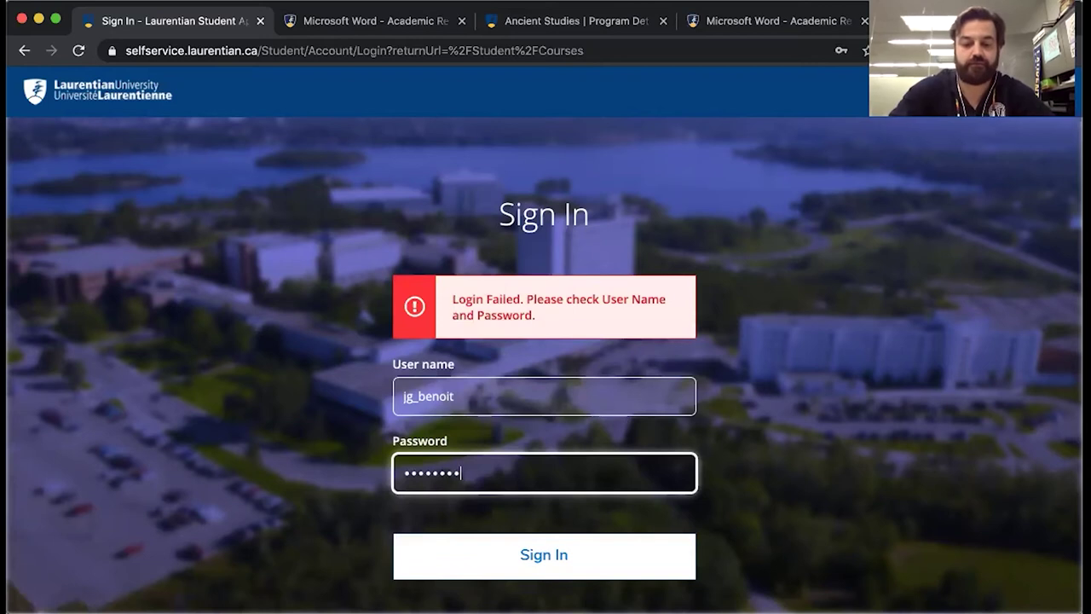
key("Return")
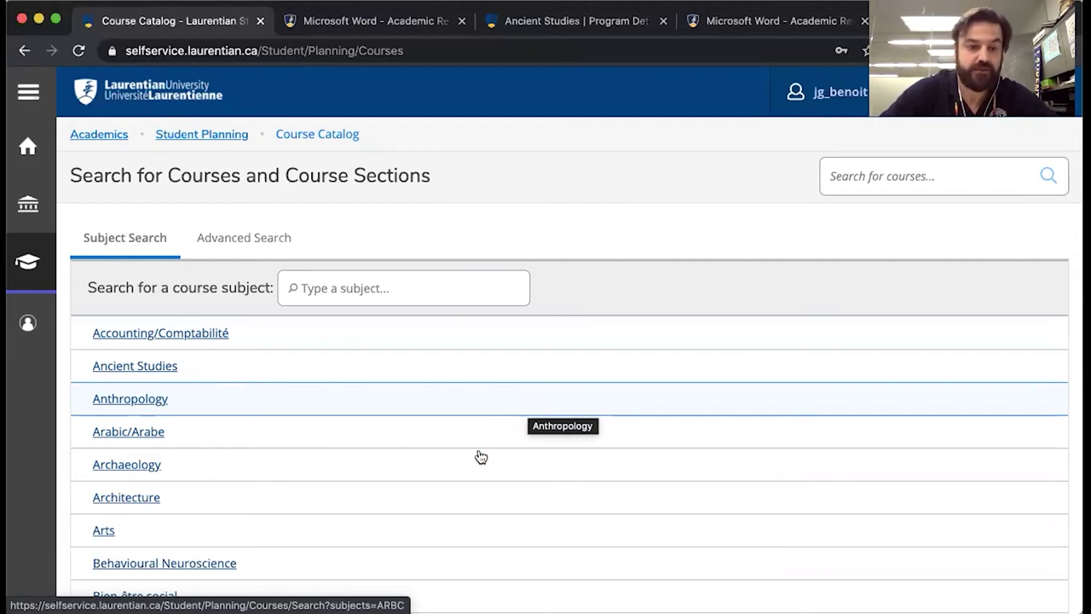
Open the Center for Academic Excellence subject in the Course Catalog and look through its courses
scroll(479, 455, "down", 3)
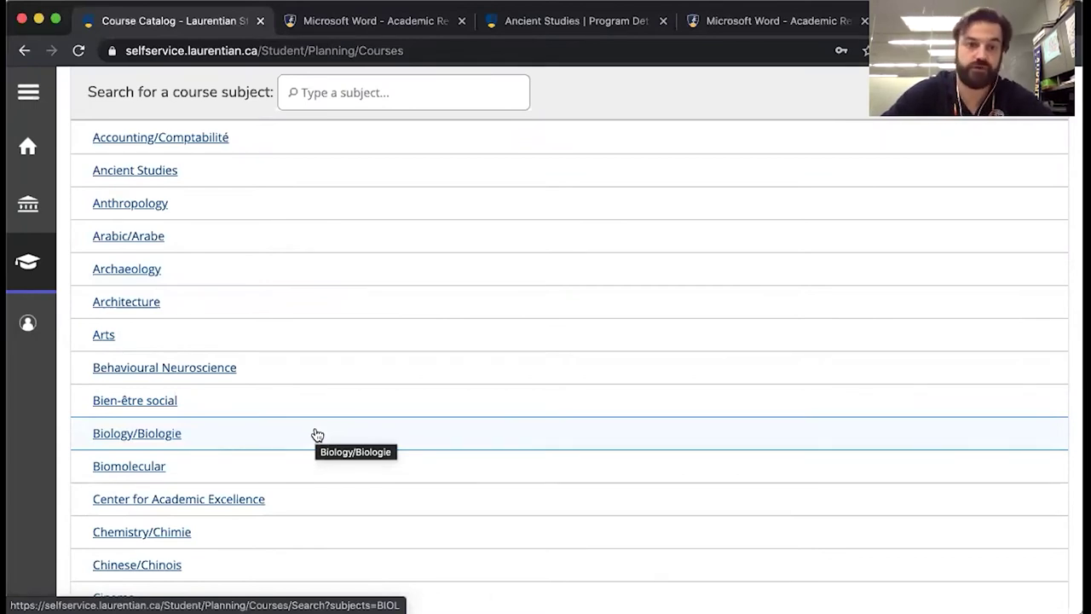
scroll(315, 436, "down", 3)
scroll(315, 436, "up", 5)
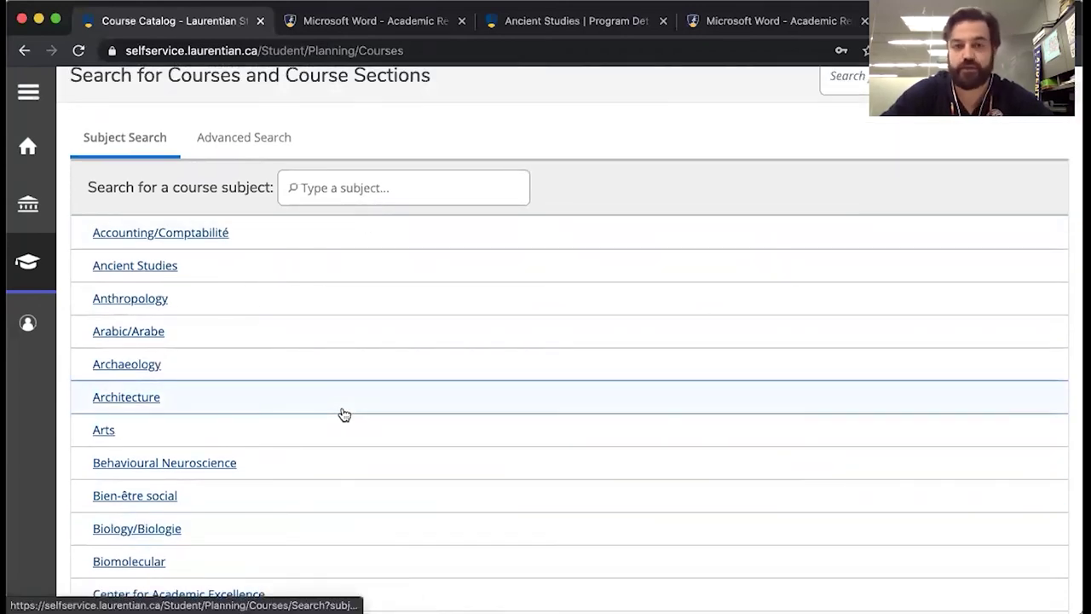
scroll(343, 416, "down", 3)
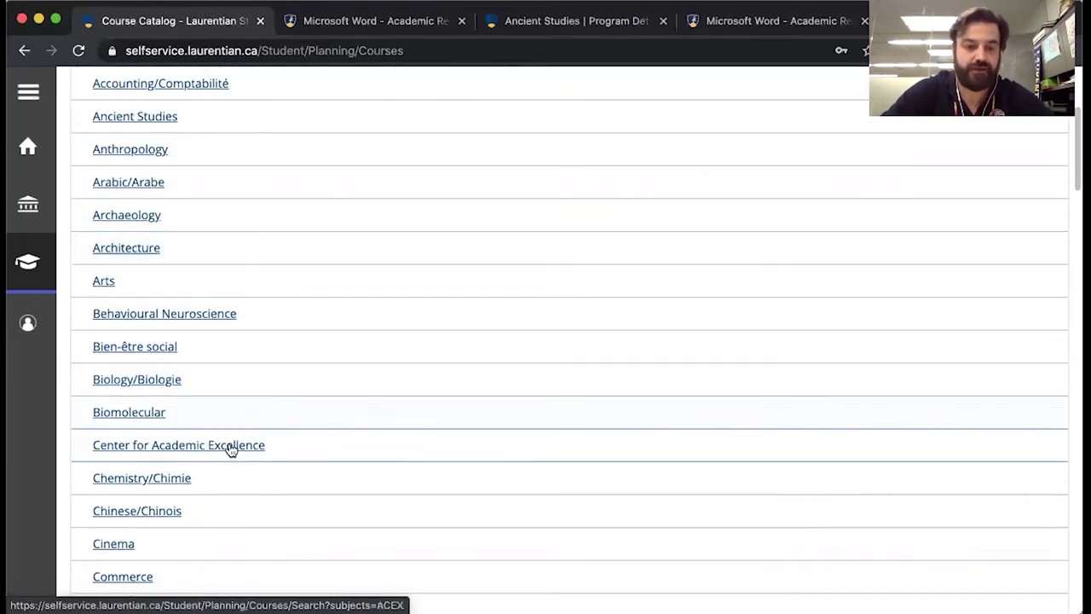
left_click(230, 447)
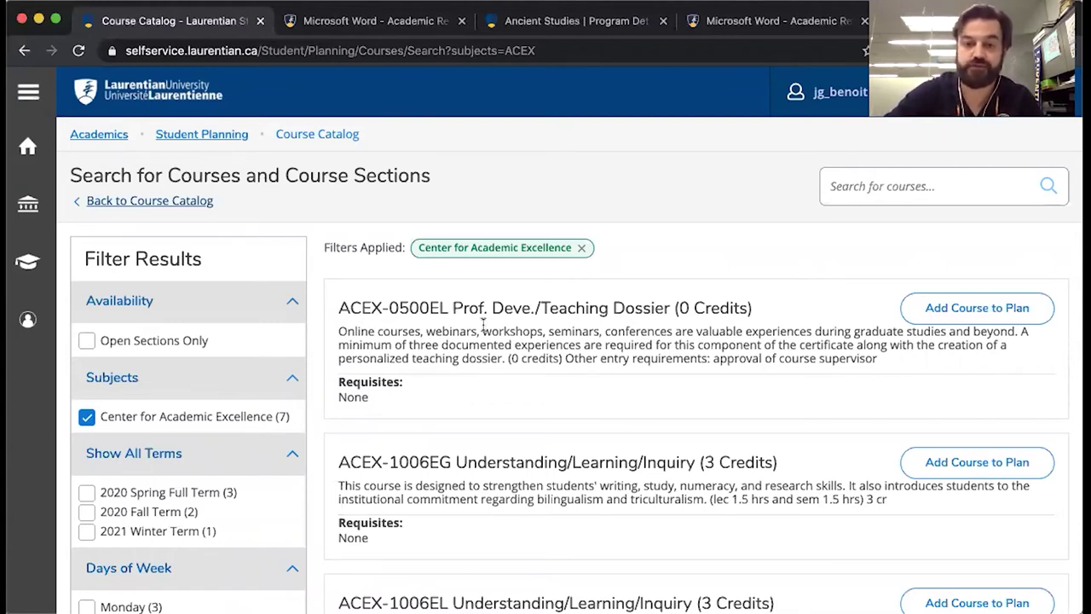
scroll(483, 324, "down", 5)
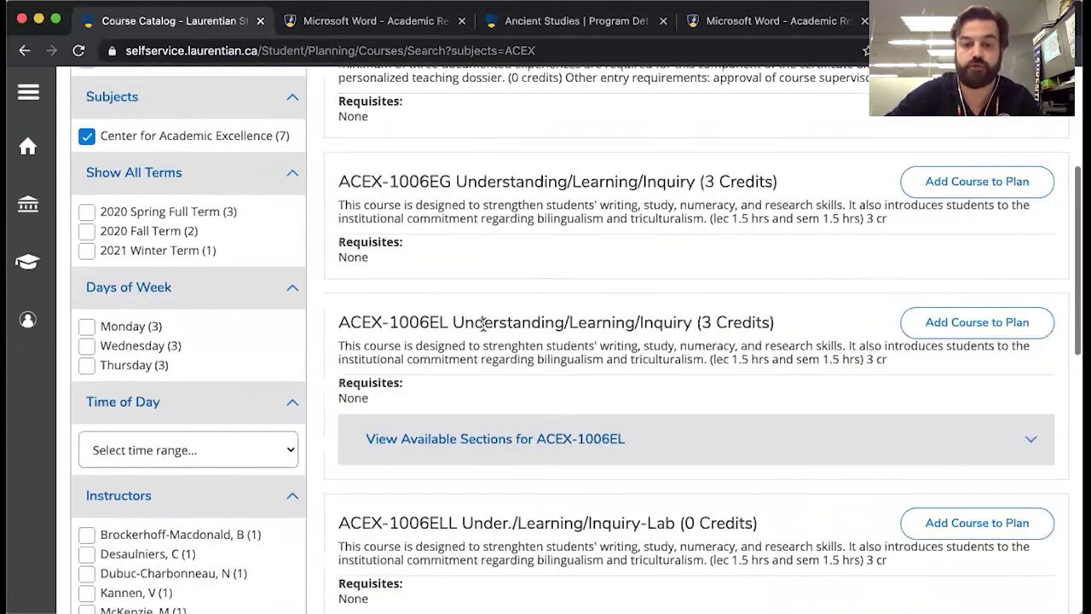
scroll(483, 324, "down", 8)
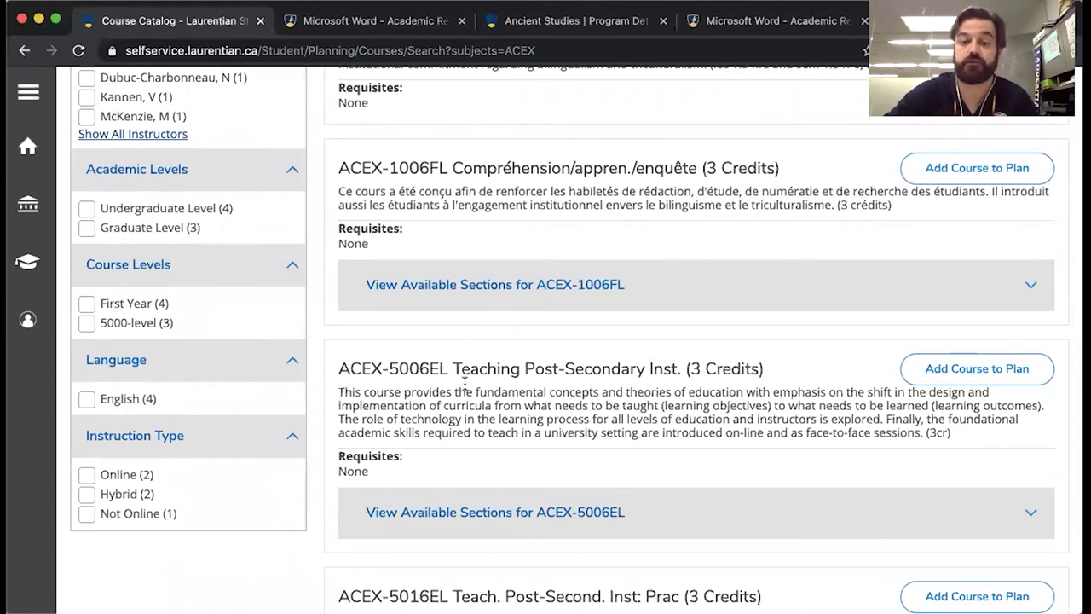
scroll(464, 383, "down", 3)
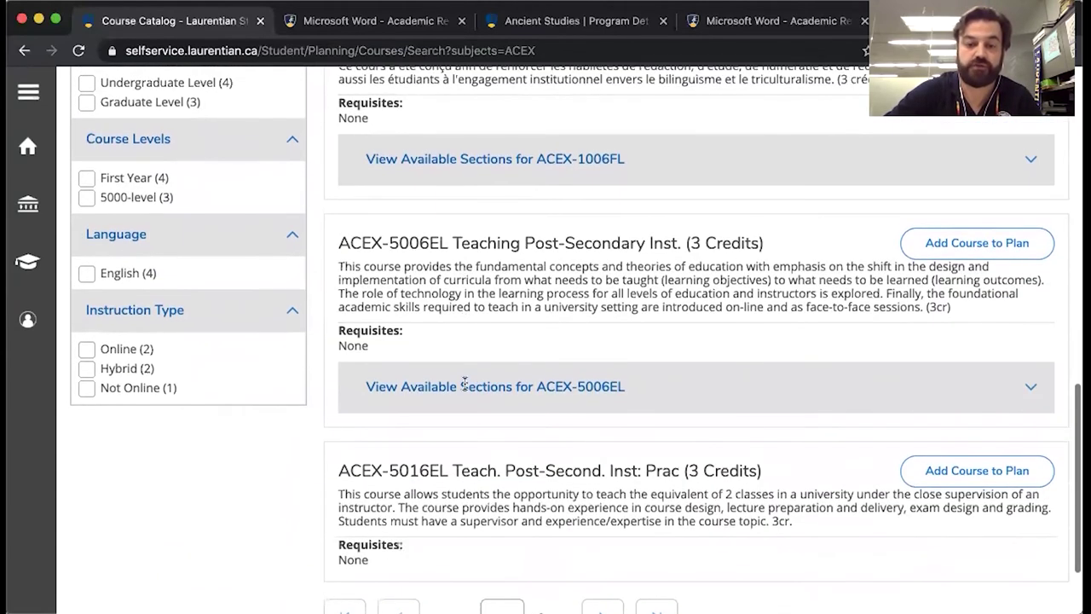
scroll(465, 383, "up", 15)
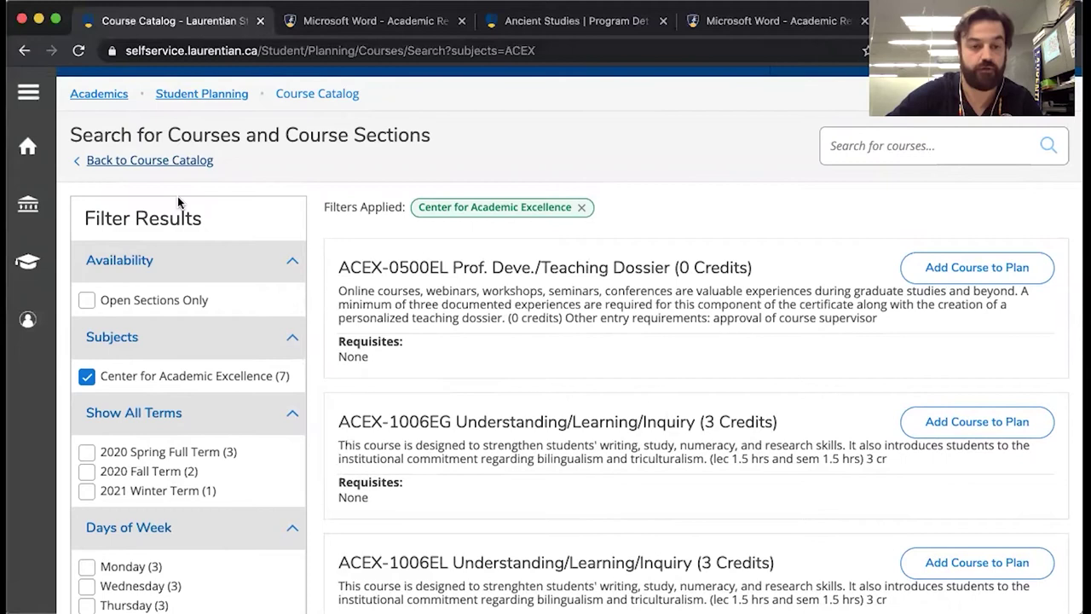
Filter the Center for Academic Excellence courses by 2020 Fall Term, Undergraduate Level, First Year and English
left_click(157, 473)
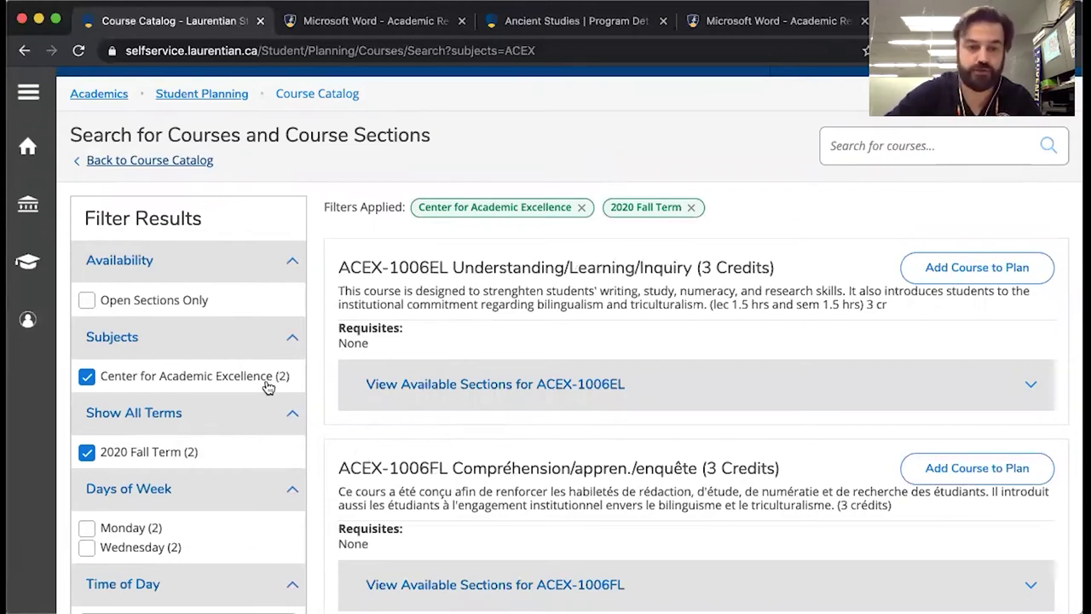
scroll(316, 463, "down", 1)
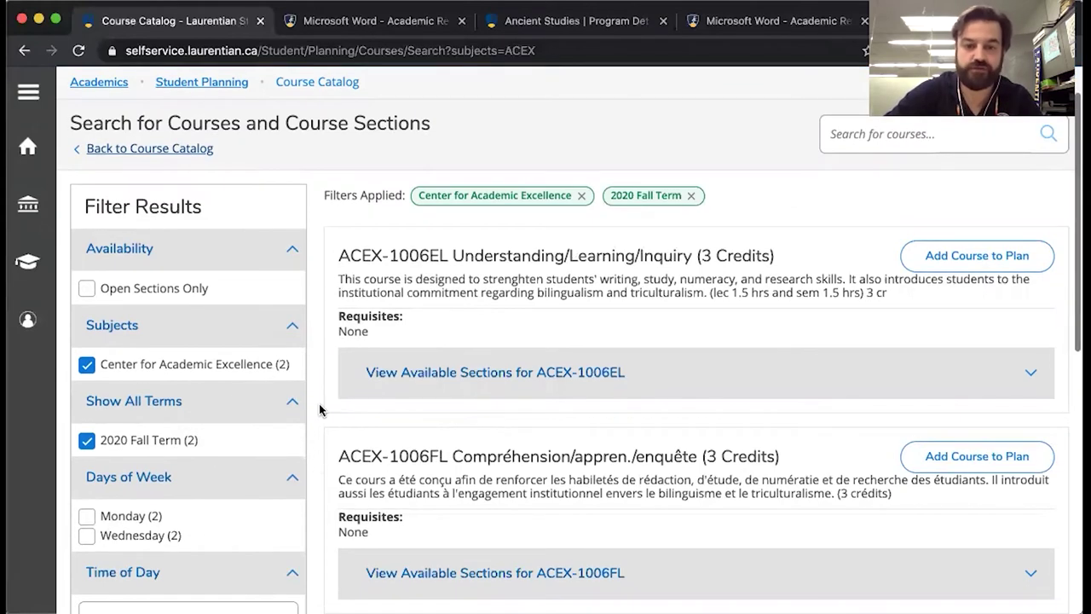
scroll(320, 410, "down", 2)
scroll(320, 410, "down", 1)
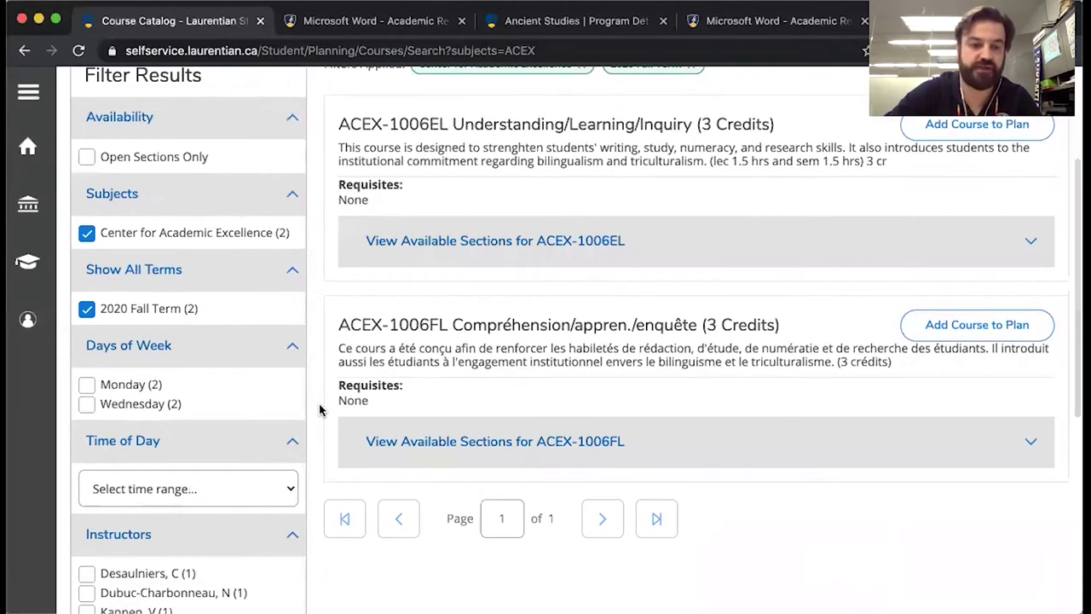
scroll(320, 410, "down", 6)
left_click(247, 436)
scroll(324, 469, "down", 2)
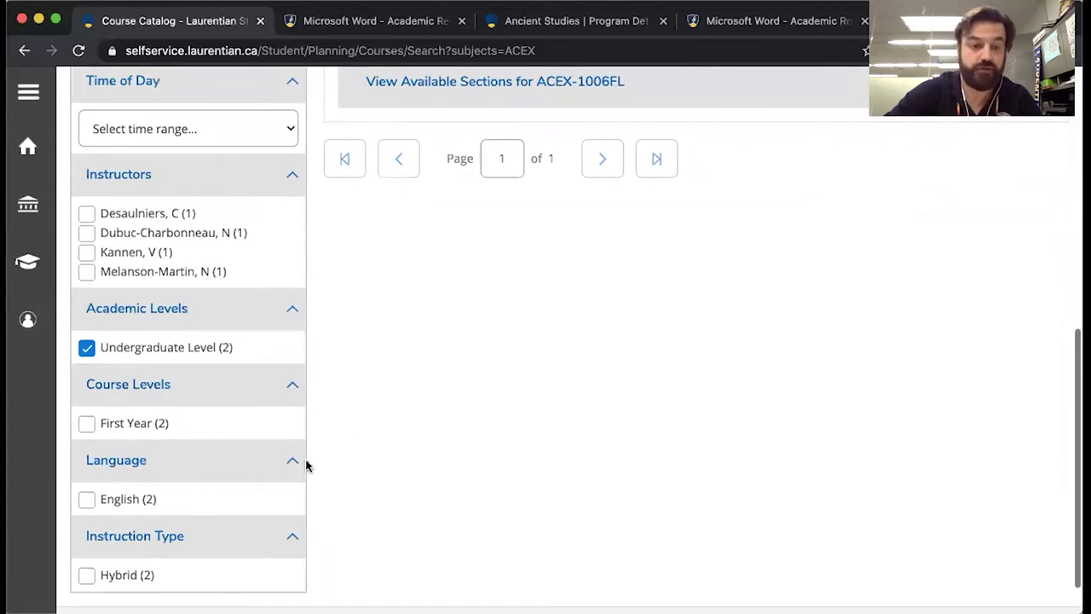
left_click(154, 426)
left_click(133, 502)
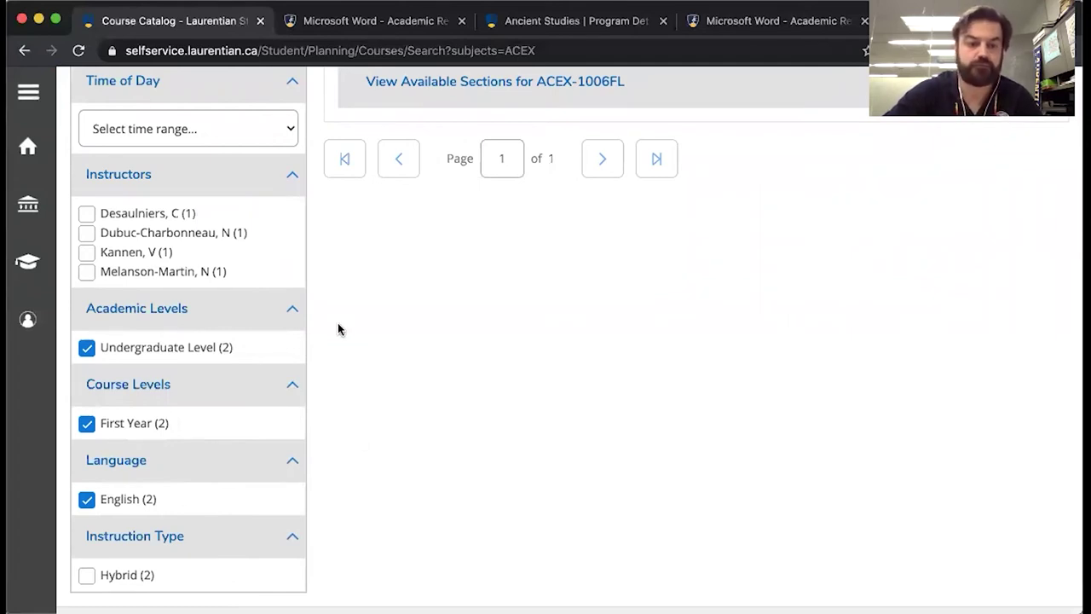
Expand the available sections for ACEX-1006EL Understanding/Learning/Inquiry and review their seats, times and delivery
scroll(352, 322, "up", 3)
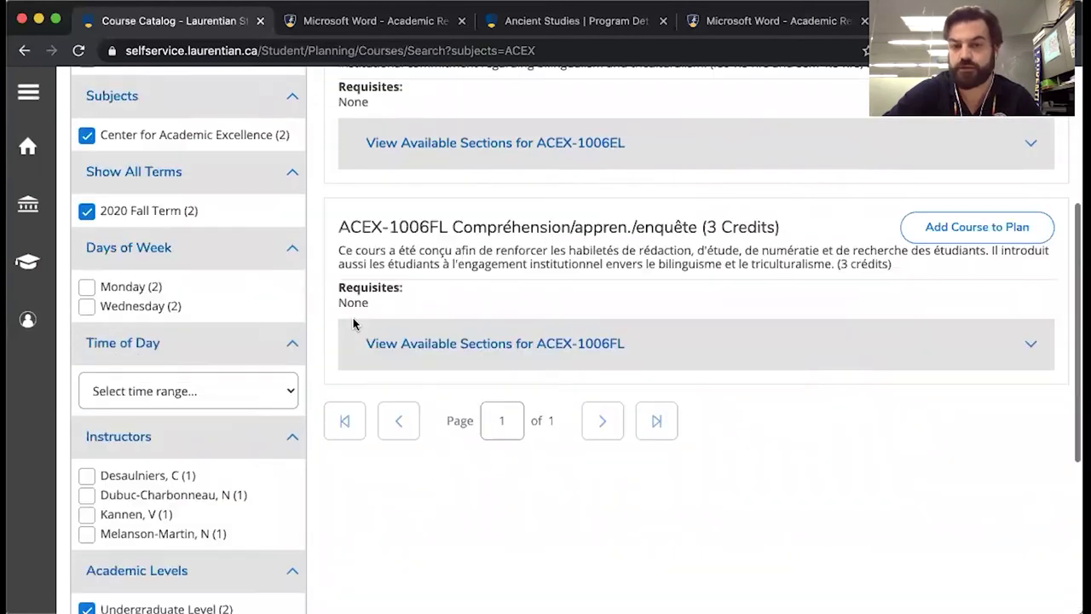
scroll(353, 322, "up", 2)
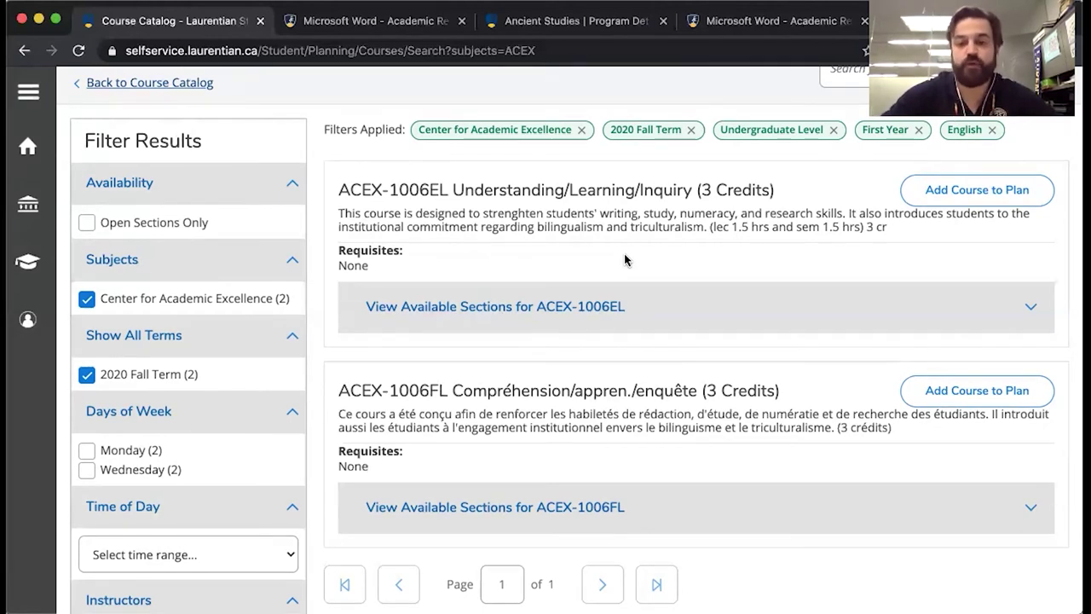
left_click(610, 304)
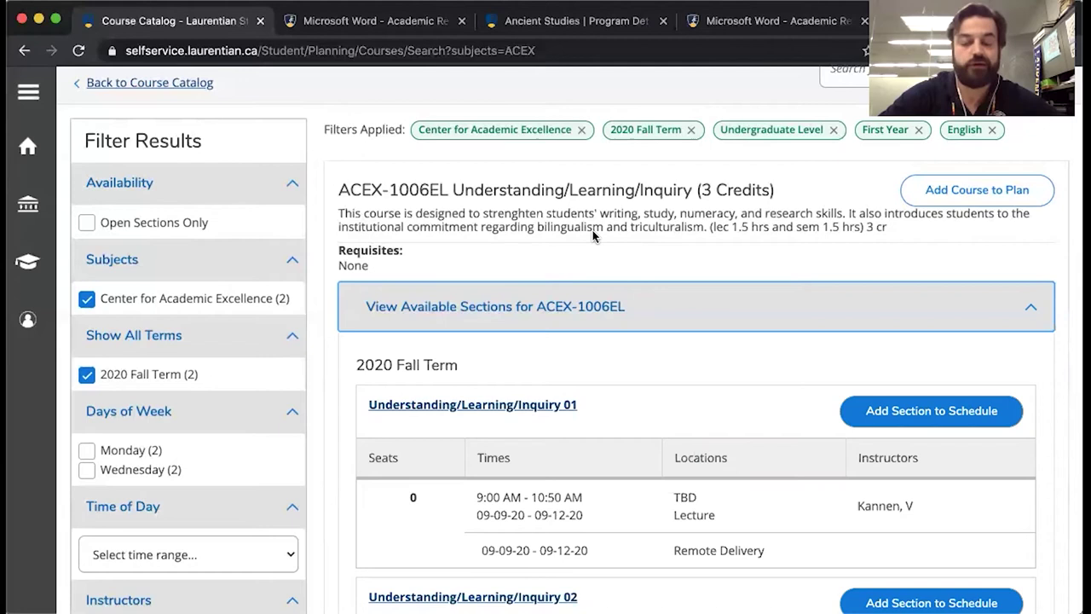
scroll(594, 236, "down", 5)
scroll(595, 236, "down", 3)
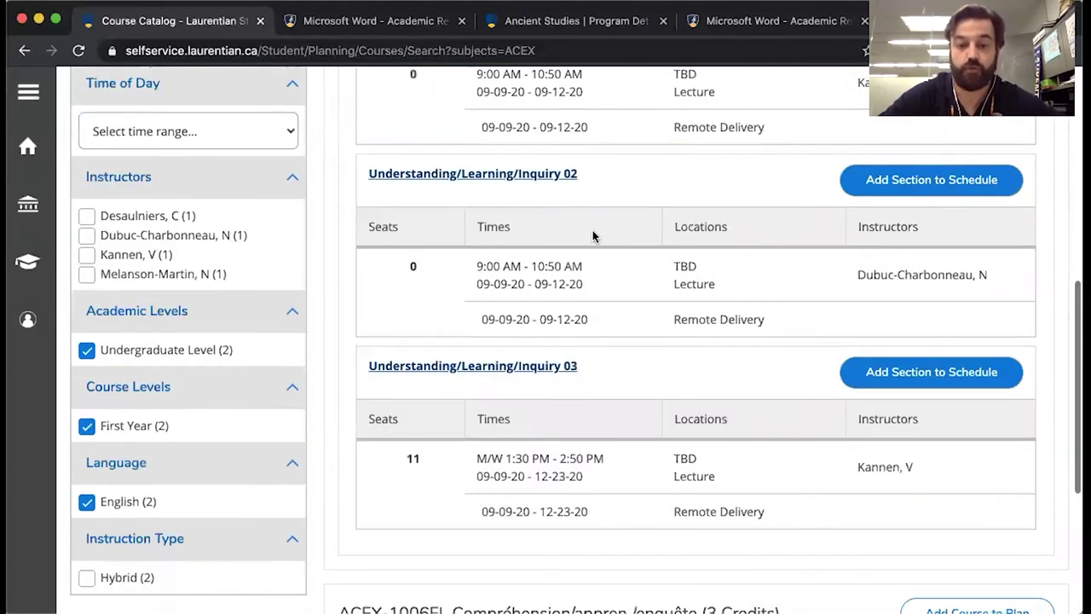
scroll(594, 236, "up", 5)
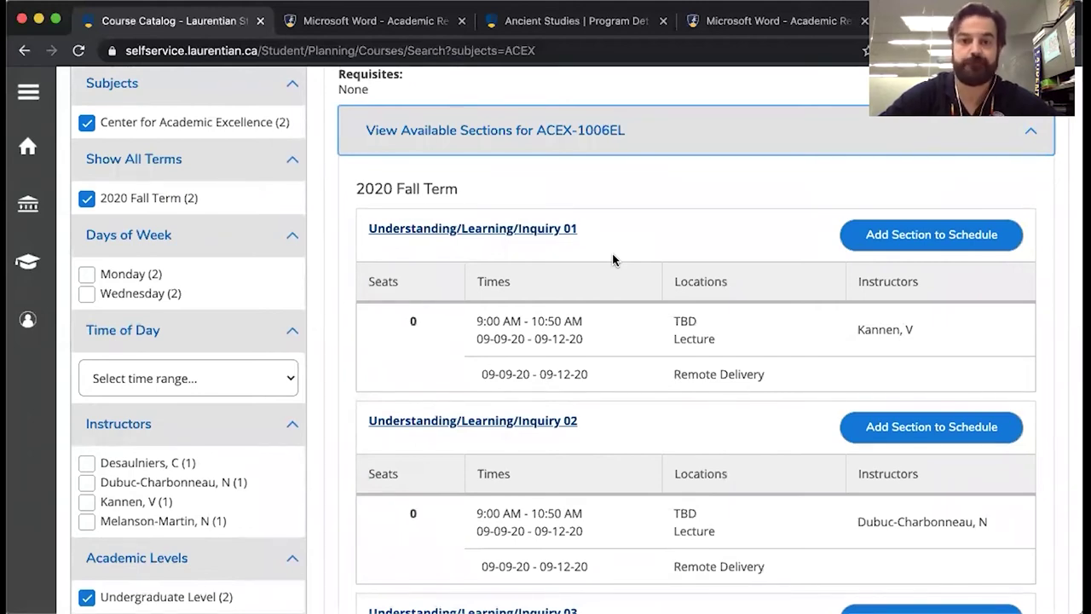
scroll(612, 256, "down", 1)
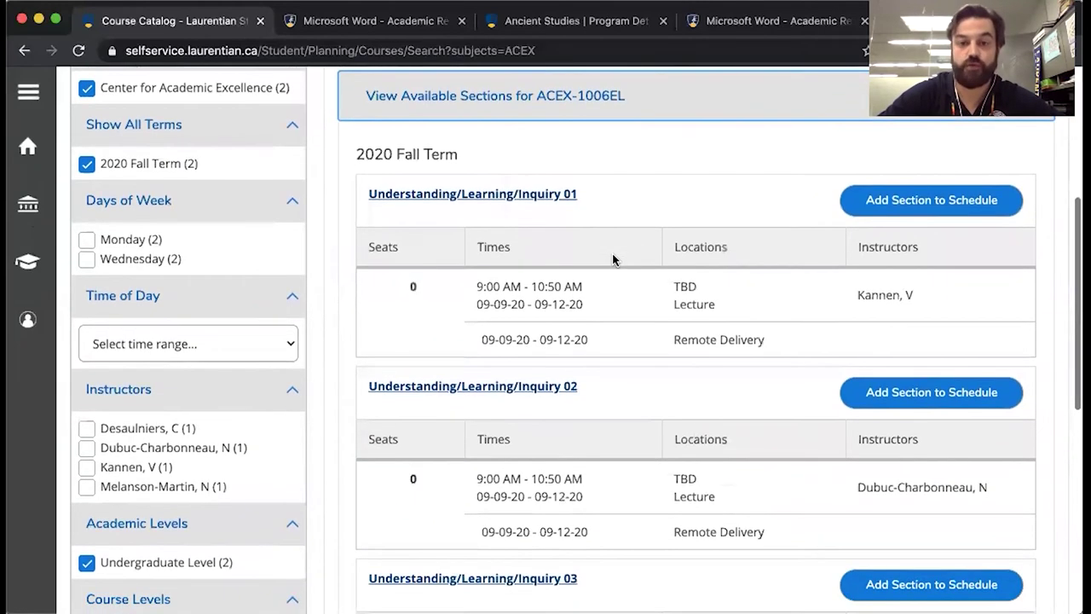
scroll(612, 256, "up", 5)
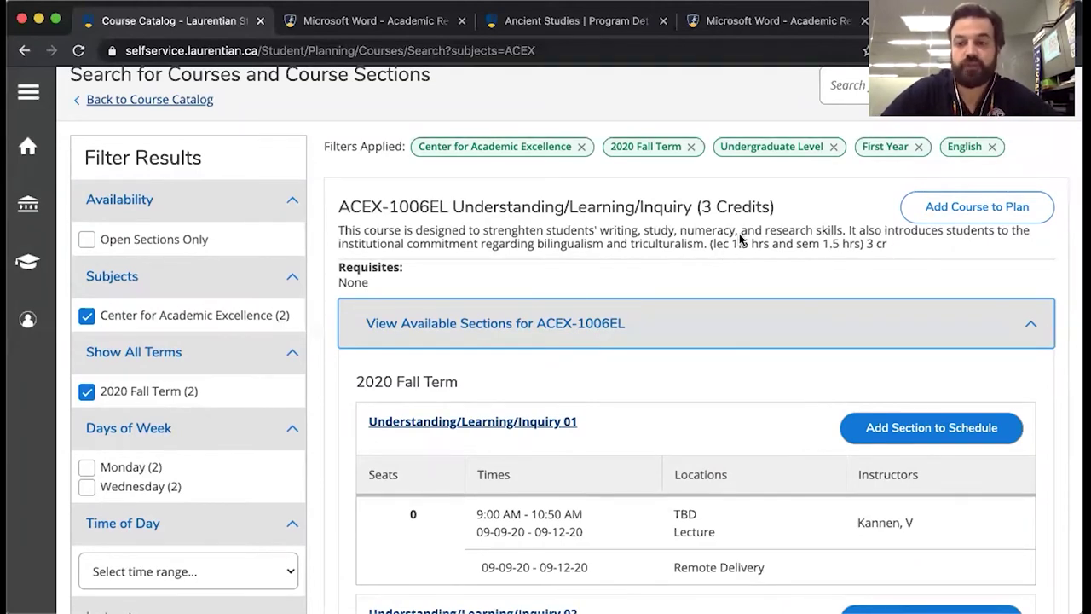
left_click(914, 218)
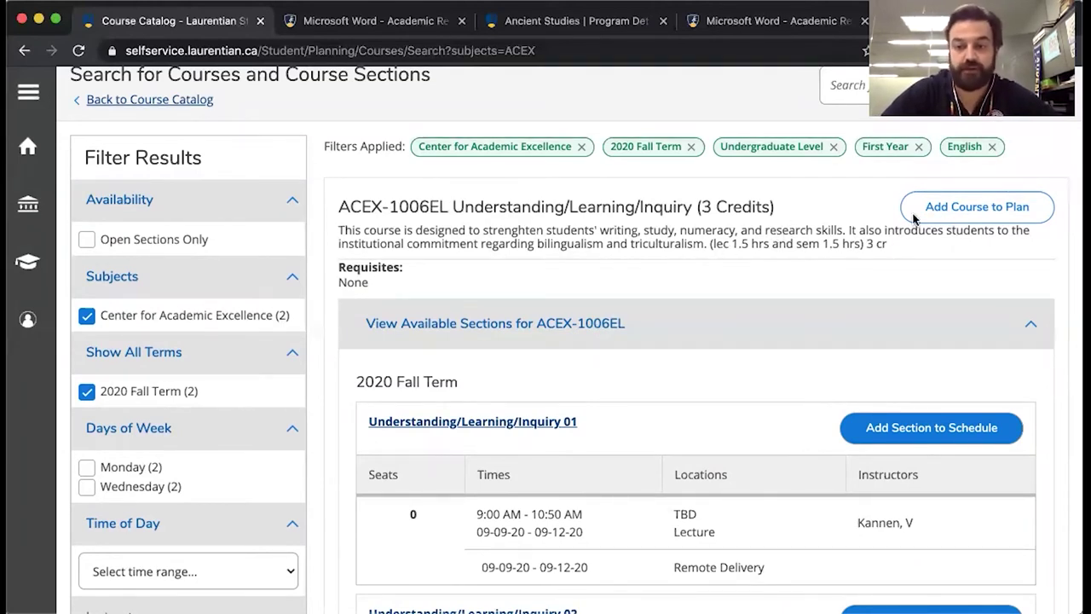
Collapse and reopen the available sections for ACEX-1006EL, and compare the seats and meeting times of sections 01, 02 and 03
left_click(938, 217)
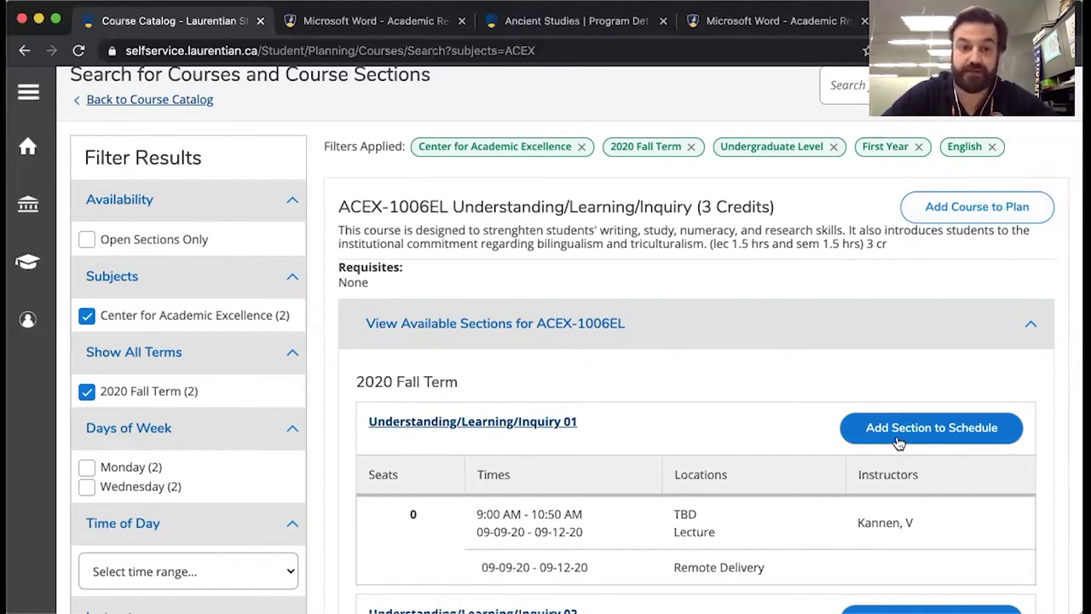
left_click(669, 319)
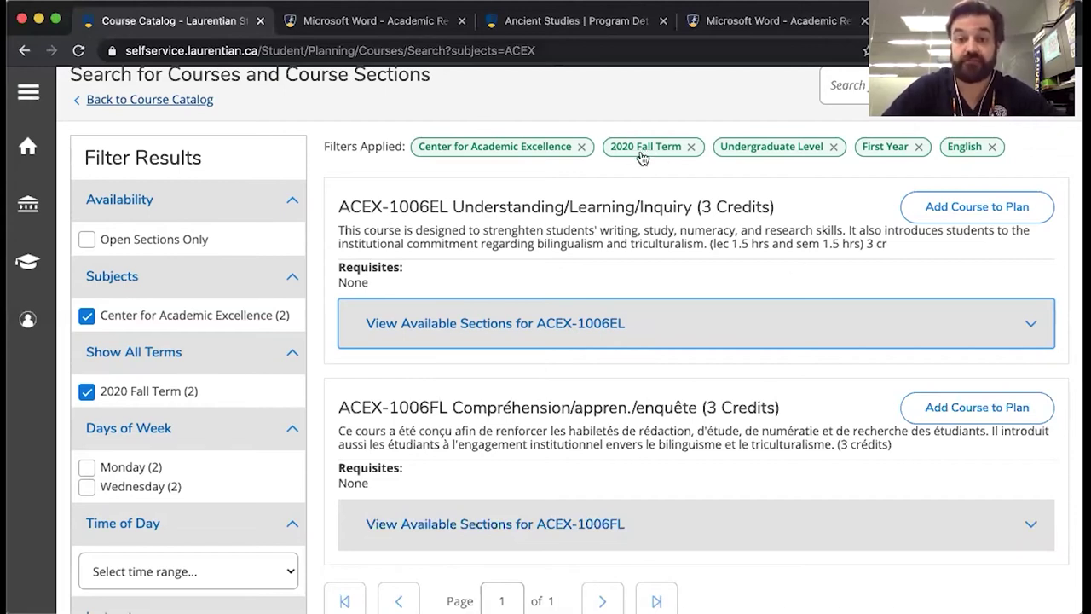
left_click(584, 321)
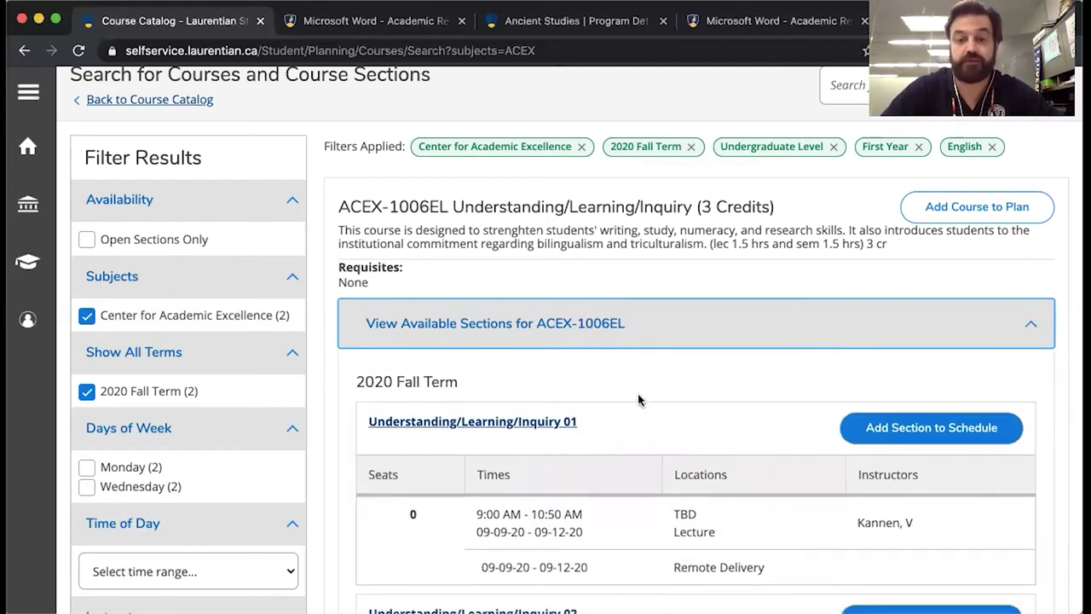
scroll(638, 395, "down", 5)
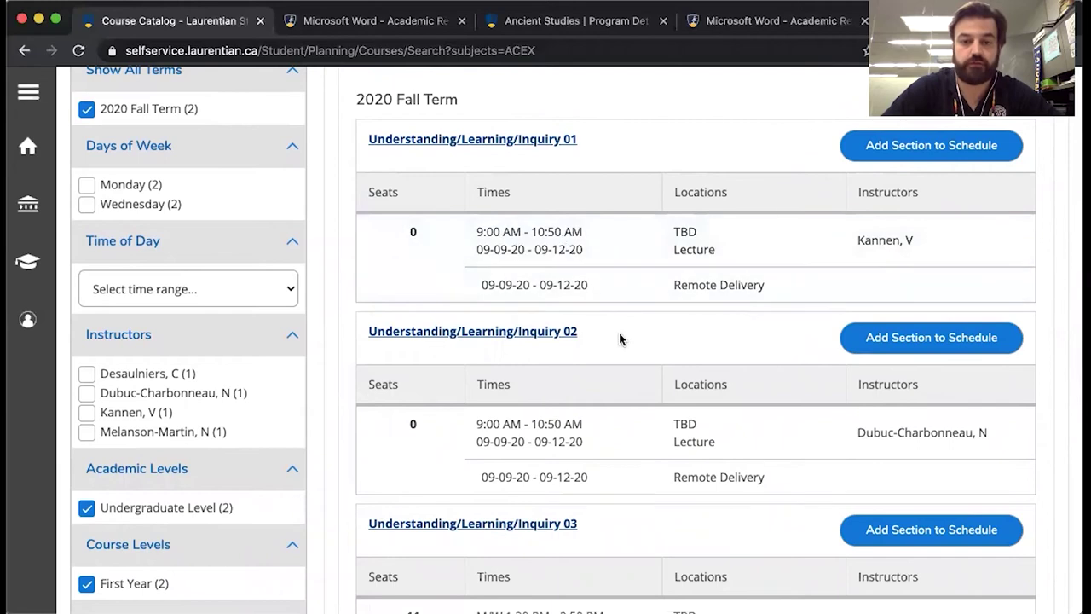
scroll(620, 339, "down", 1)
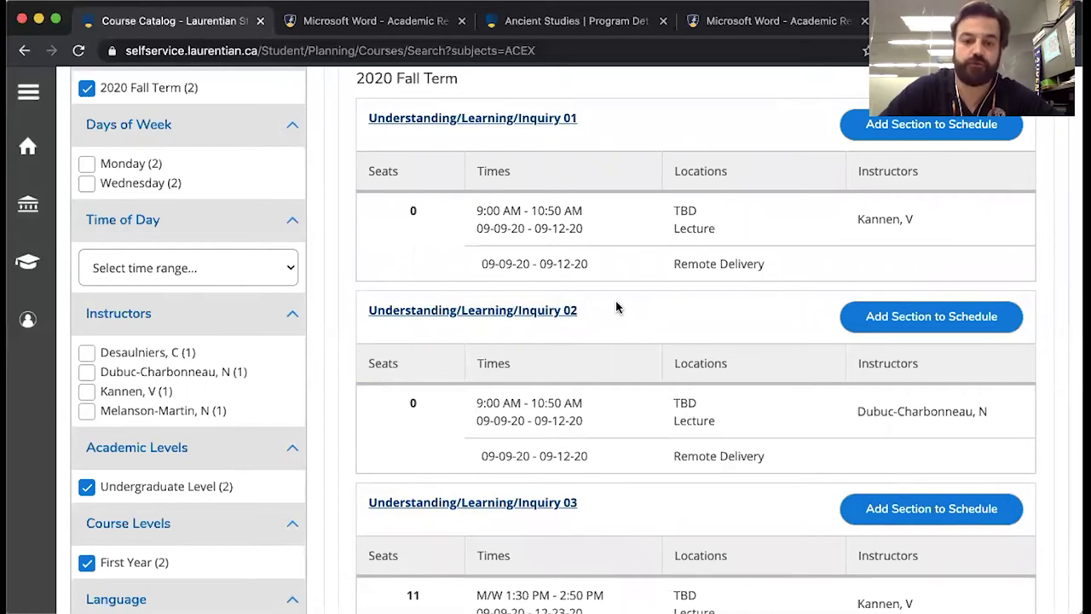
scroll(617, 308, "down", 3)
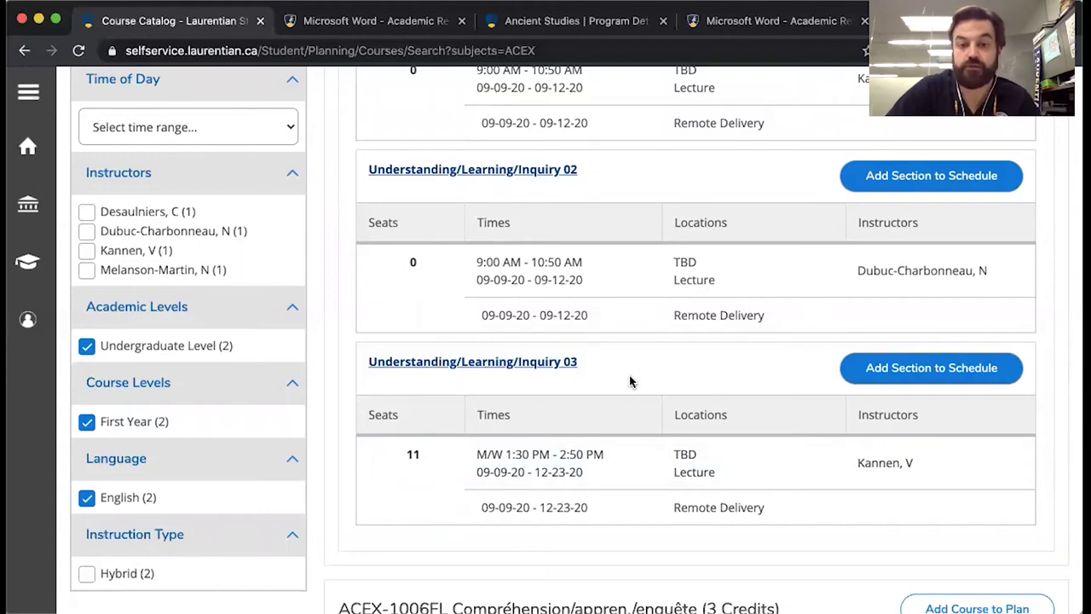
scroll(630, 382, "up", 2)
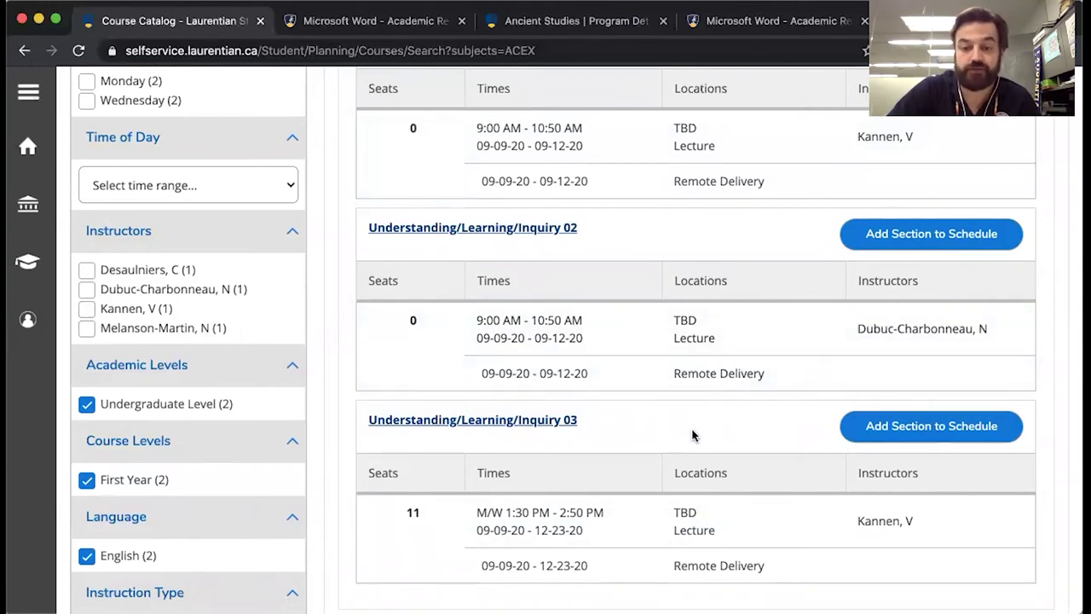
scroll(694, 433, "down", 2)
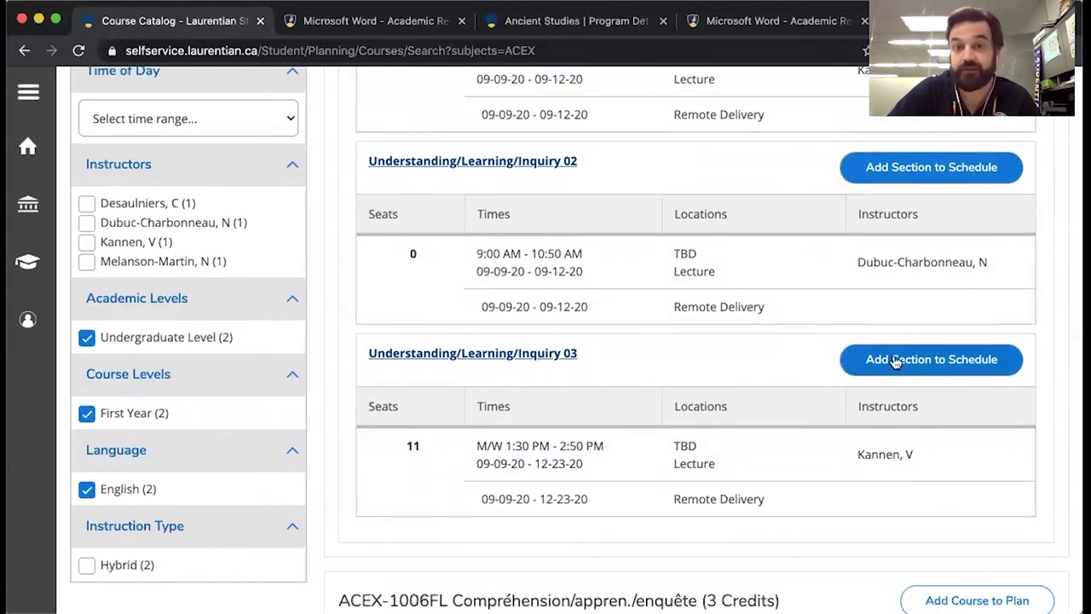
Open the section details for ACEX-1006EL-03 and review its meeting information, dates, available seats, credits, requisites and course description
left_click(894, 360)
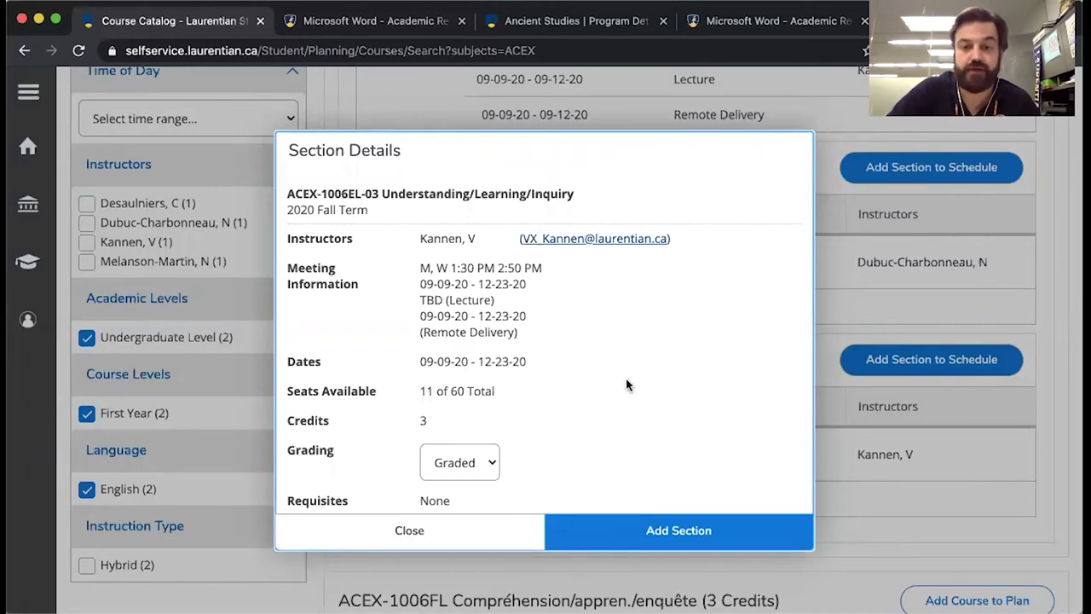
scroll(626, 380, "down", 3)
scroll(627, 385, "down", 2)
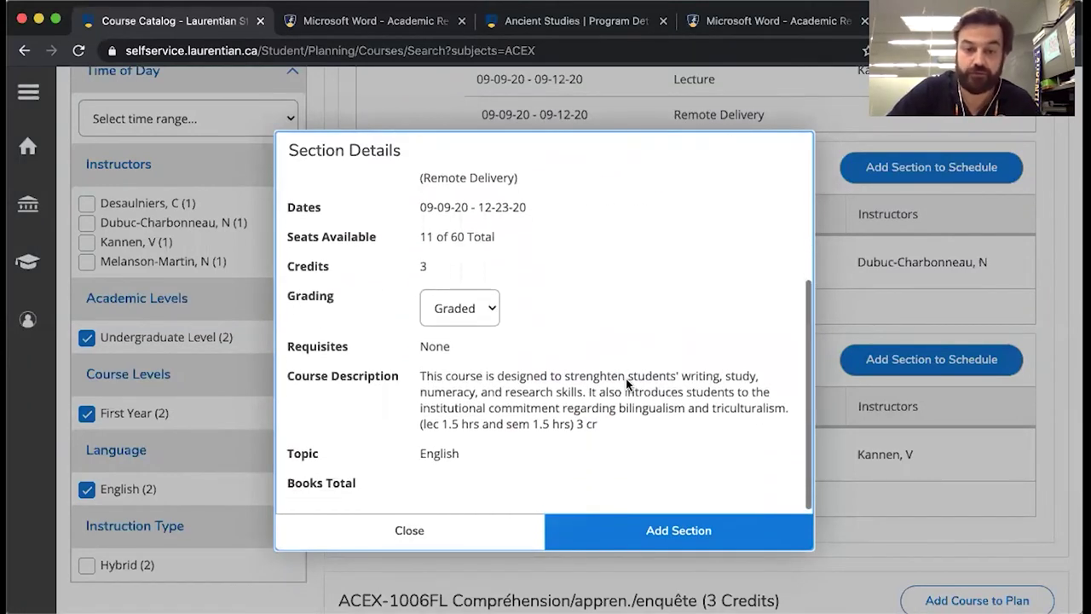
scroll(662, 343, "down", 2)
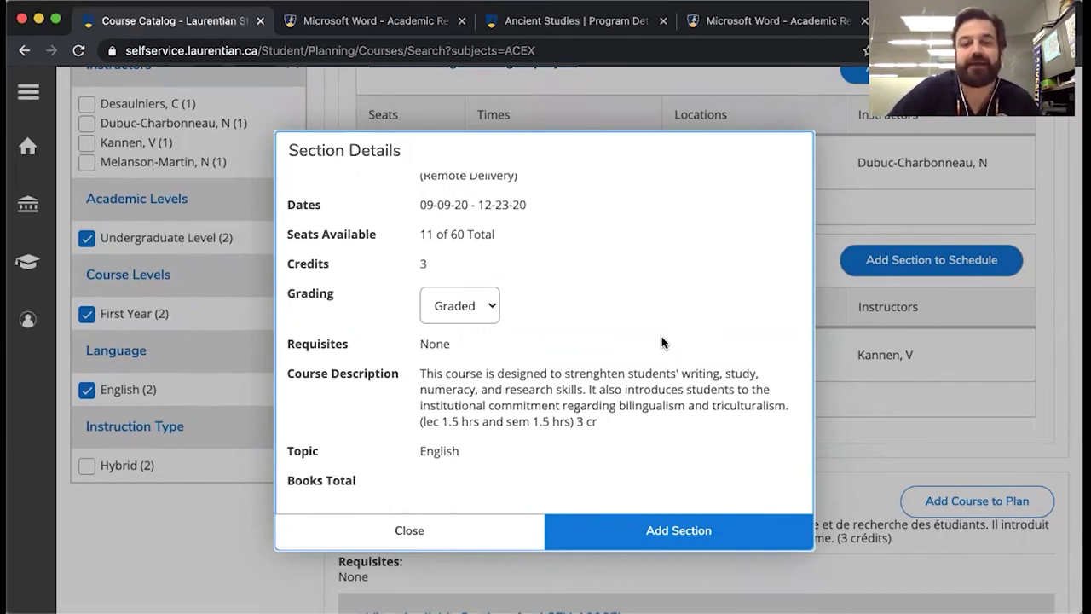
scroll(662, 343, "up", 1)
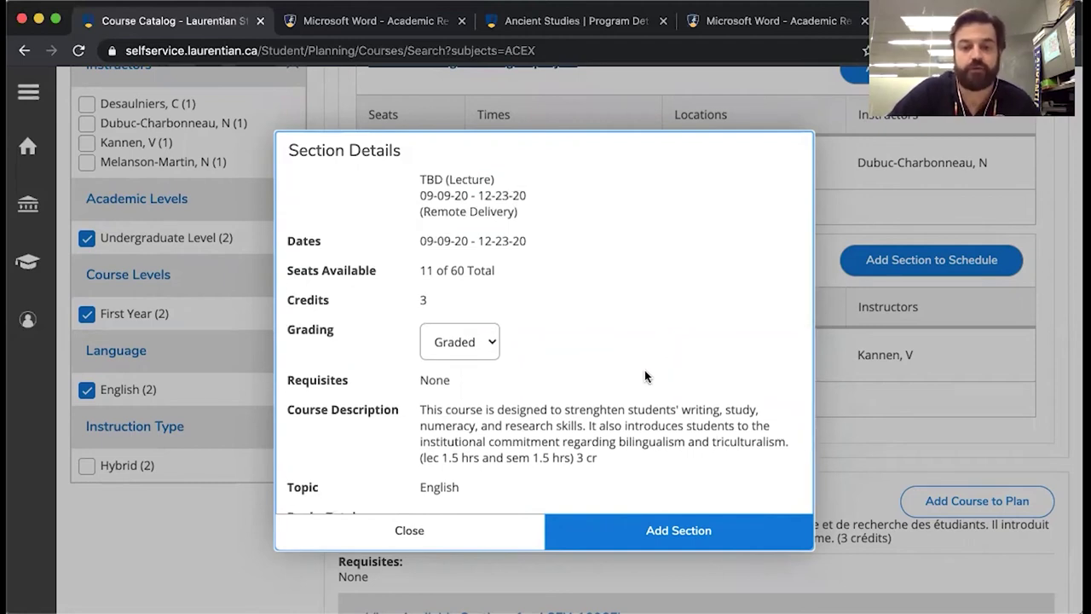
scroll(644, 370, "down", 1)
scroll(644, 370, "up", 3)
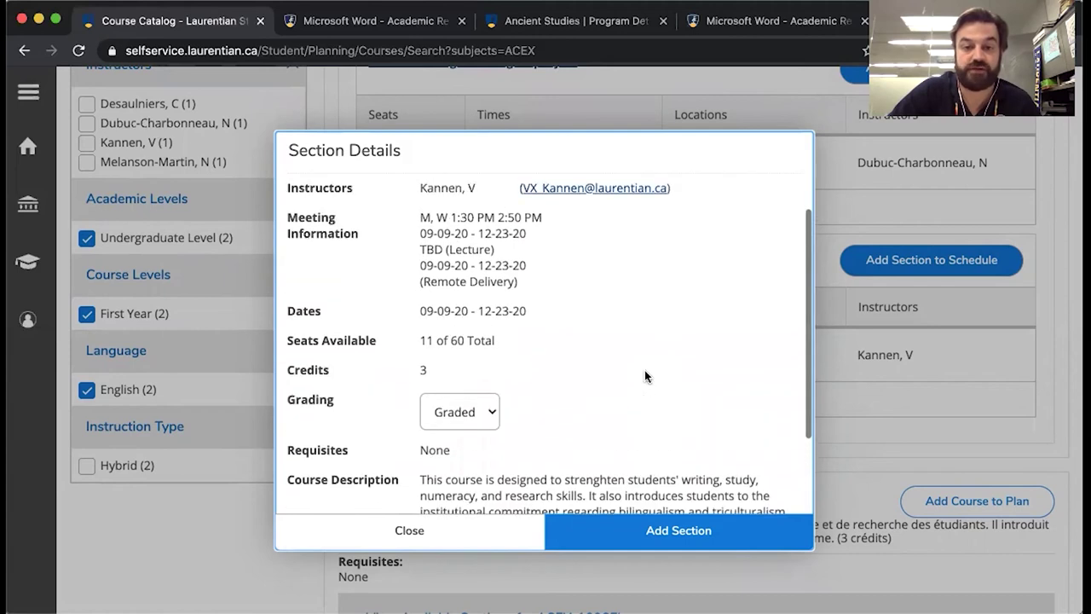
left_click_drag(343, 340, 490, 338)
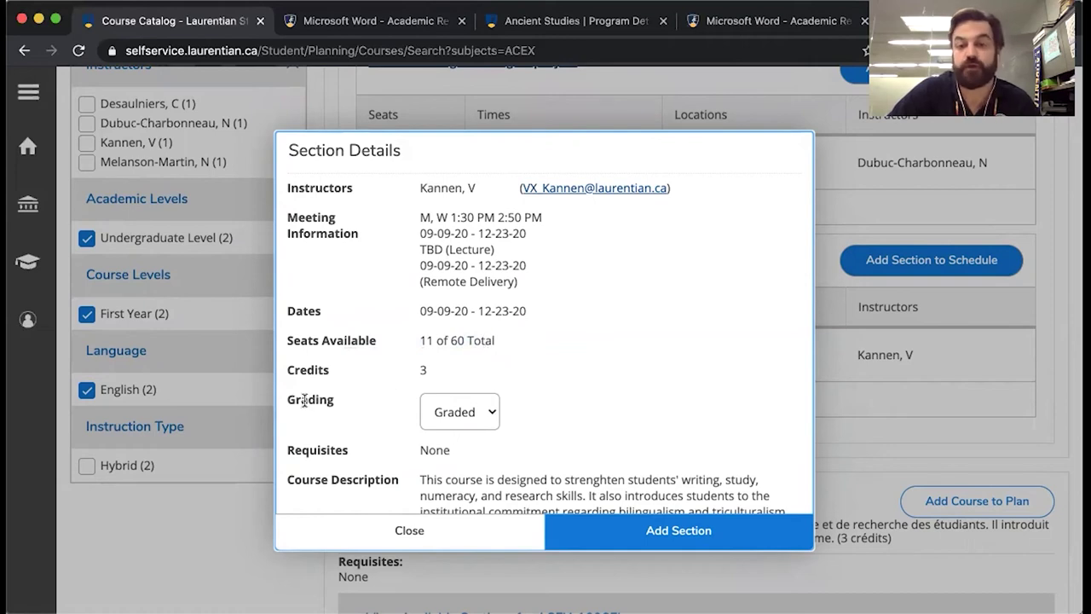
Keep the grading option as Graded and add section ACEX-1006EL-03 to the 2020 Fall Term schedule
left_click(457, 413)
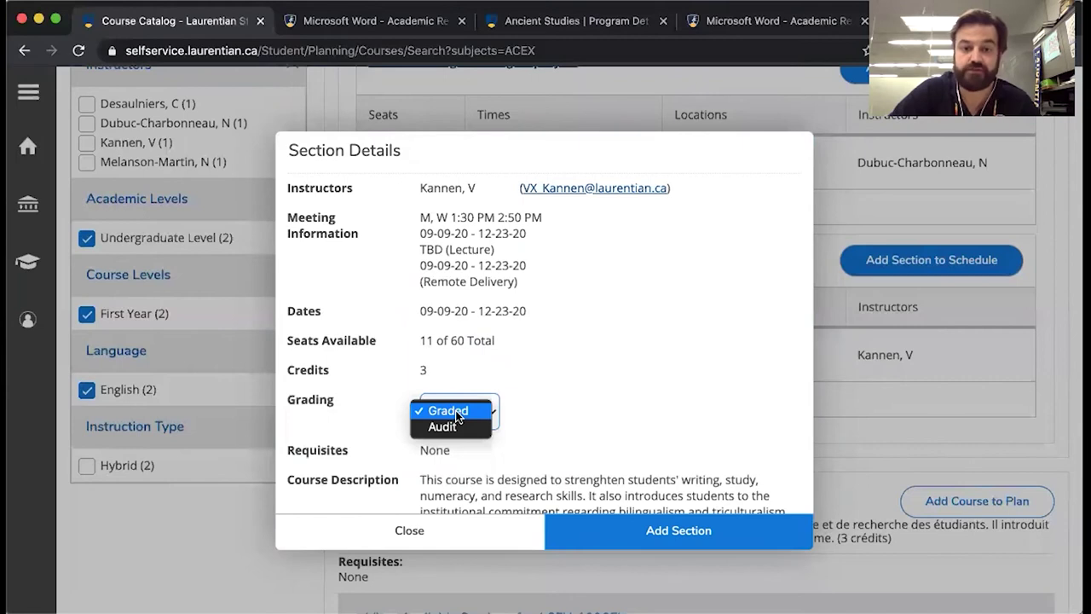
left_click(455, 410)
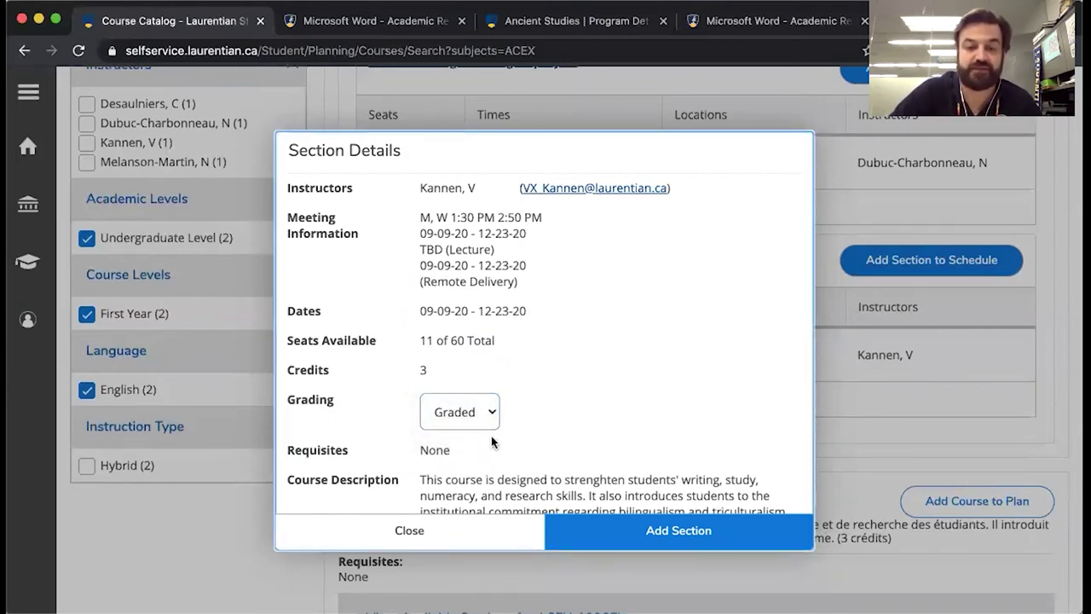
scroll(634, 438, "down", 3)
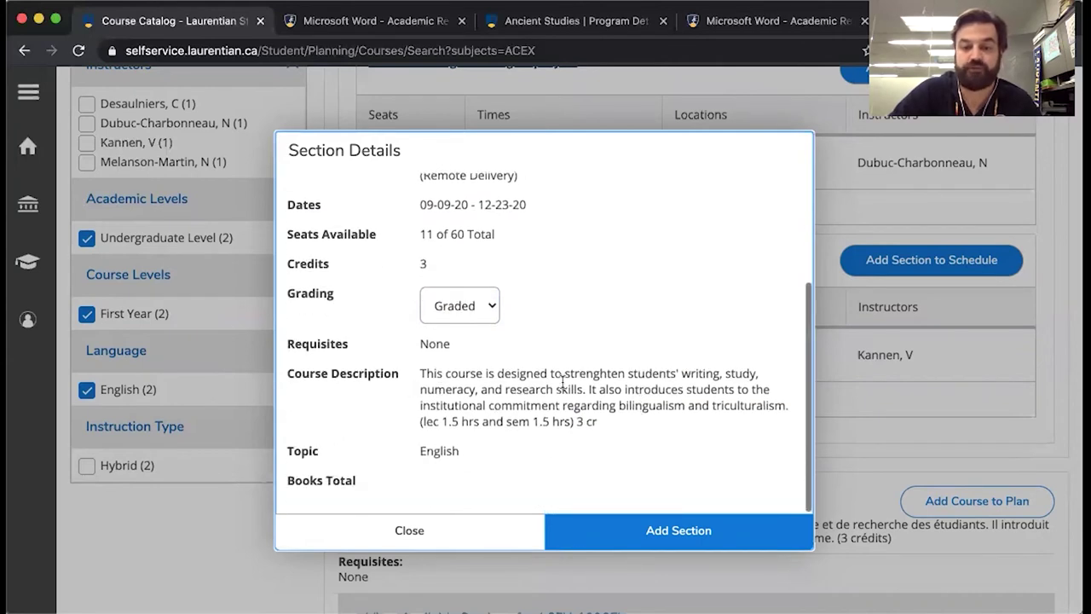
left_click(654, 530)
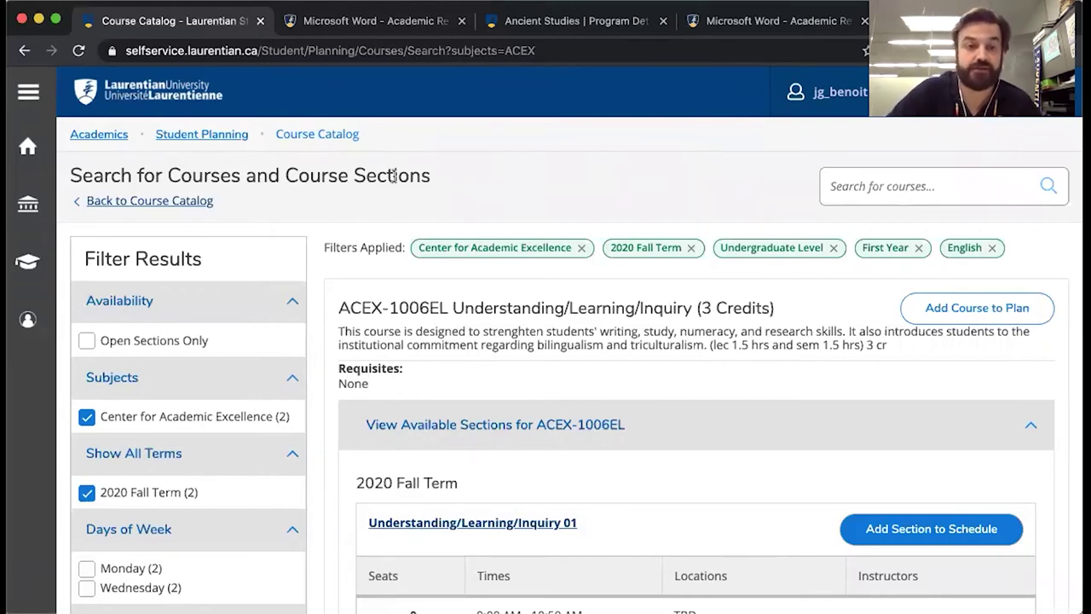
Open My Progress and examine the Indigenous Studies requirements and the planned credits in the total credits bar
left_click(227, 136)
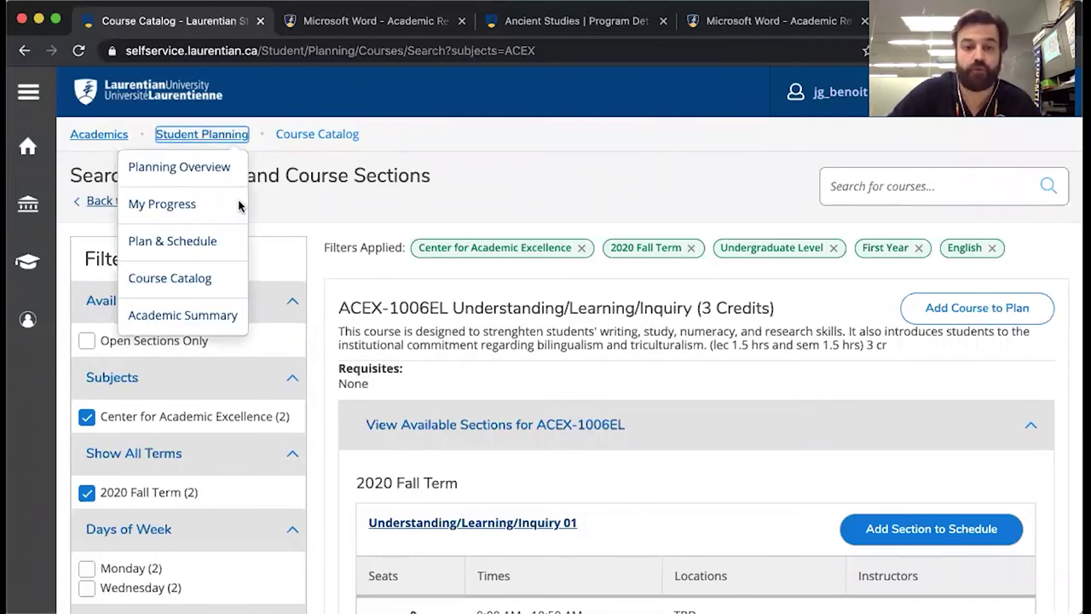
left_click(177, 209)
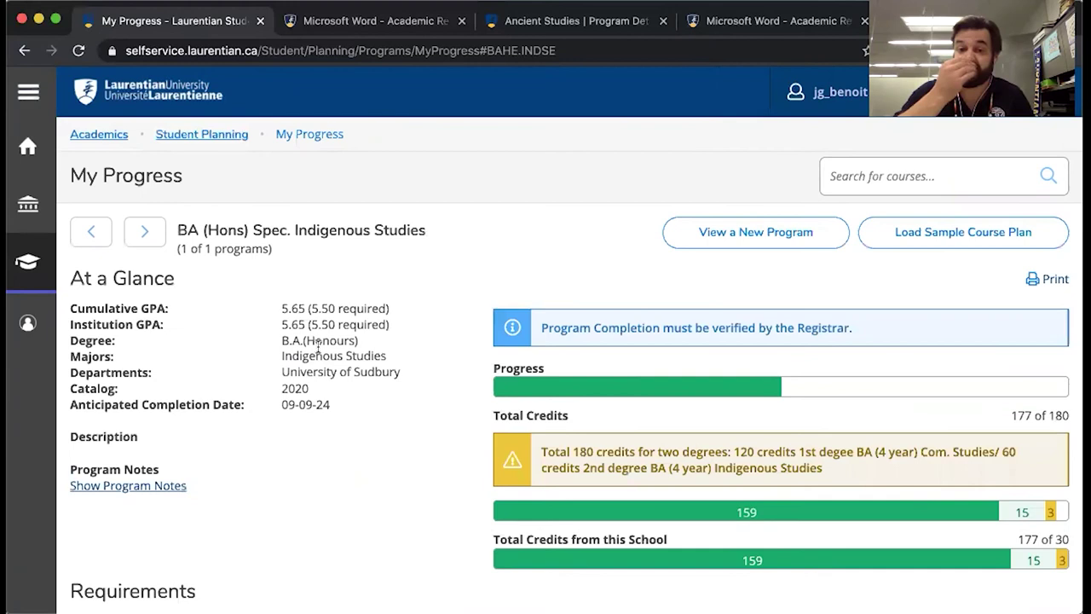
scroll(422, 445, "down", 4)
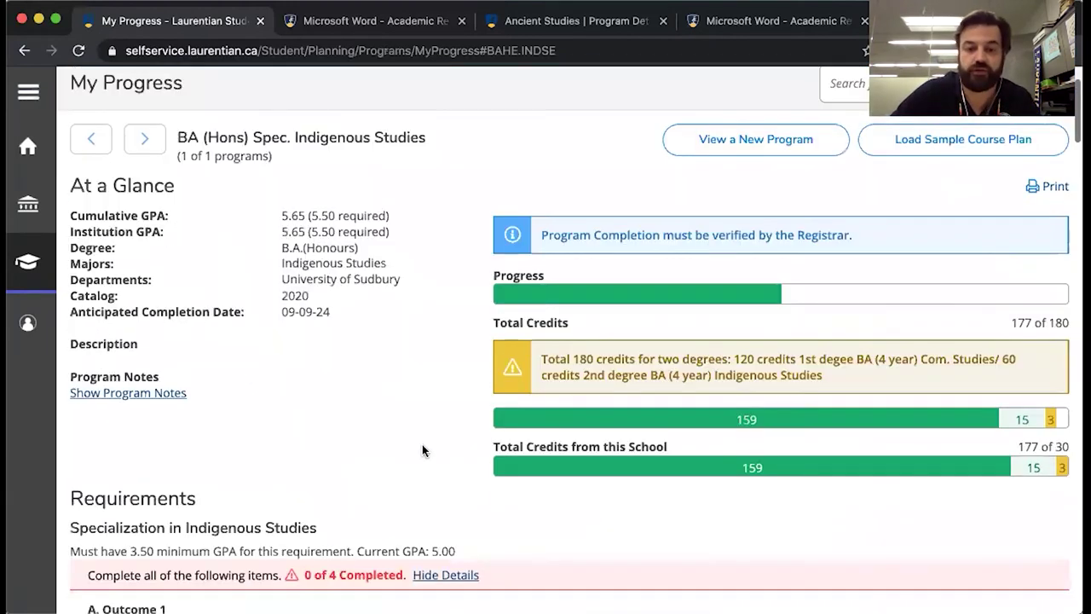
scroll(577, 483, "down", 2)
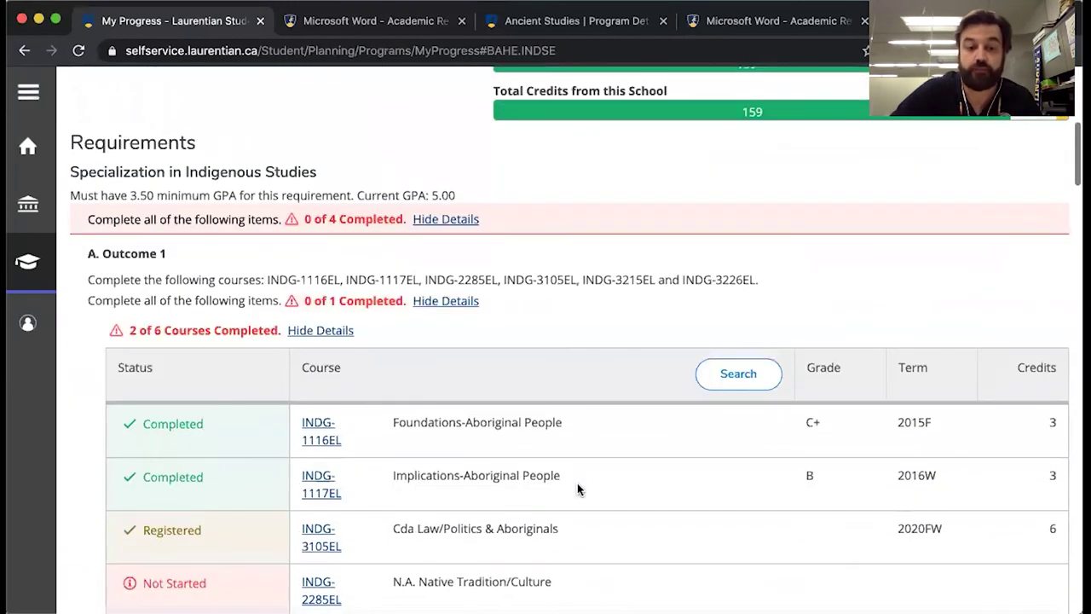
scroll(613, 539, "down", 3)
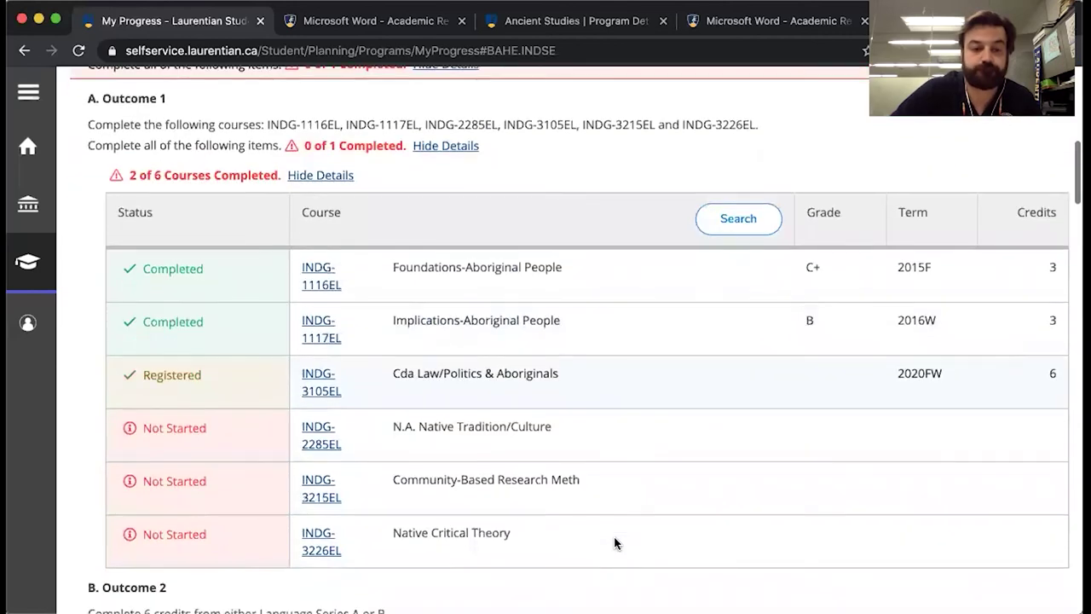
scroll(616, 543, "down", 18)
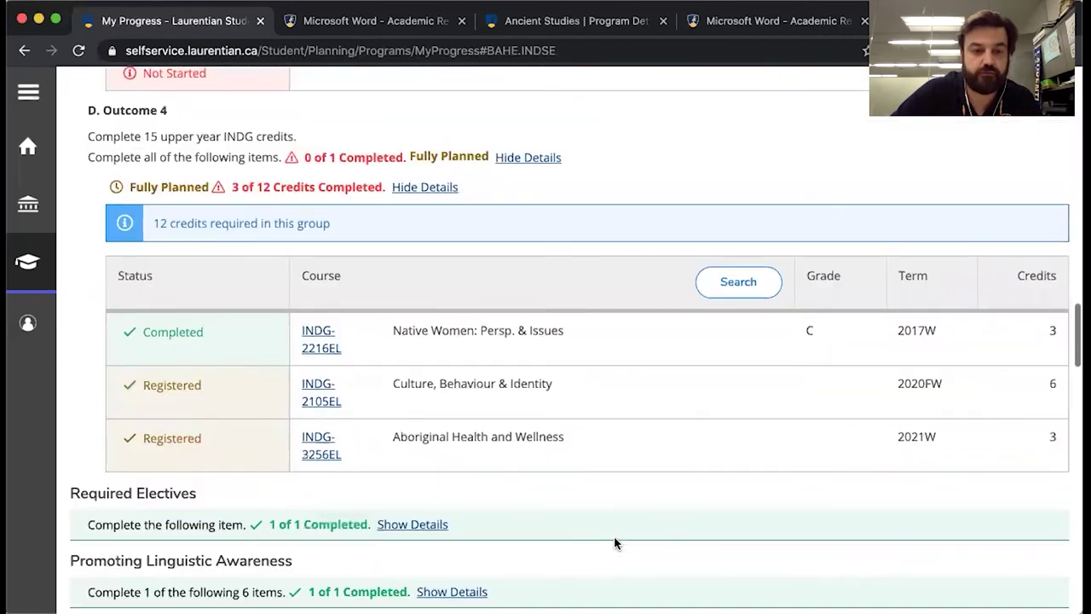
scroll(615, 543, "down", 5)
scroll(616, 543, "up", 20)
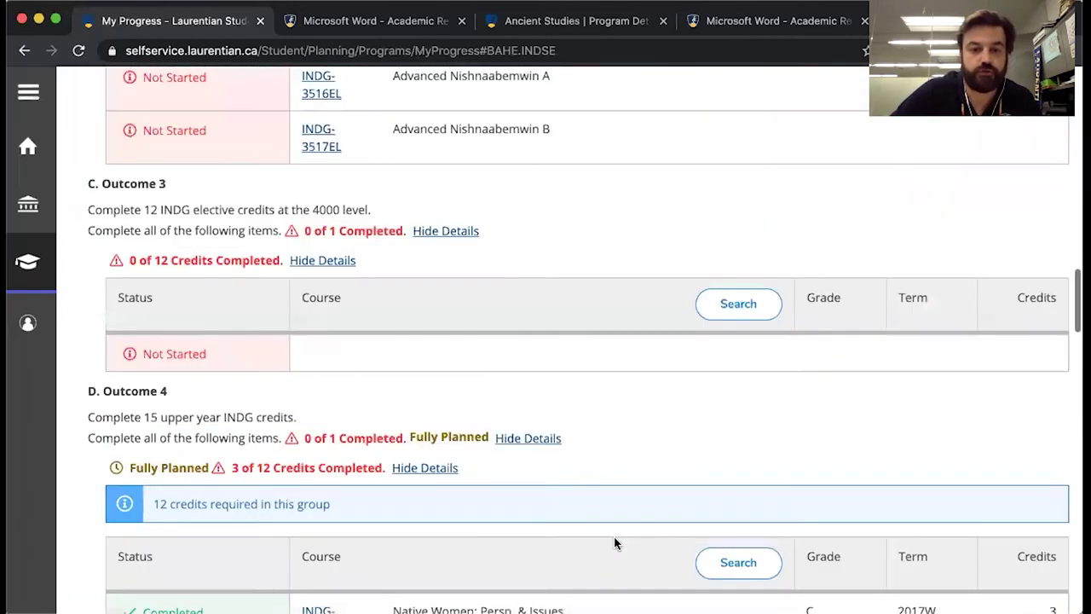
scroll(614, 541, "down", 4)
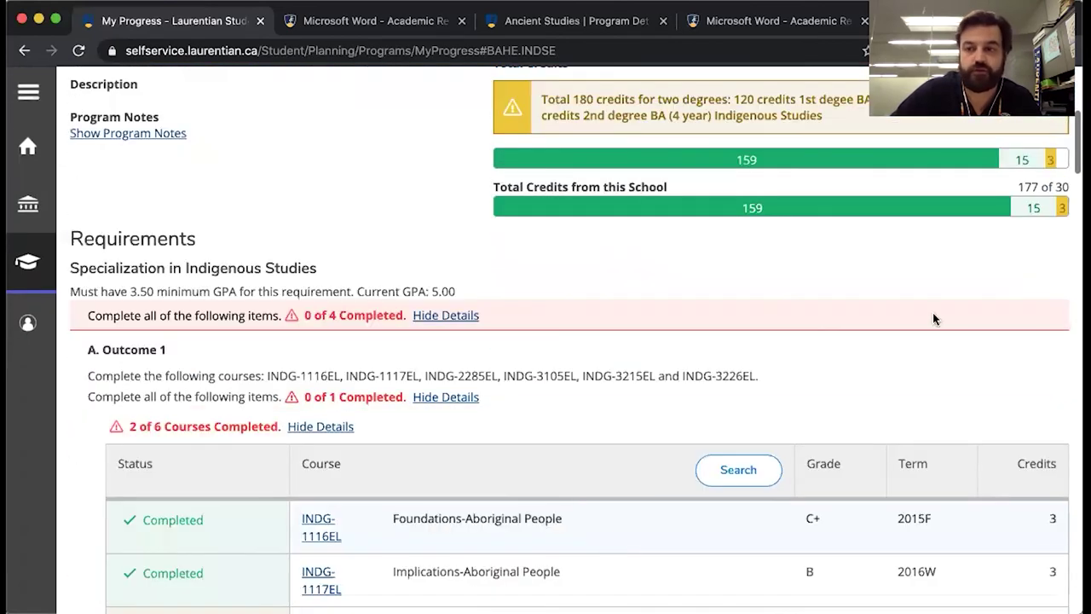
mouse_move(1051, 159)
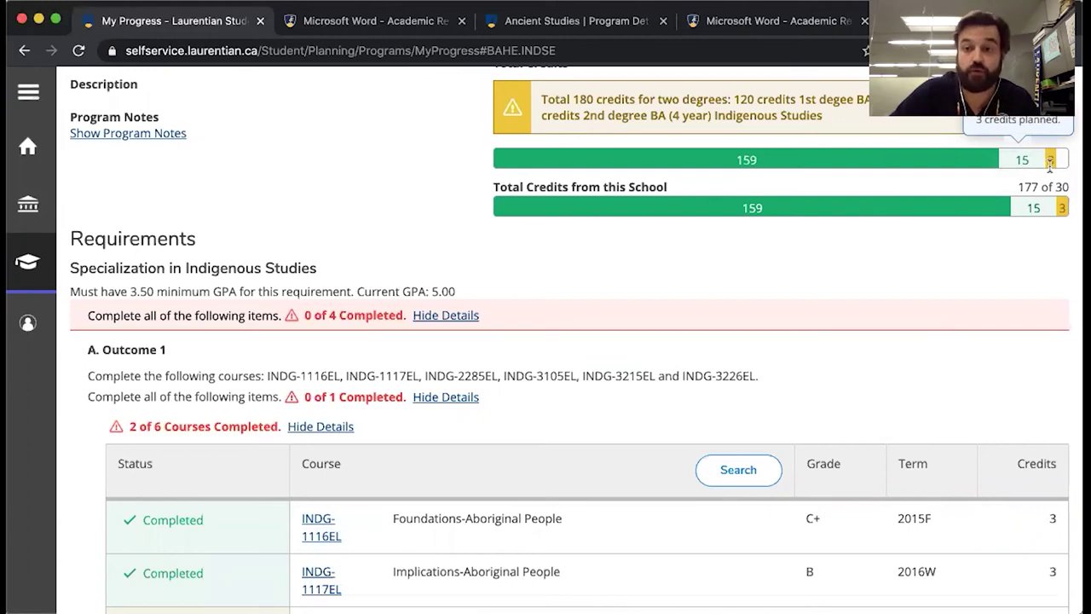
scroll(768, 306, "up", 5)
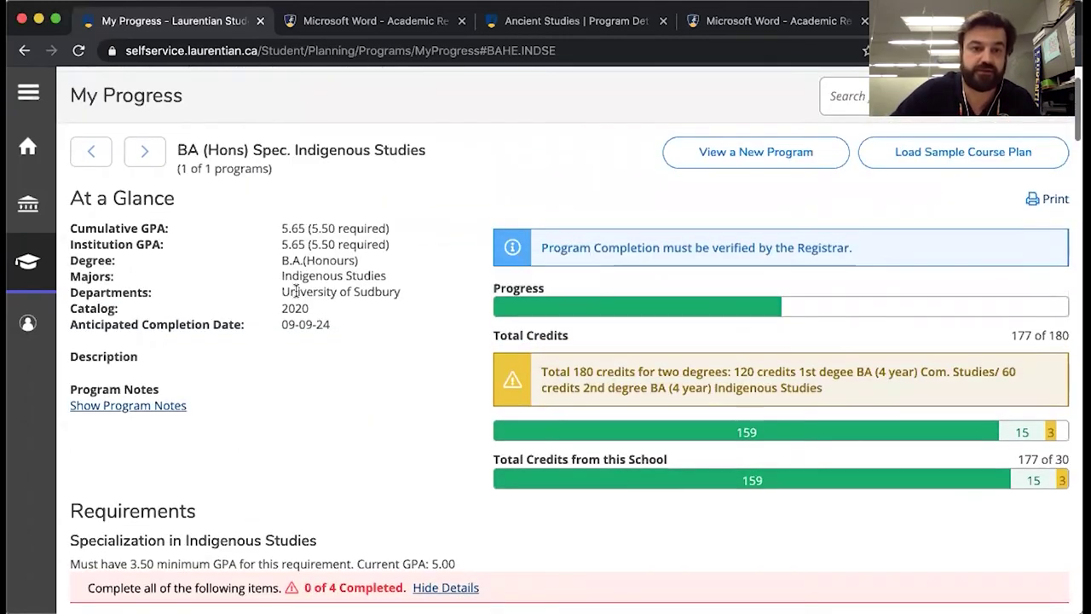
Open Plan & Schedule in Student Planning and dismiss the background survey without answering it
left_click(231, 139)
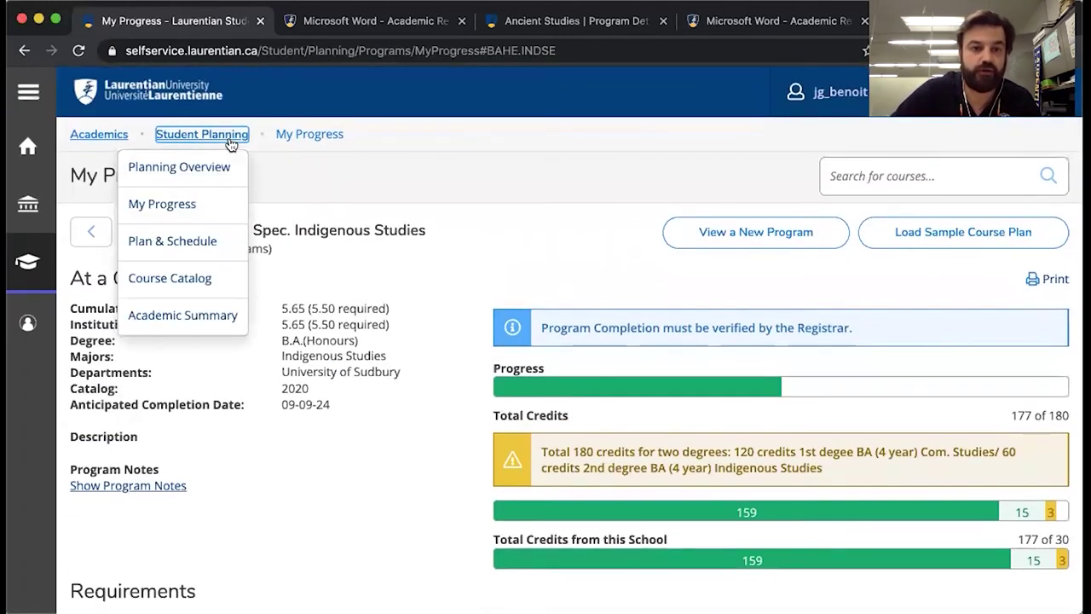
left_click(206, 244)
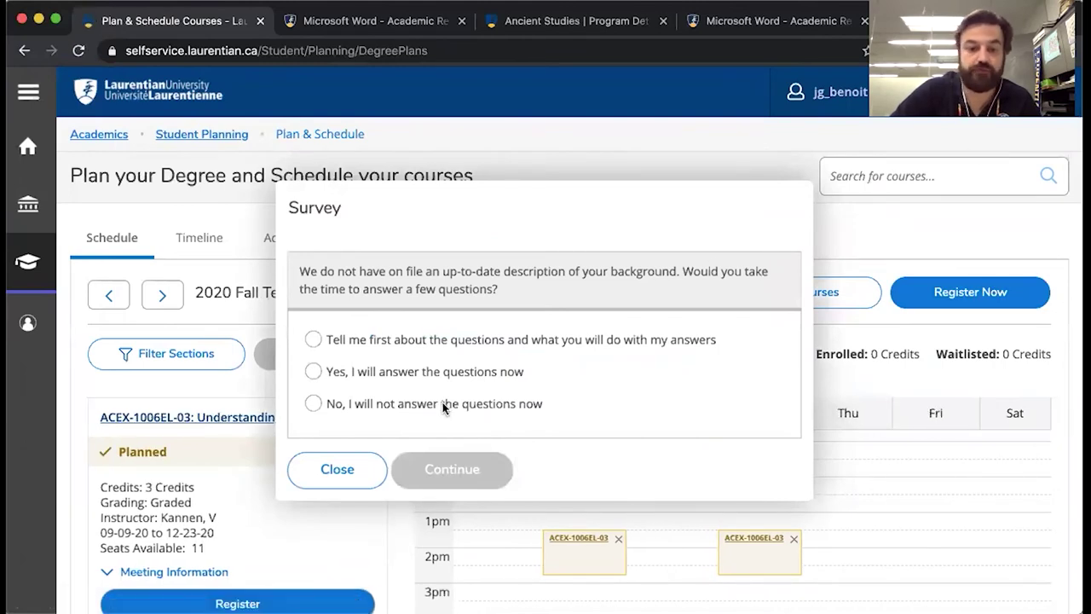
left_click(338, 470)
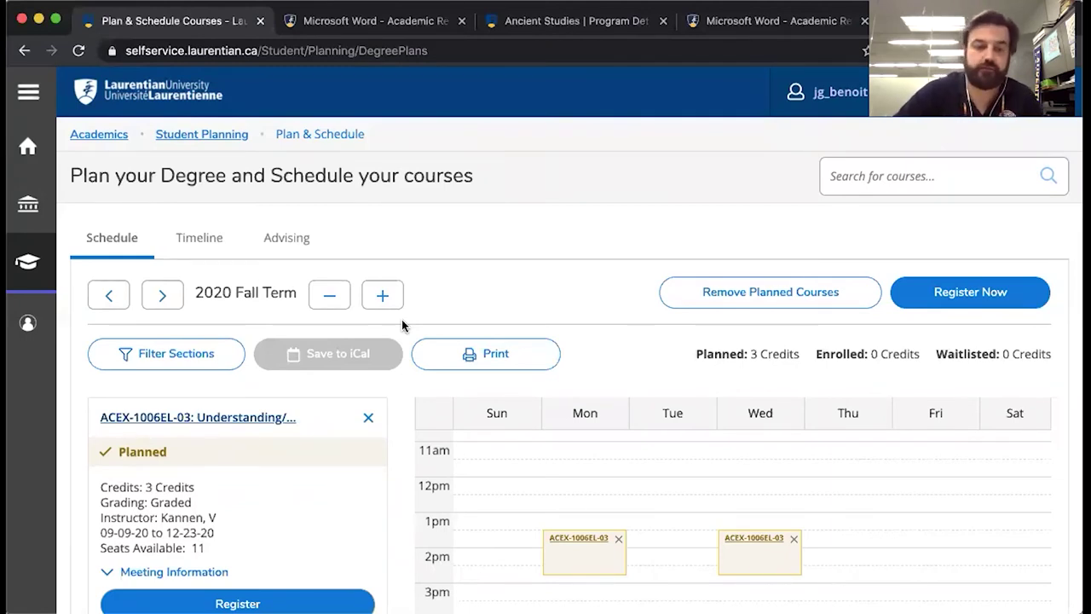
Review the planned ACEX-1006EL-03 section on the 2020 Fall Term schedule and expand its meeting information
scroll(405, 412, "down", 1)
scroll(405, 411, "down", 4)
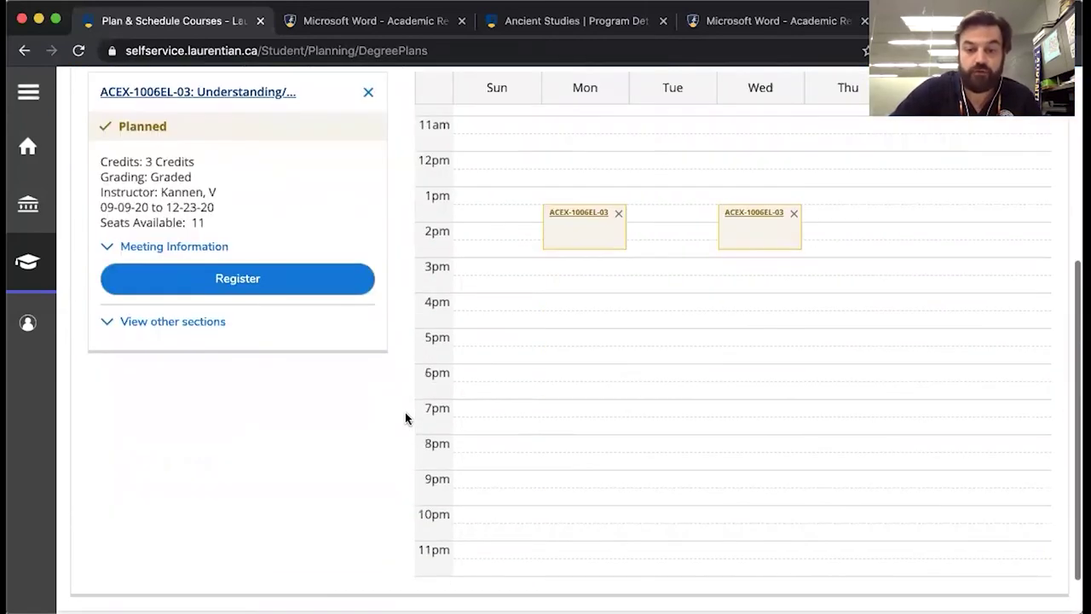
scroll(404, 412, "up", 2)
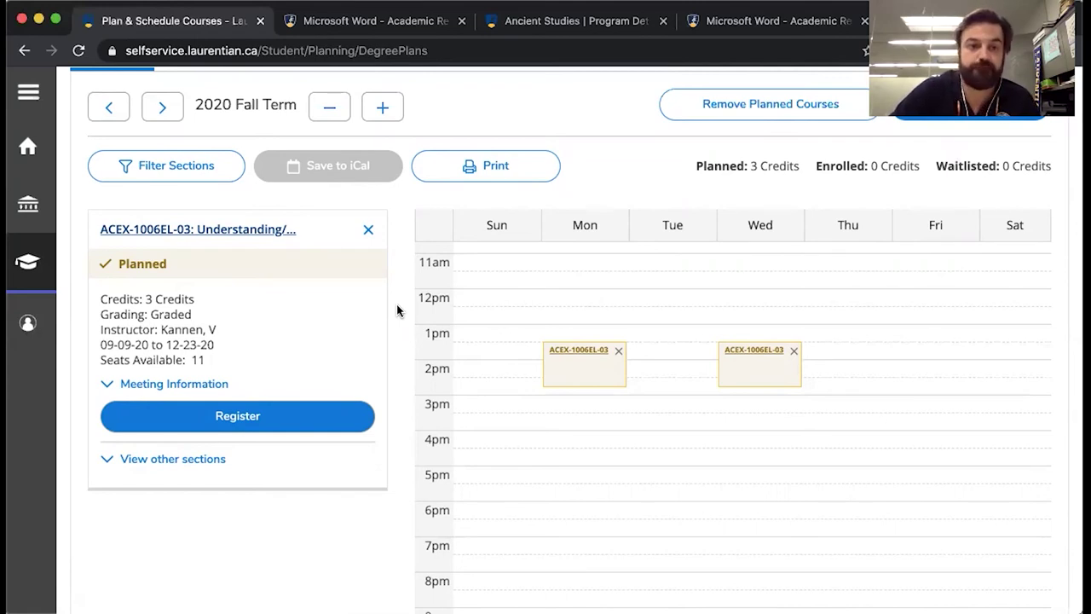
scroll(396, 310, "down", 1)
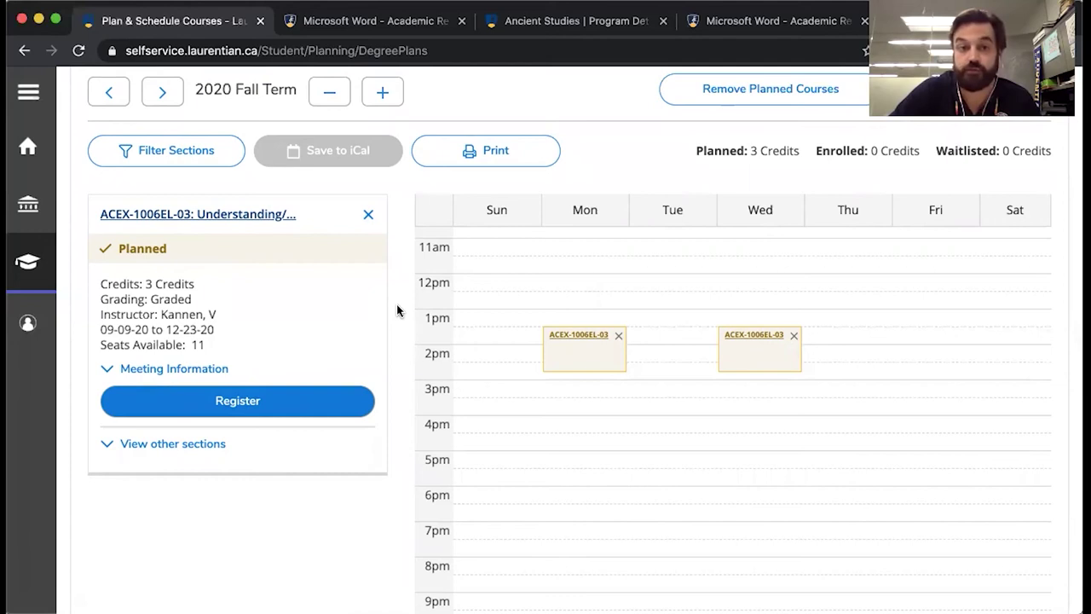
left_click(191, 369)
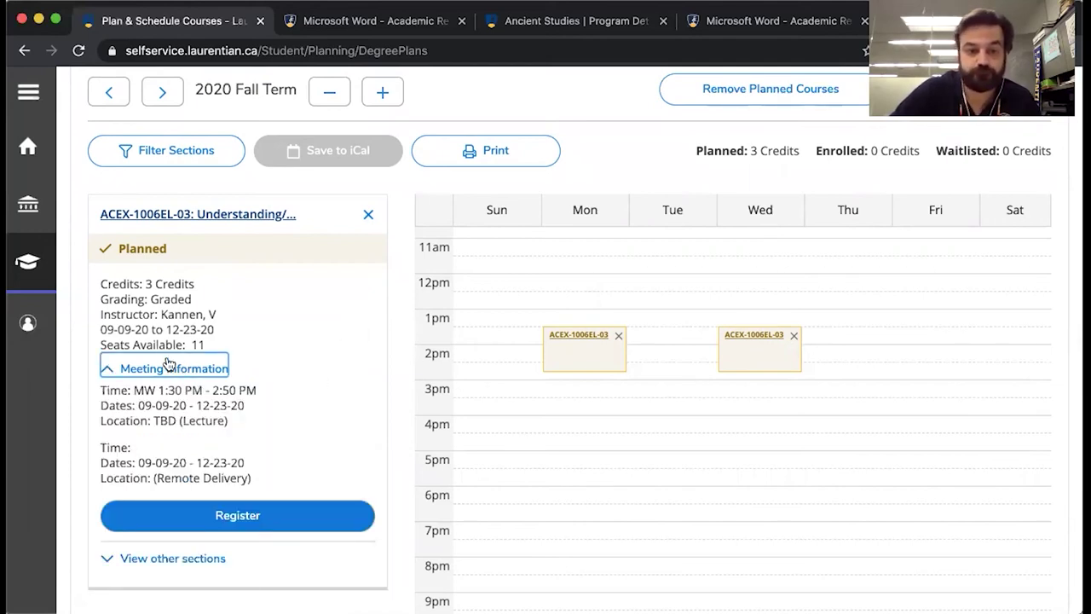
Register for the planned ACEX-1006EL-03 section in the 2020 Fall Term and check the planned and enrolled credits
left_click_drag(105, 478, 253, 480)
left_click(270, 480)
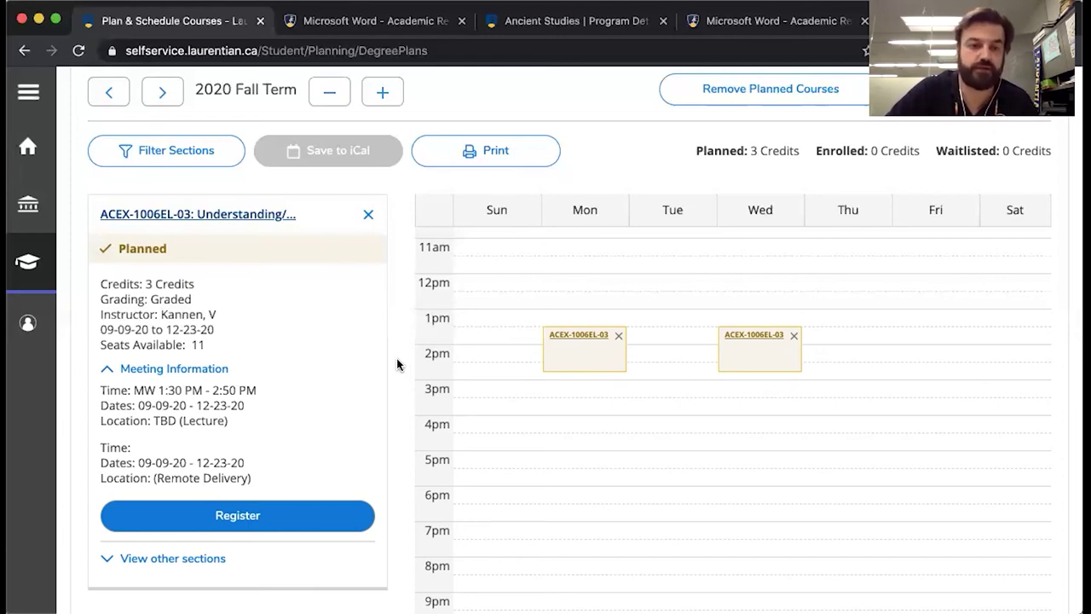
left_click(264, 525)
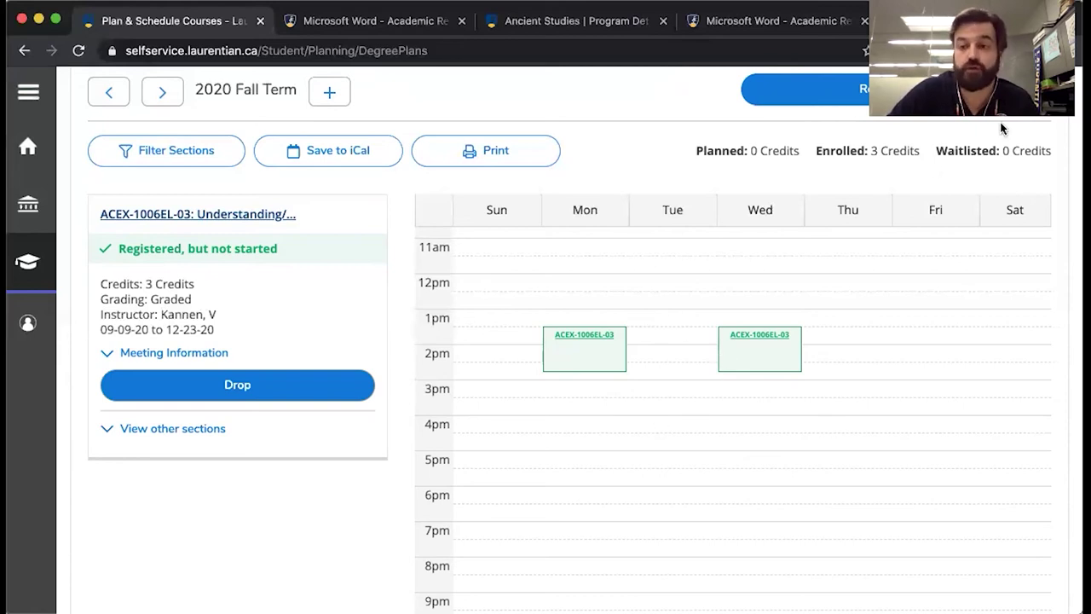
left_click_drag(698, 151, 920, 154)
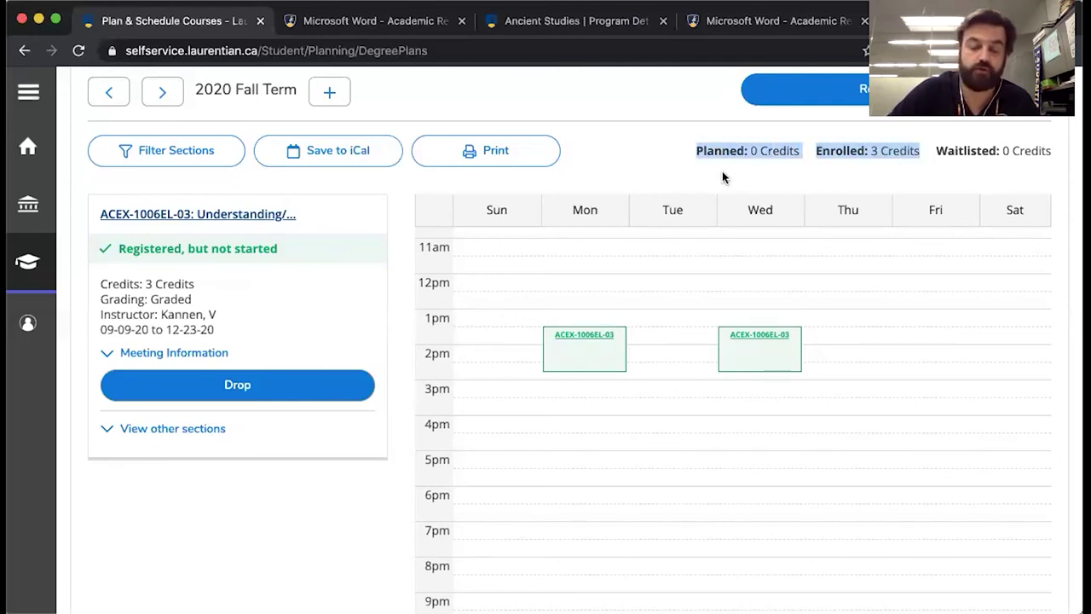
left_click(744, 151)
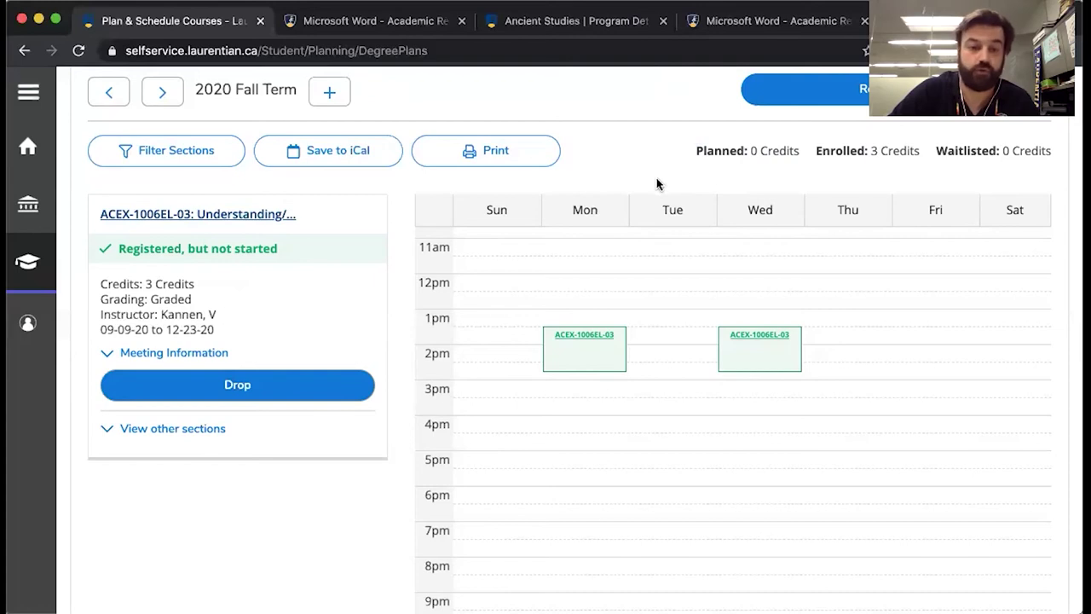
Drop the registered ACEX-1006EL-03 section from the 2020 Fall Term and register for it again
left_click(316, 385)
left_click(572, 427)
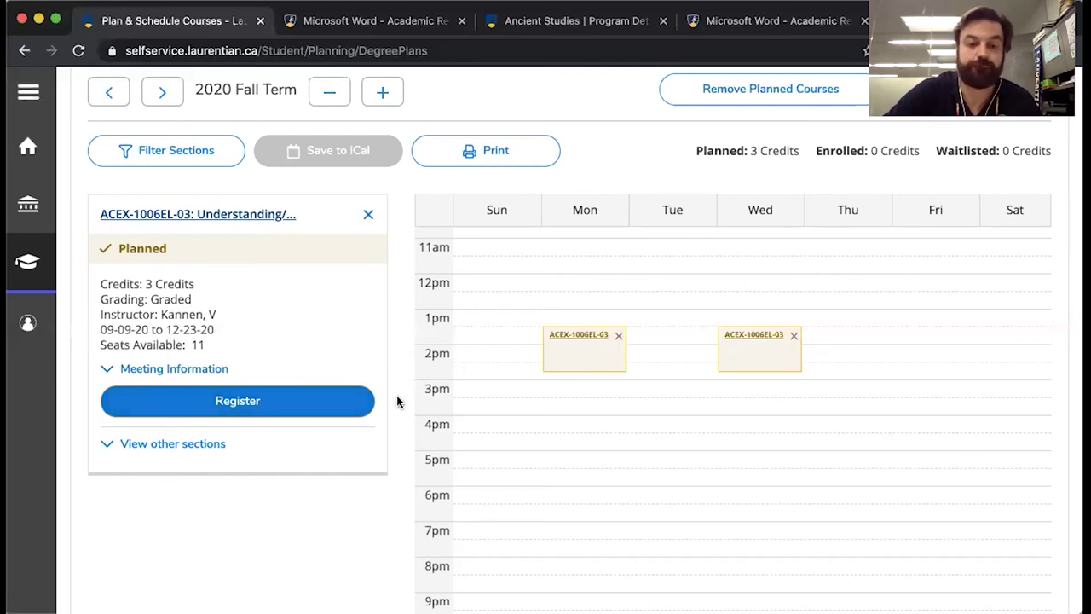
left_click(316, 412)
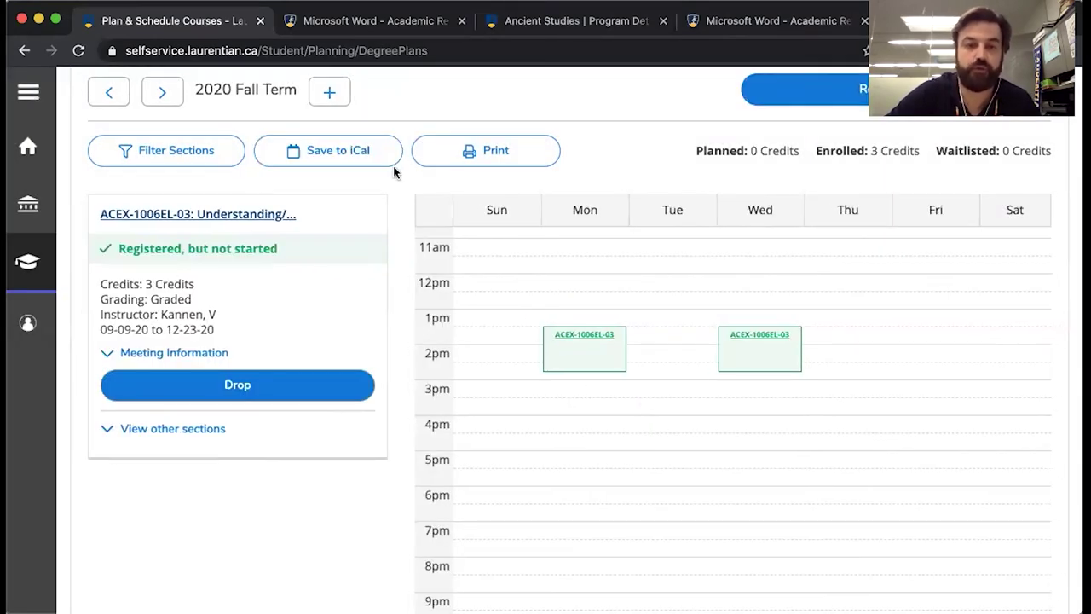
Review the 2020 Fall Winter Term schedule, including the INDG-2105EL-01 meeting information and the sections with no meeting time
left_click(162, 92)
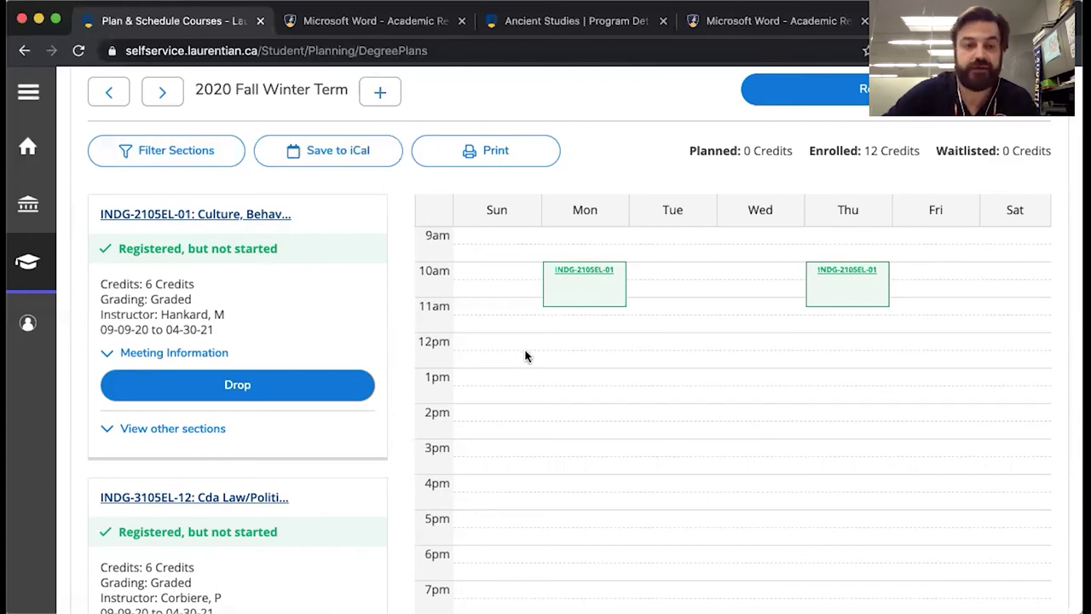
left_click(226, 354)
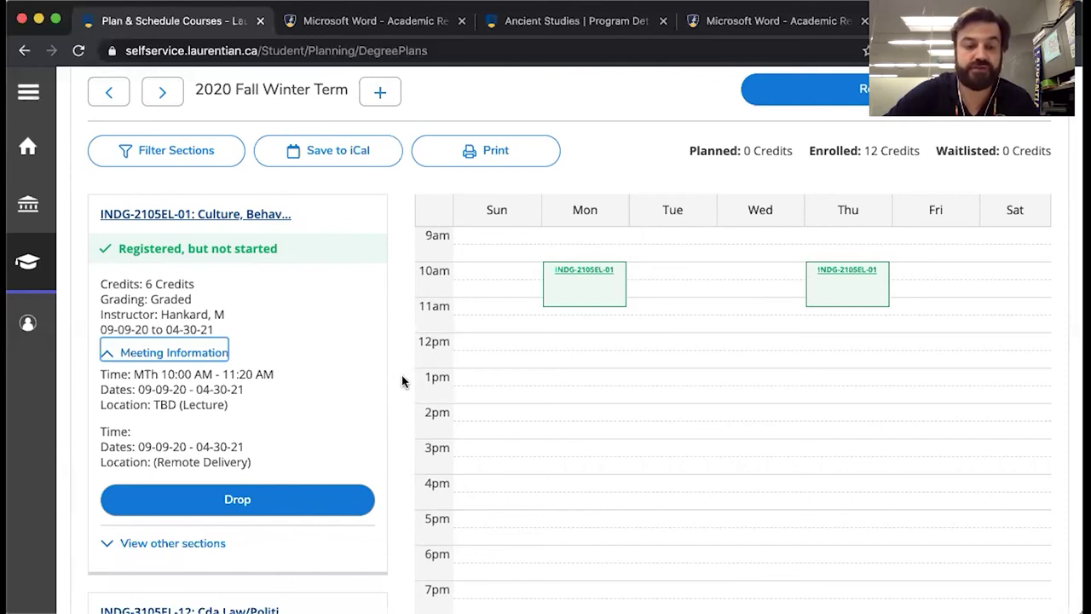
scroll(402, 381, "down", 5)
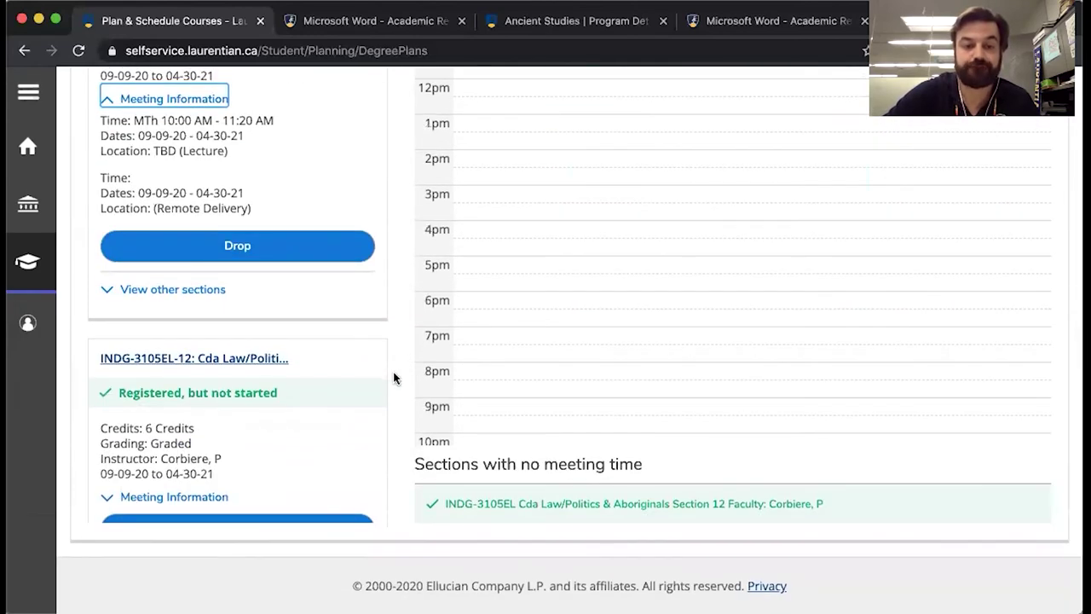
scroll(339, 452, "down", 2)
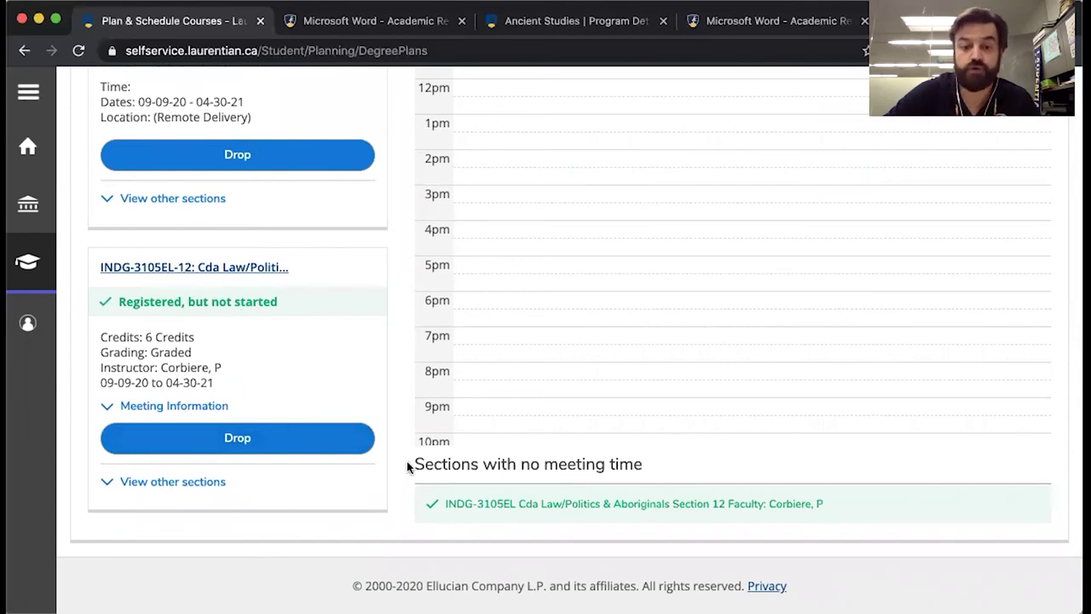
left_click_drag(407, 467, 646, 464)
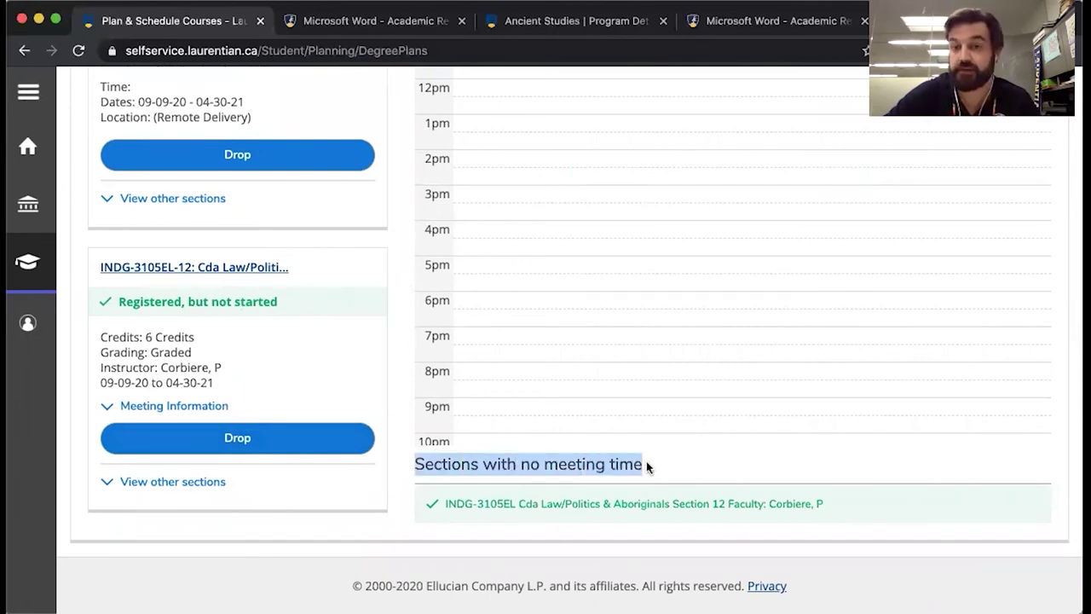
left_click(646, 465)
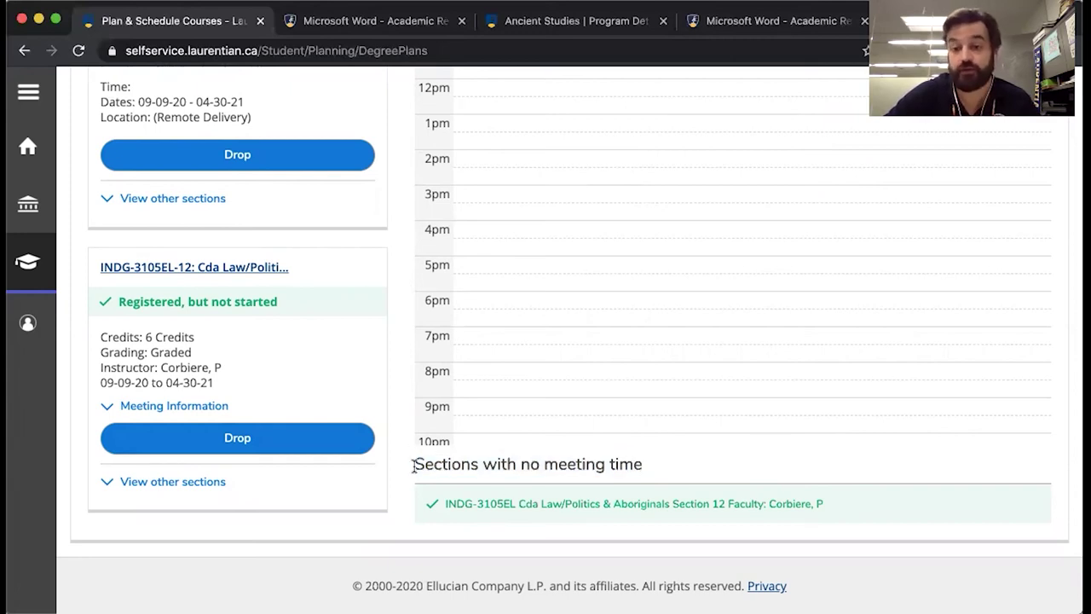
left_click_drag(412, 466, 653, 480)
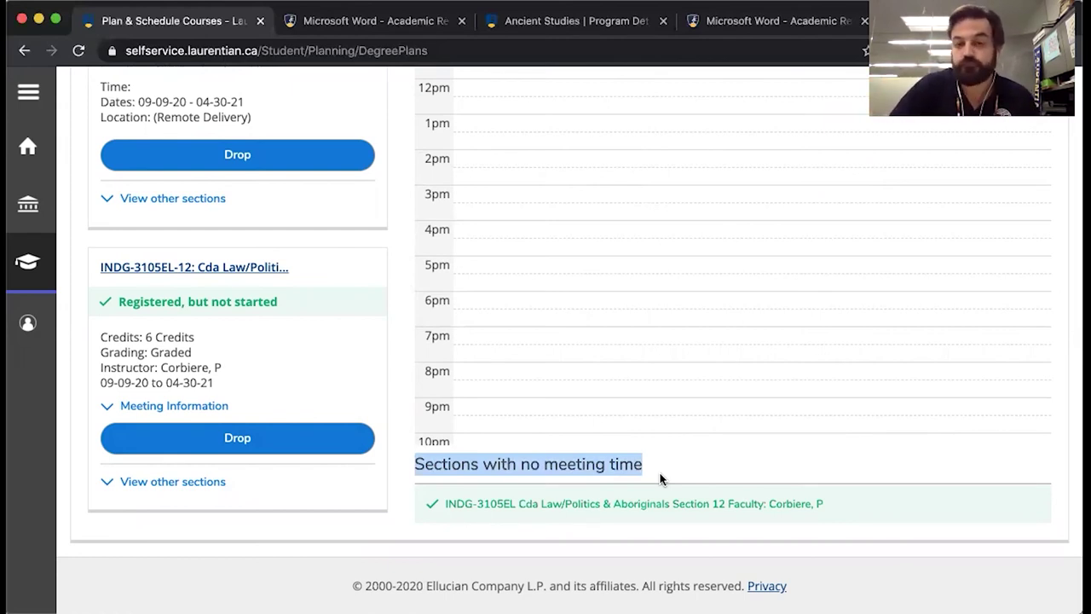
left_click(562, 467)
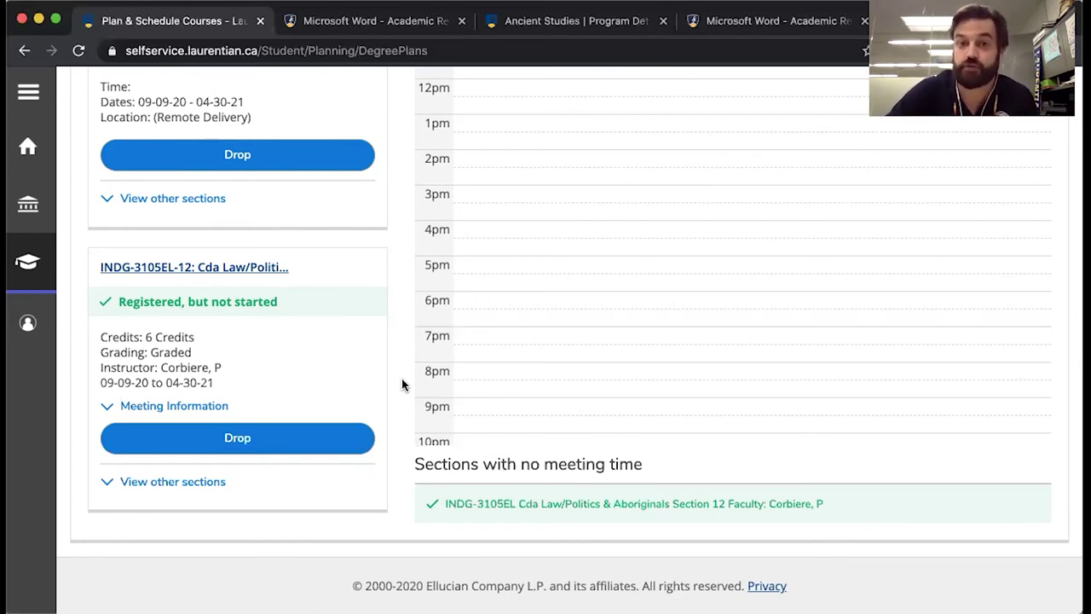
Review the 2021 Winter Term schedule, including the INDG-3256EL-12 meeting information and the sections with no meeting time
scroll(403, 384, "up", 2)
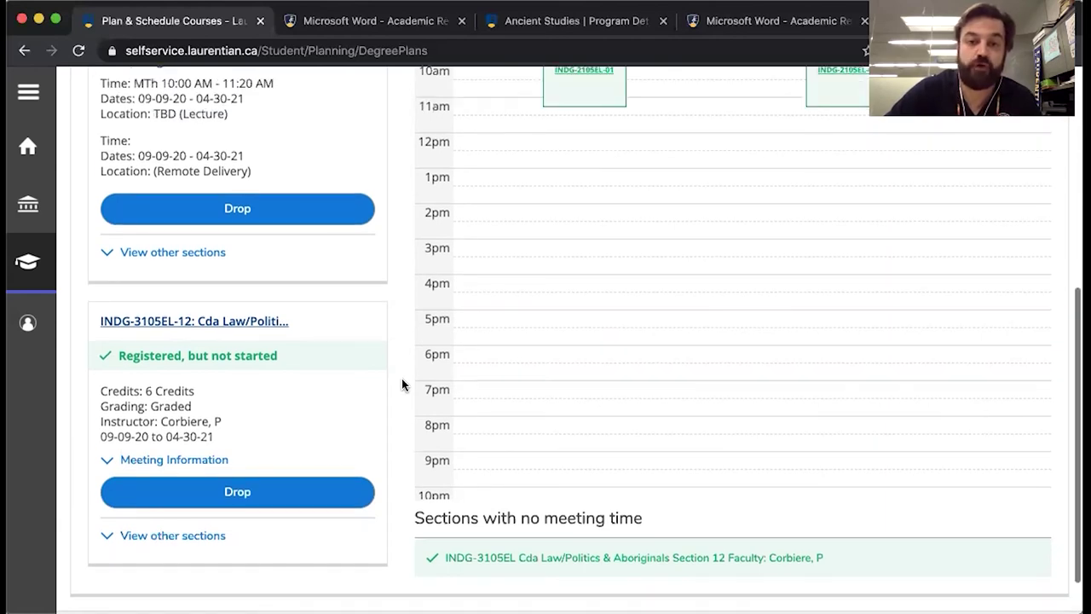
scroll(404, 386, "up", 1)
scroll(403, 386, "up", 10)
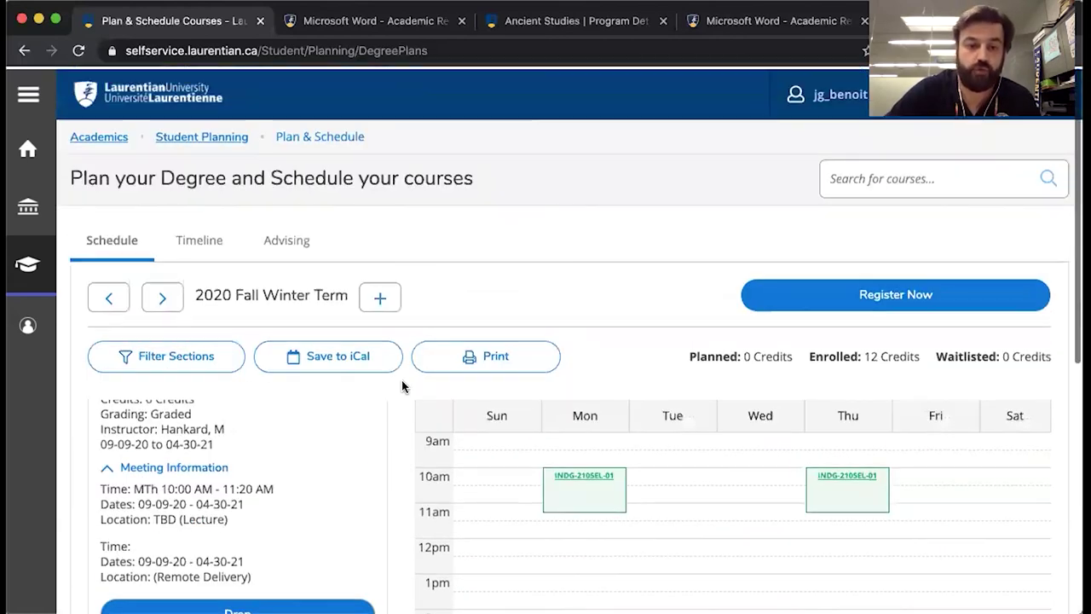
scroll(227, 288, "down", 1)
left_click(163, 268)
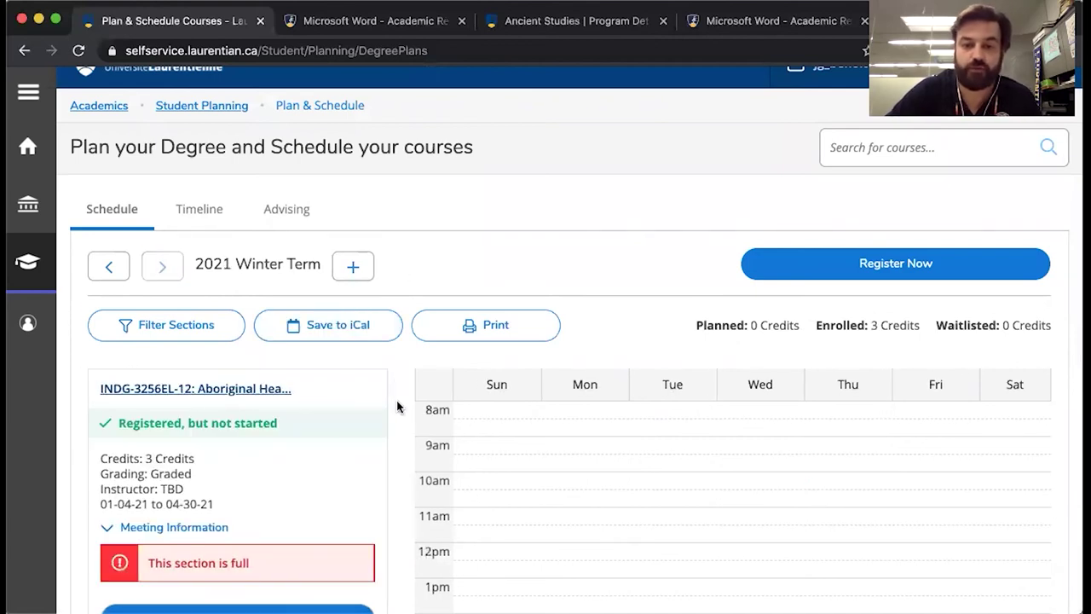
scroll(396, 400, "down", 4)
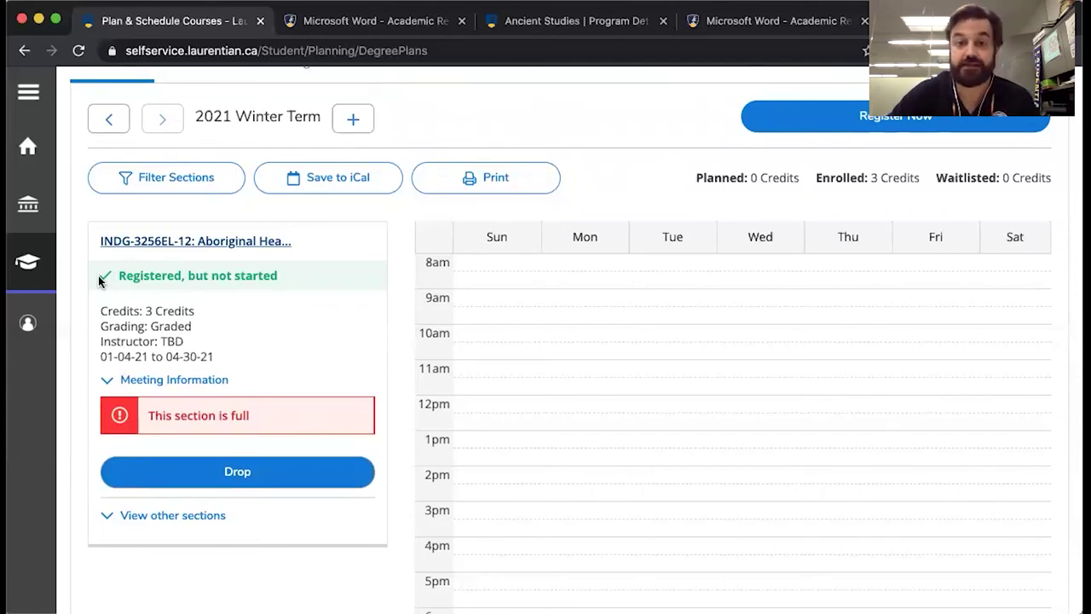
left_click(176, 379)
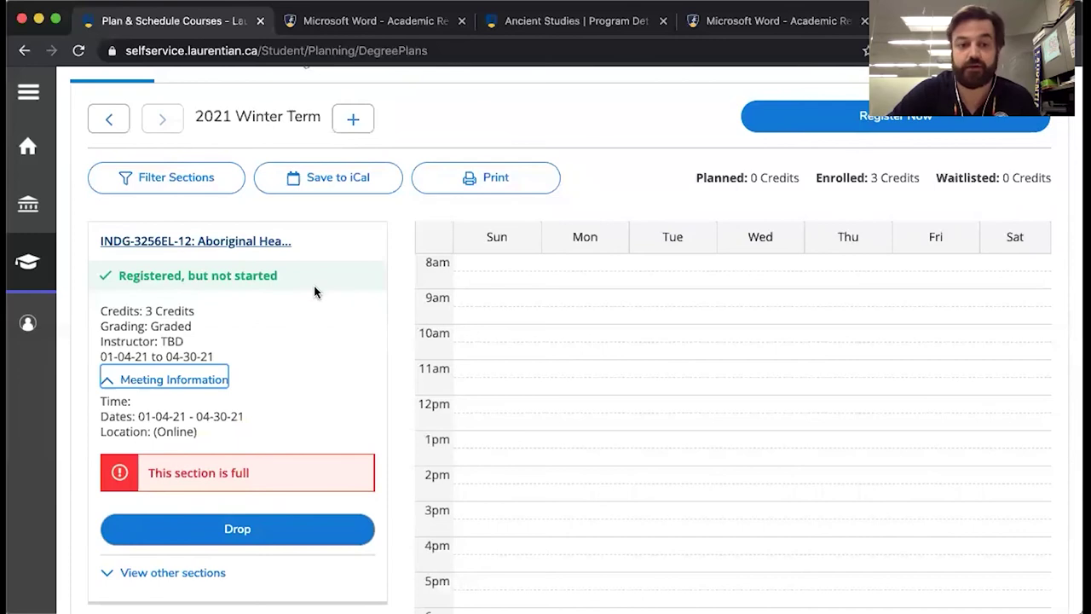
scroll(390, 341, "down", 2)
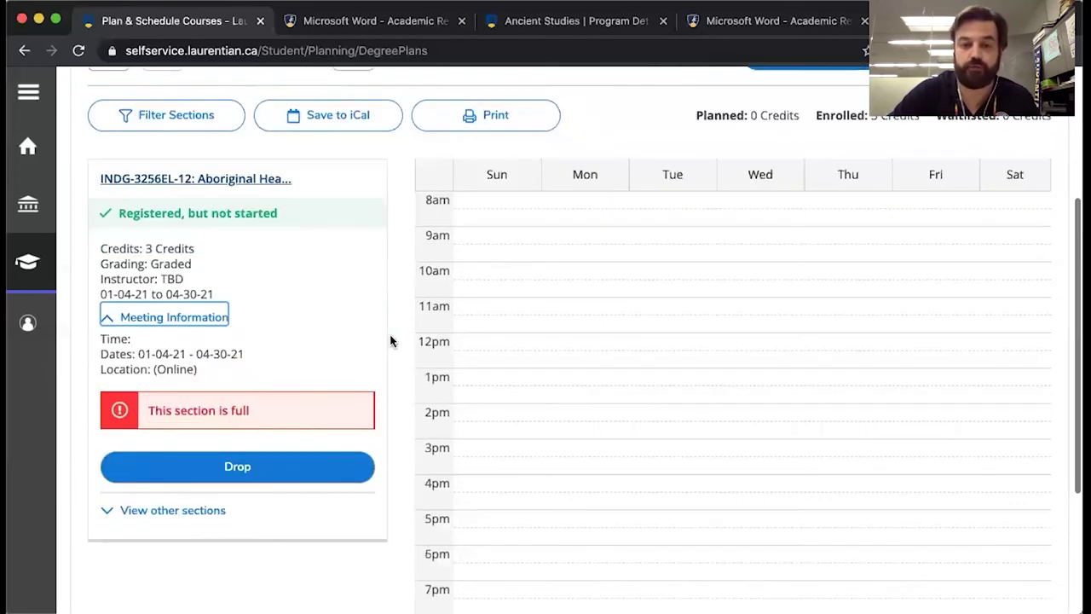
scroll(390, 341, "down", 5)
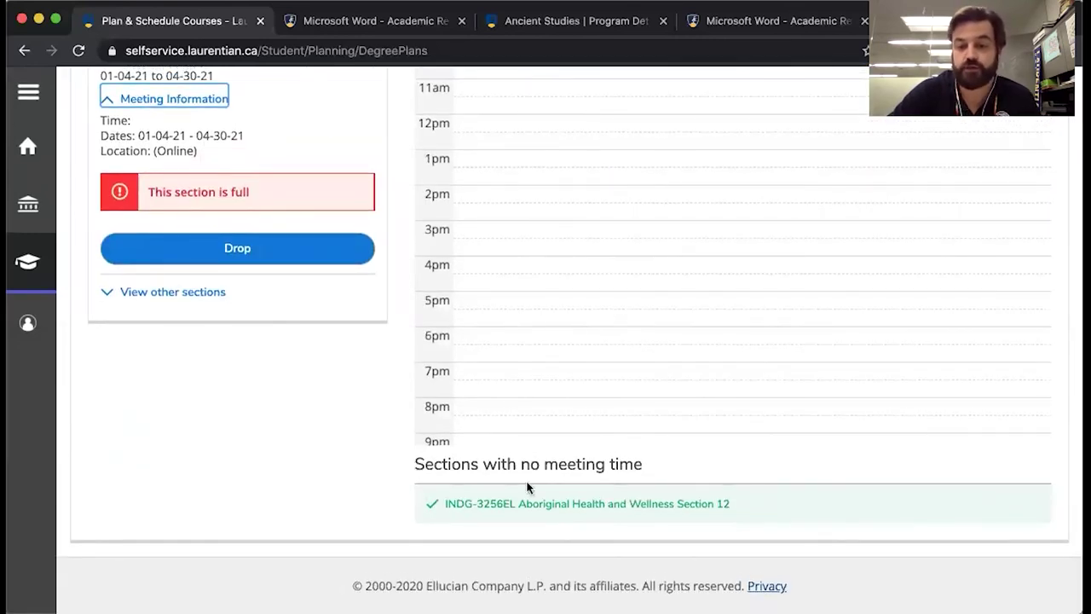
scroll(402, 331, "up", 1)
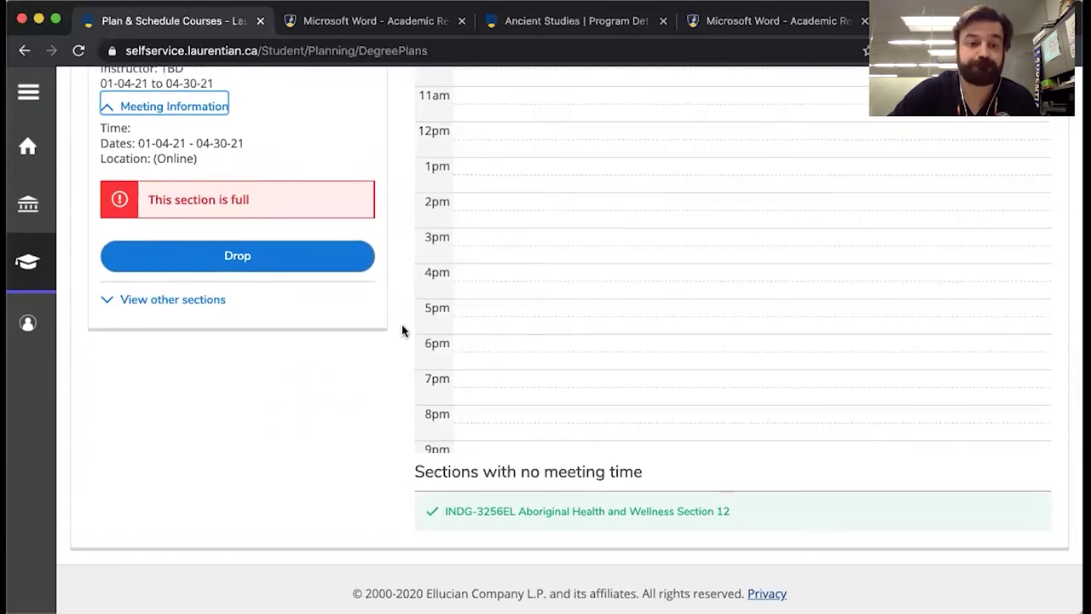
scroll(403, 330, "up", 4)
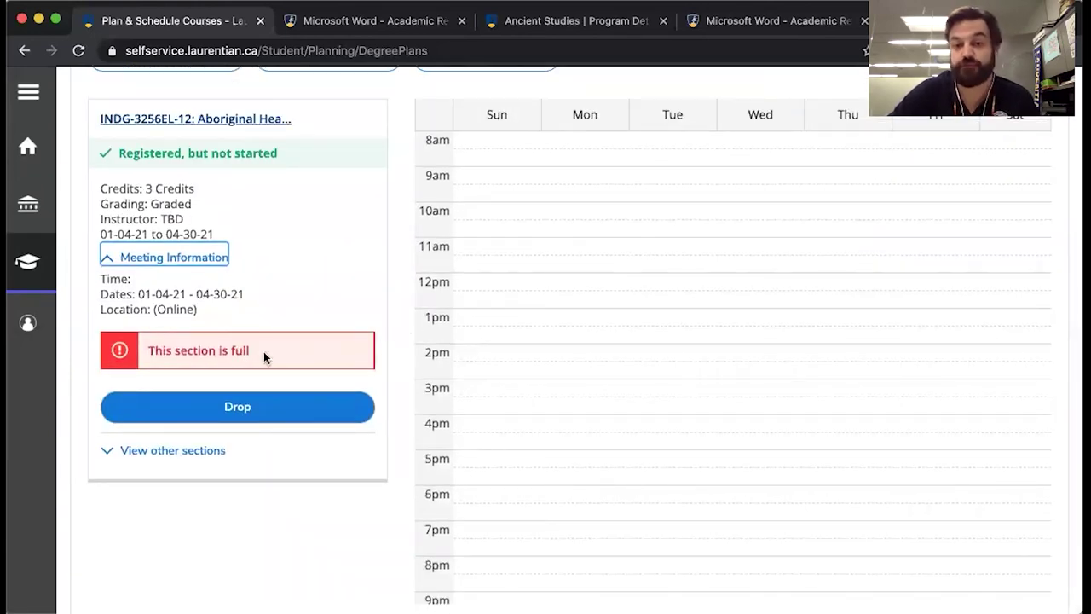
Return through the terms to the 2020 Fall Term schedule
scroll(407, 307, "up", 2)
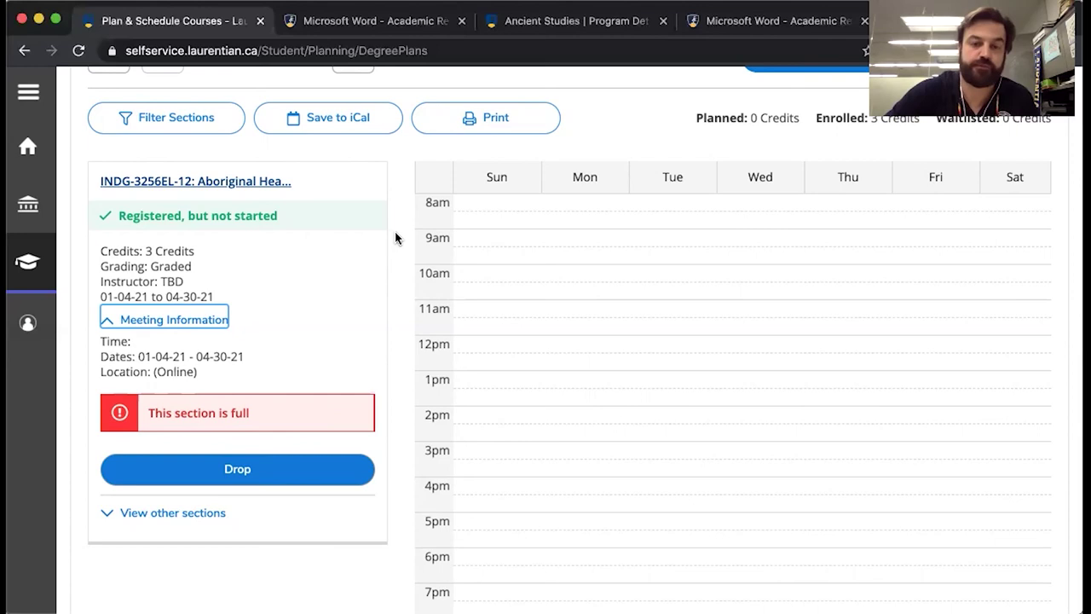
scroll(395, 238, "up", 2)
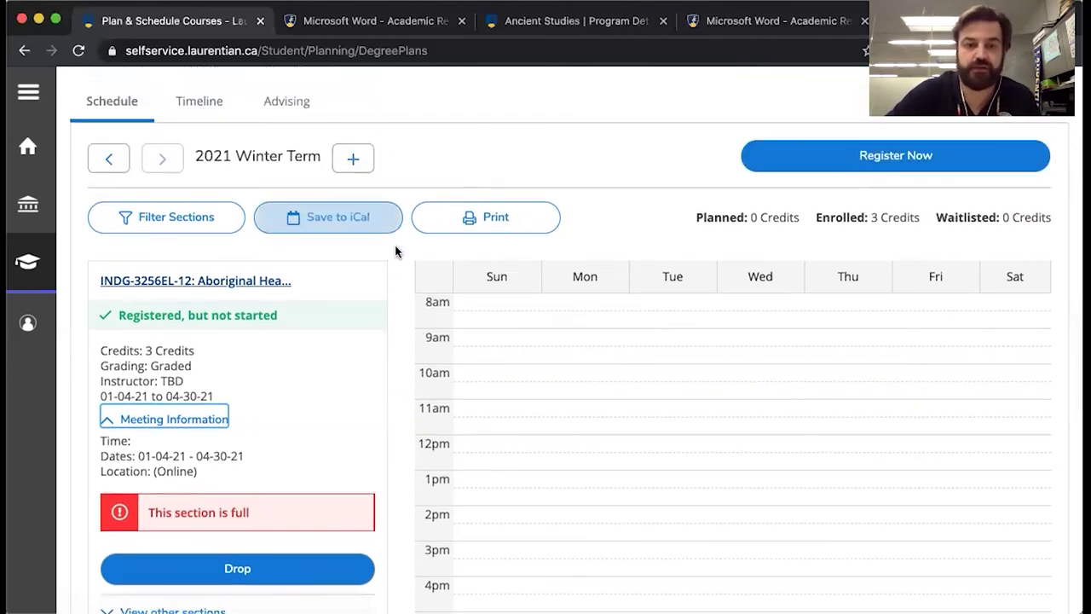
left_click(108, 159)
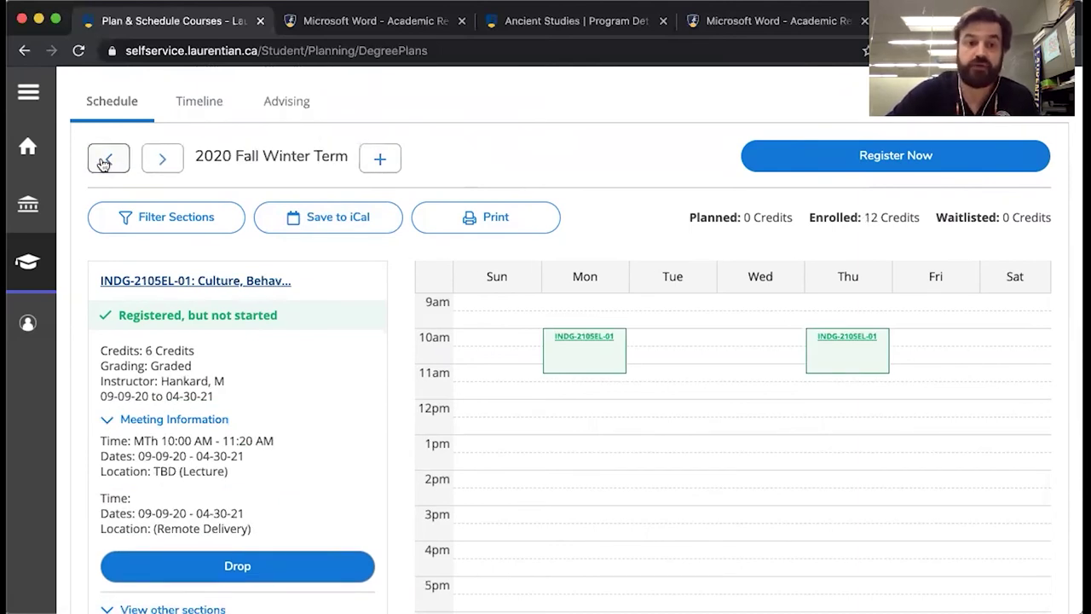
left_click(103, 163)
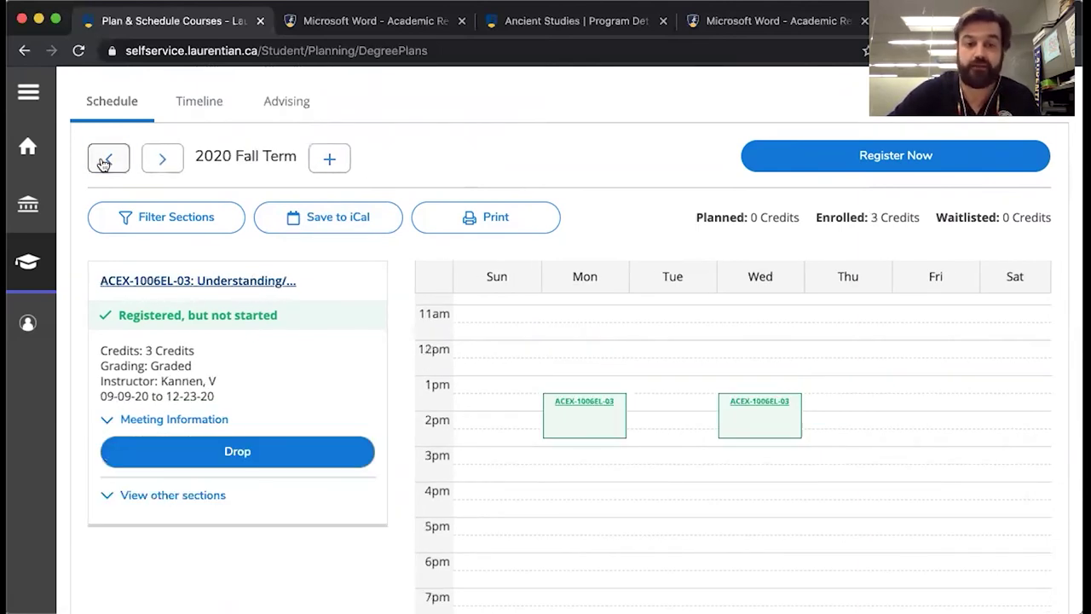
Open the Timeline view and compare the enrolled credits of the 2020 Fall, 2020 Fall Winter and 2021 Winter terms
left_click(200, 107)
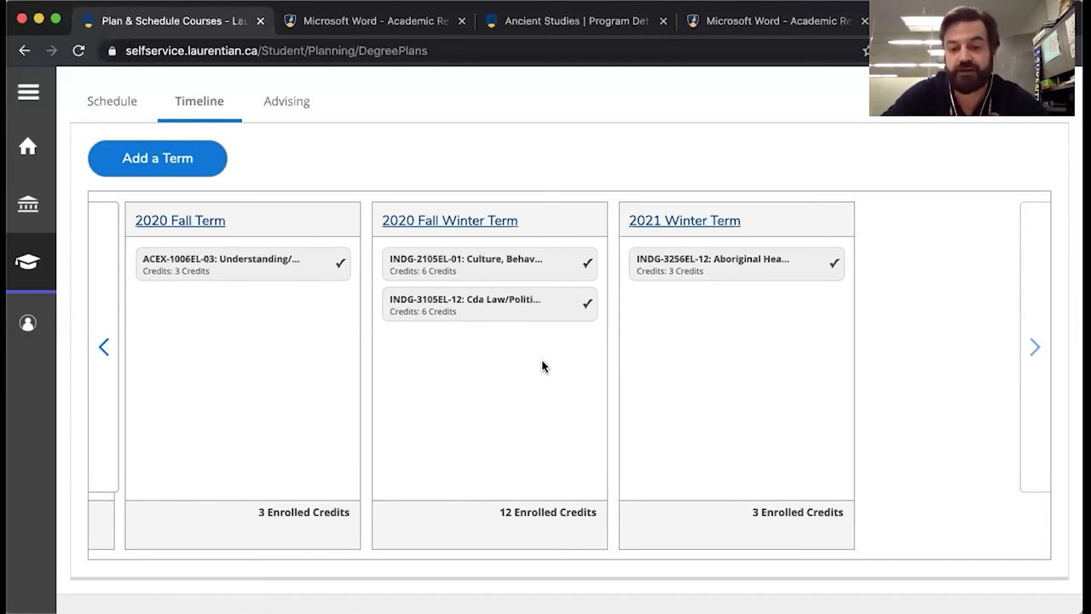
left_click_drag(497, 506, 592, 502)
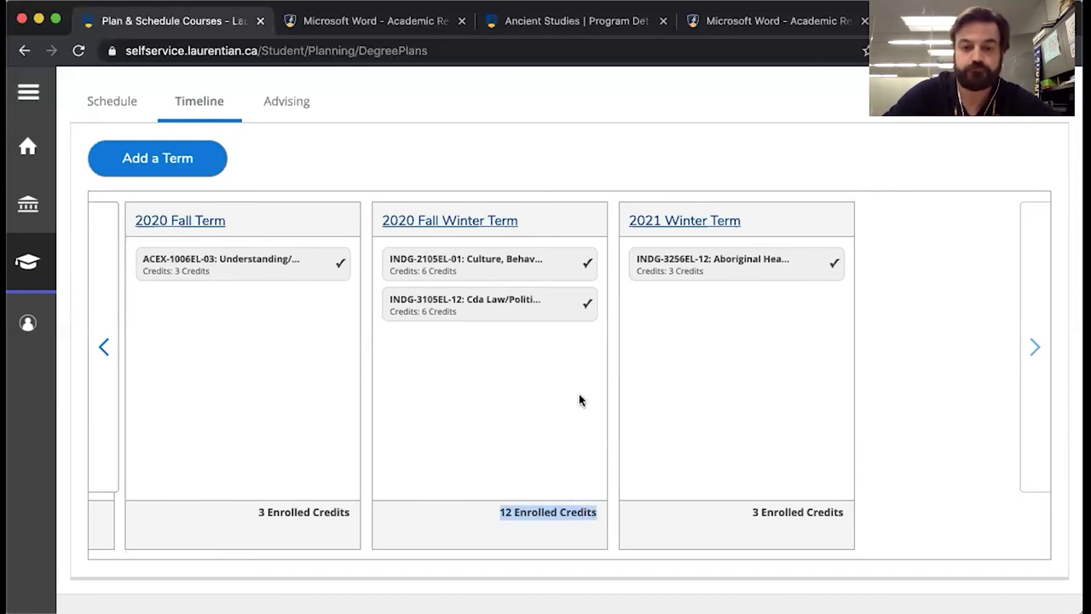
left_click(240, 402)
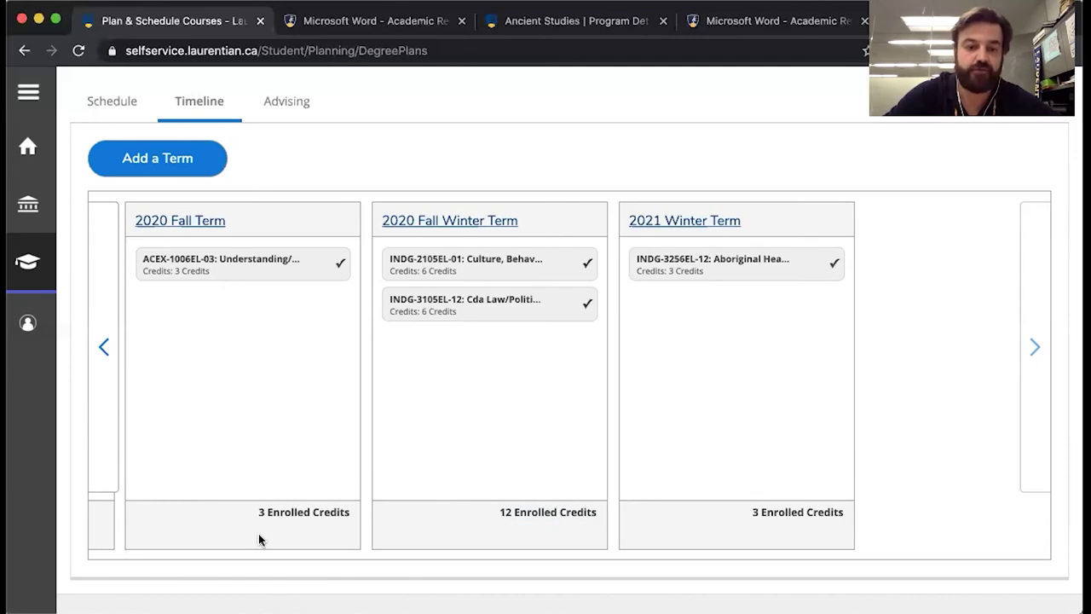
left_click_drag(246, 515, 327, 526)
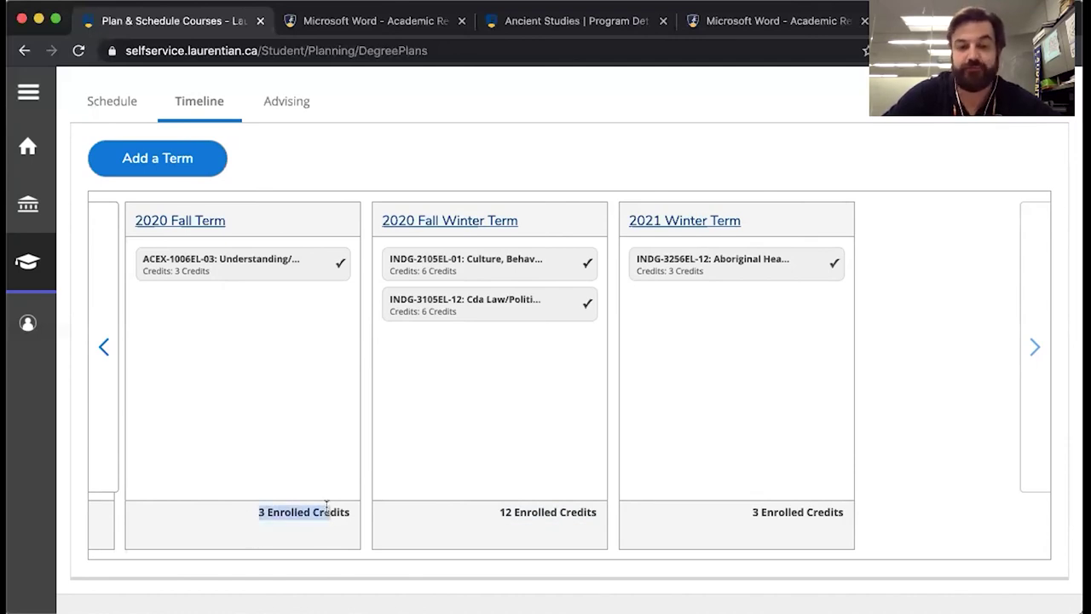
left_click(408, 397)
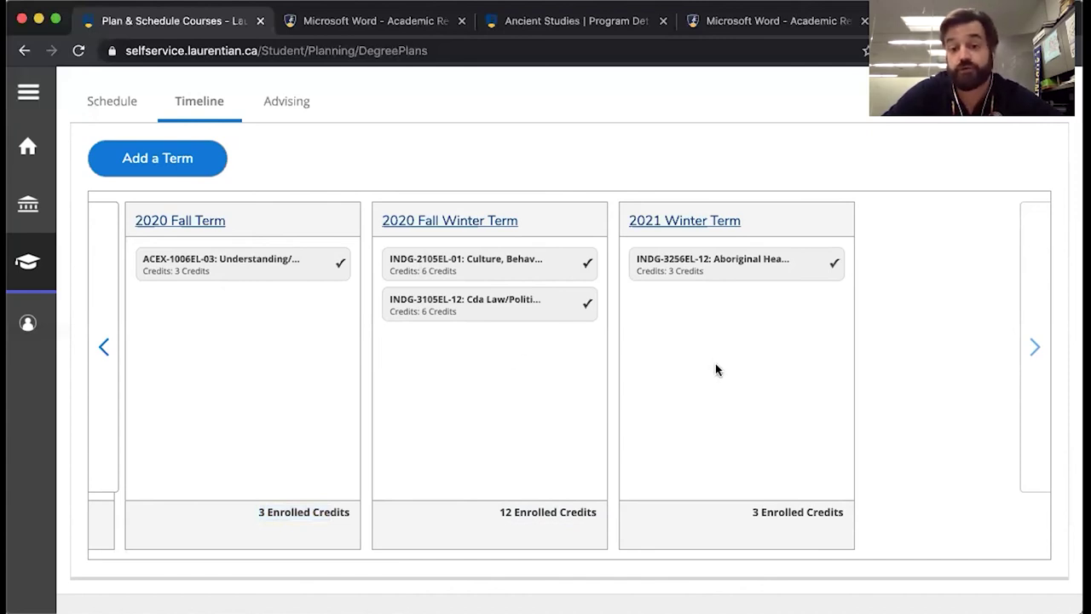
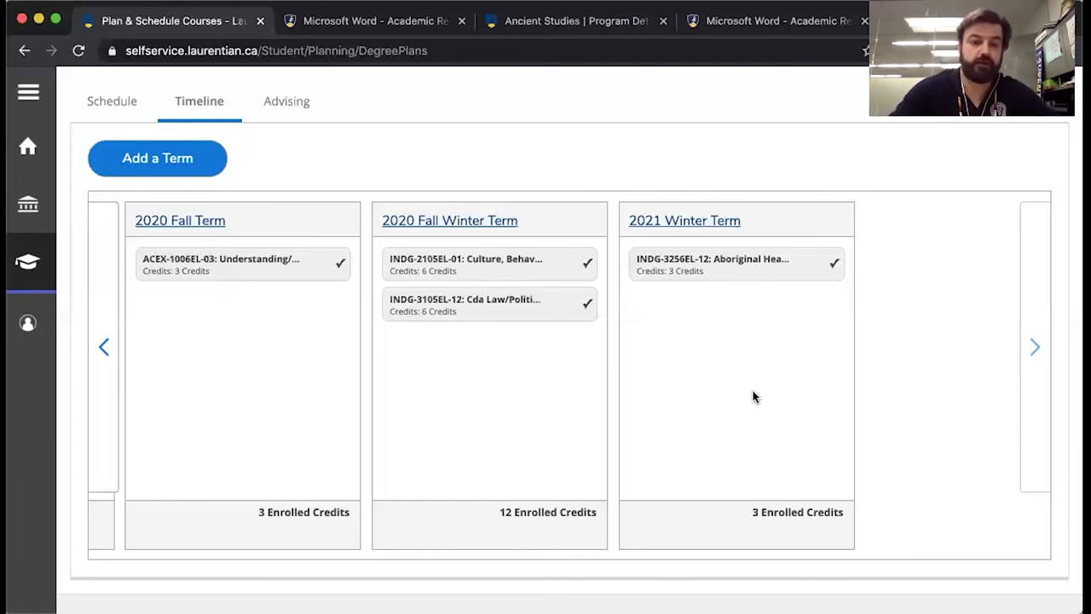
Go back to the 2020 Fall Term schedule and drop the registered ACEX-1006EL-03 section
left_click(110, 104)
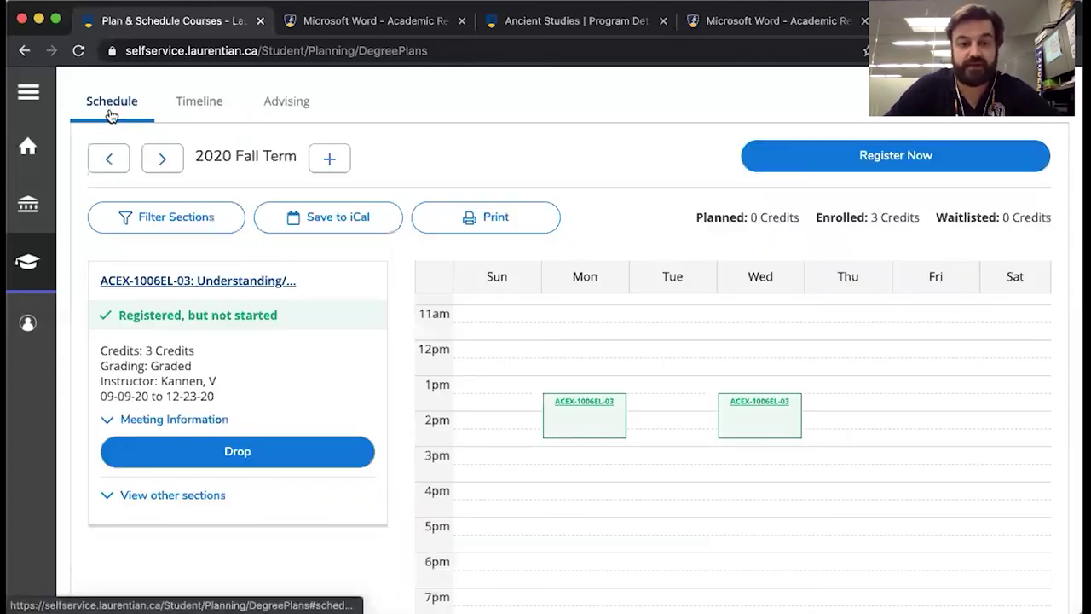
left_click(259, 454)
left_click(591, 431)
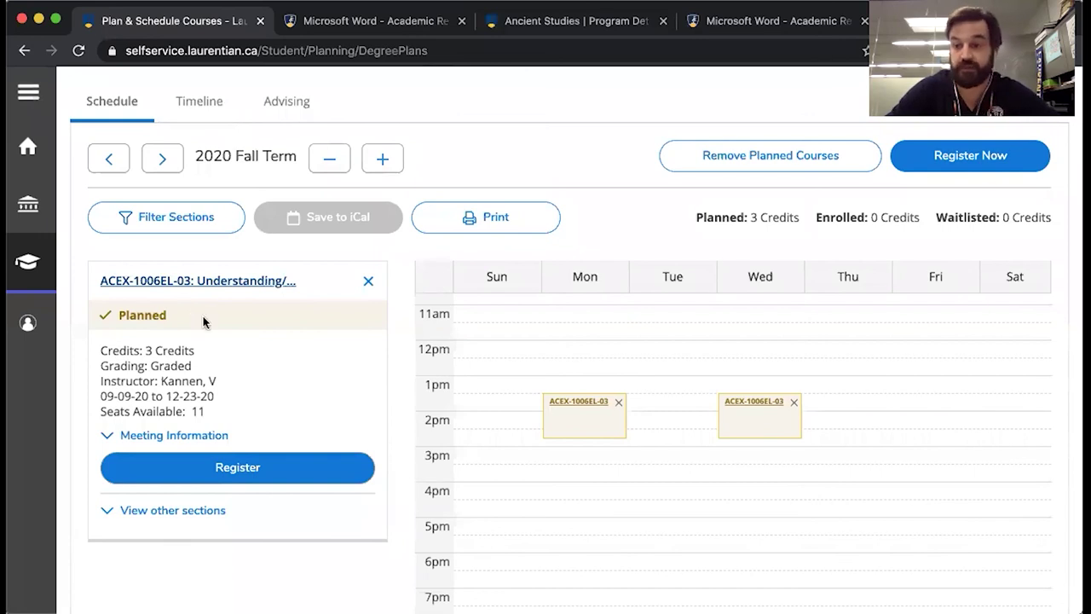
Open the Timeline view and check the planned credits for the 2020 Fall Term
left_click(205, 109)
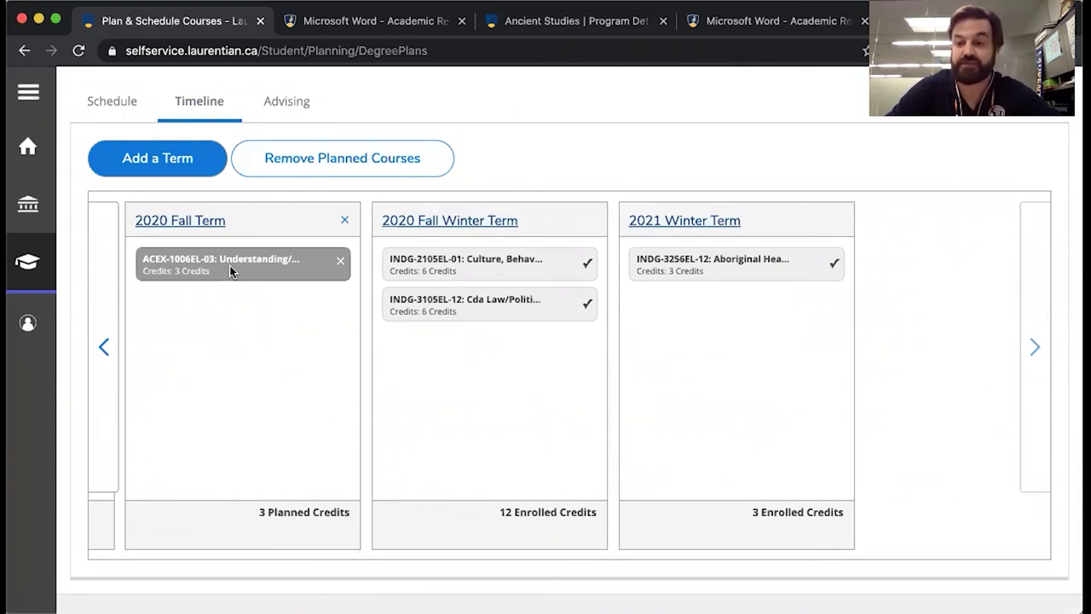
left_click_drag(257, 513, 344, 513)
left_click(355, 511)
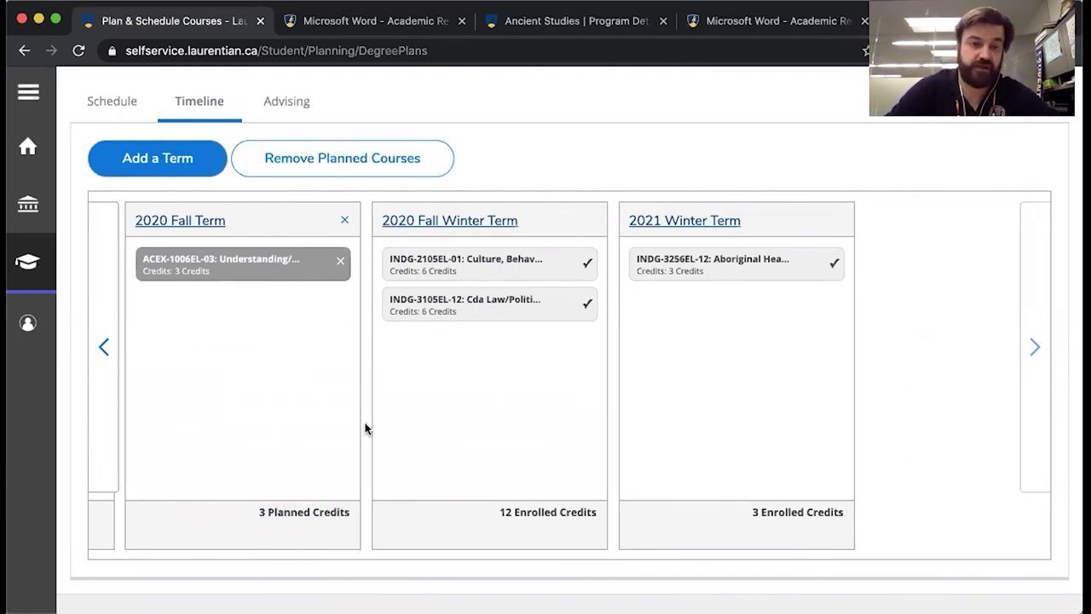
Return to the 2020 Fall Term schedule and remove the planned ACEX-1006EL-03 section from it
left_click(112, 102)
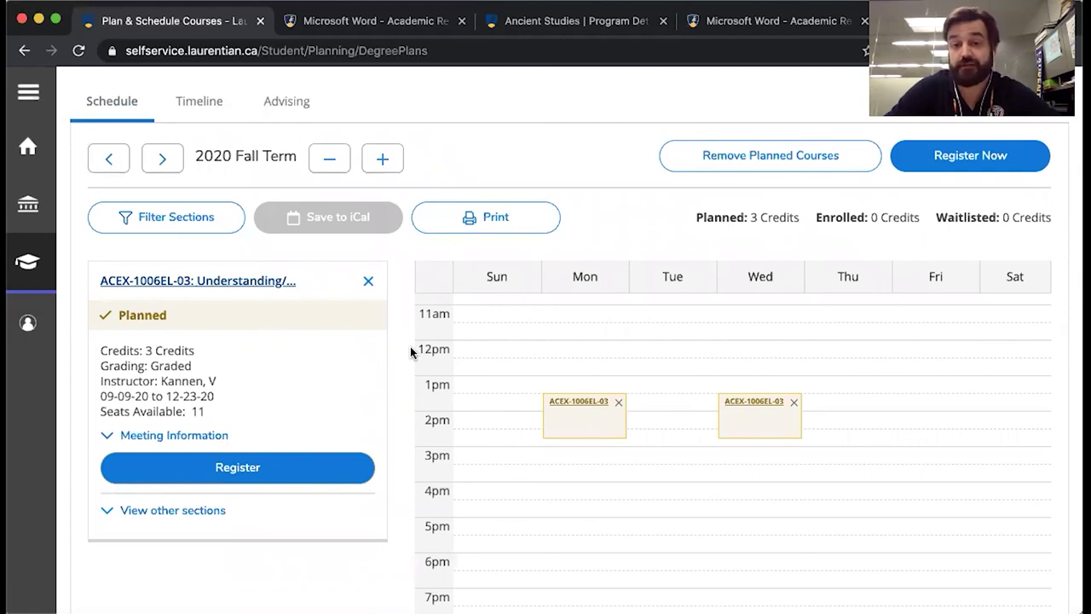
left_click(368, 284)
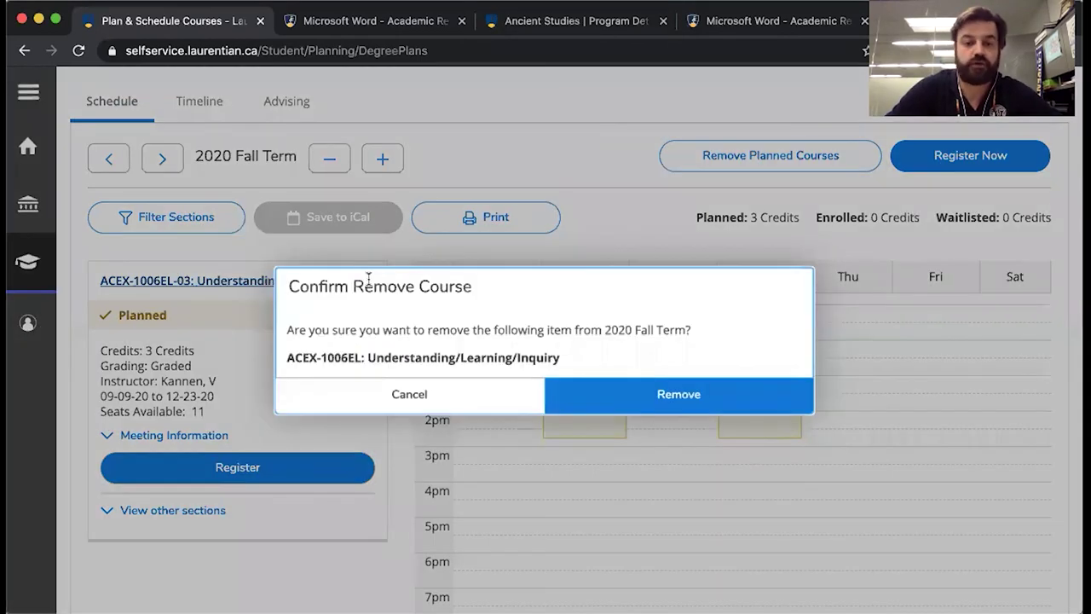
left_click(623, 396)
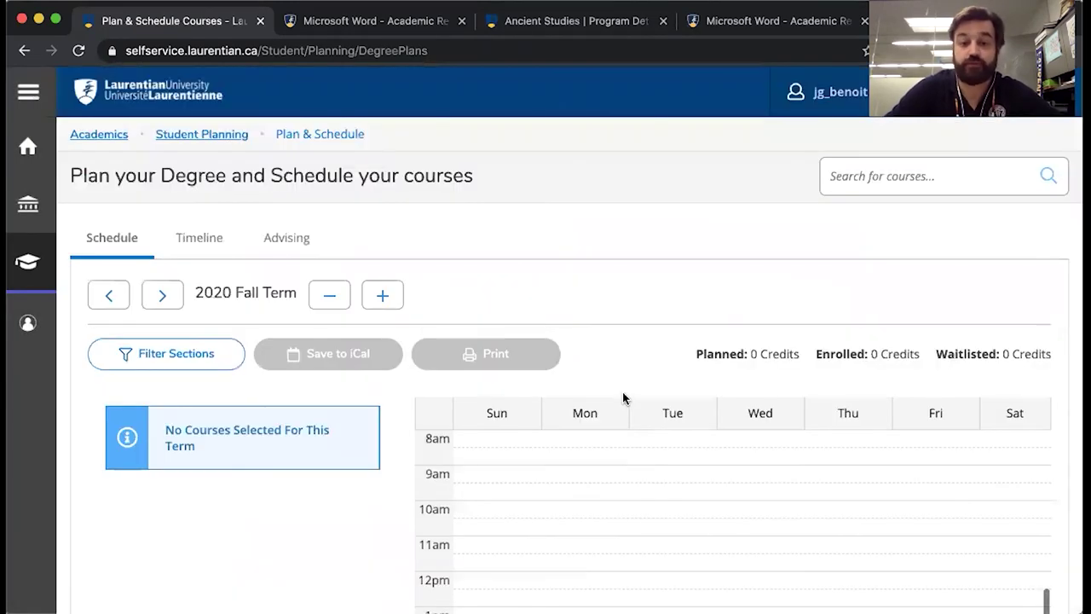
Check the Timeline view again, comparing the courses and credits of the 2020 Fall, 2020 Fall Winter and 2021 Winter terms
left_click(214, 247)
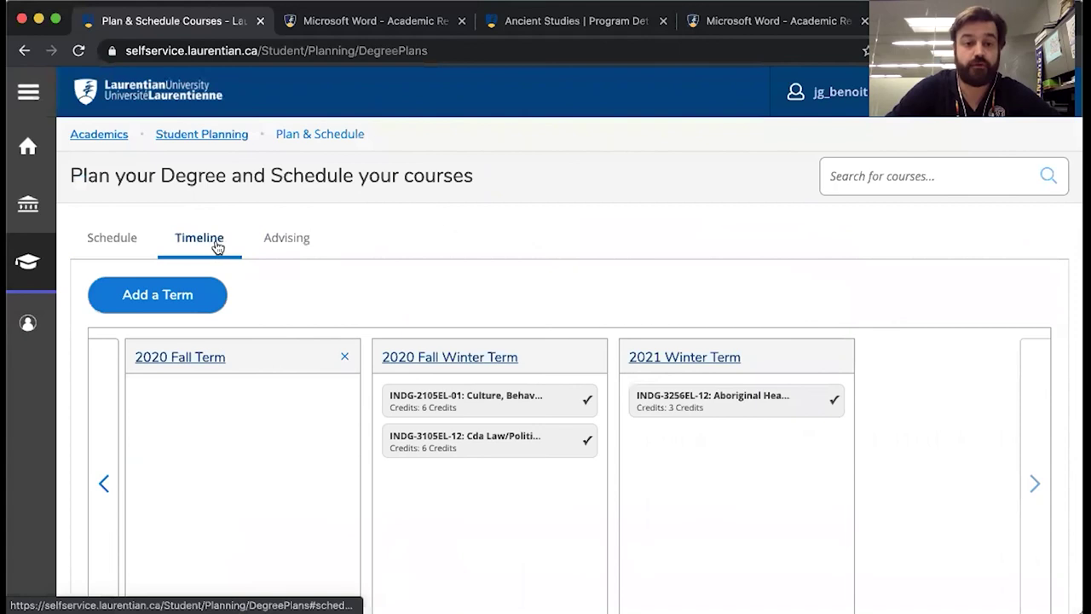
scroll(546, 283, "down", 3)
scroll(547, 283, "down", 1)
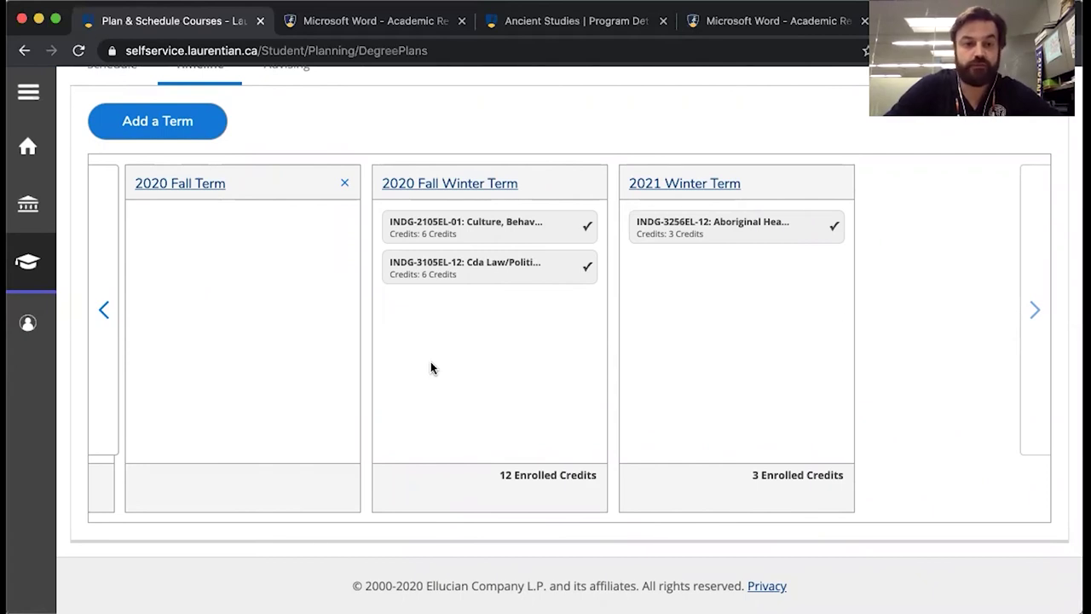
scroll(431, 368, "up", 1)
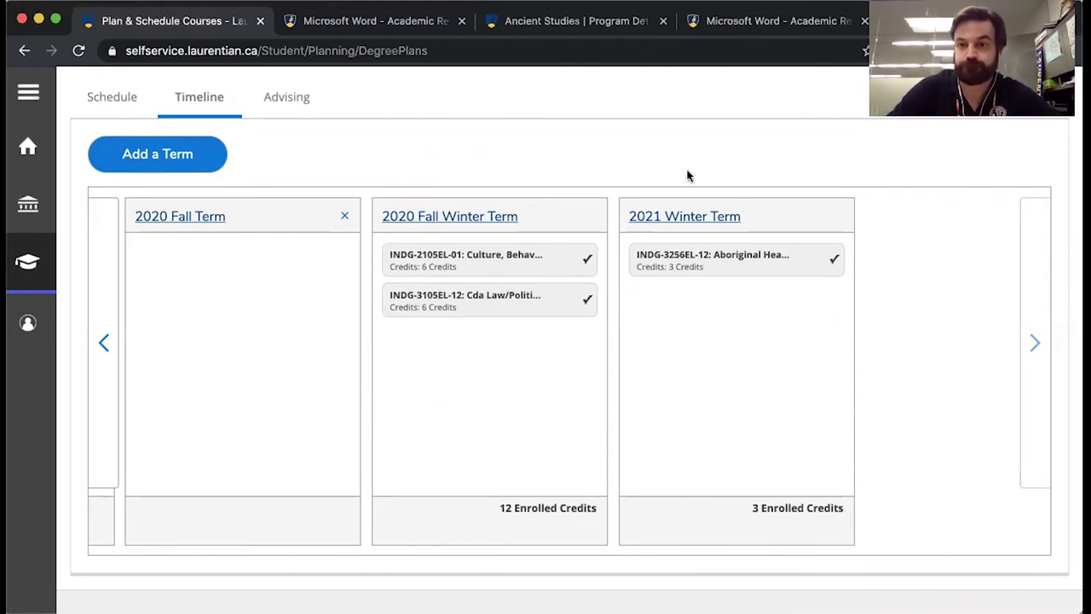
Open laurentian.ca/important-dates in a new browser tab and bring up its calendar of dates
key("super+t")
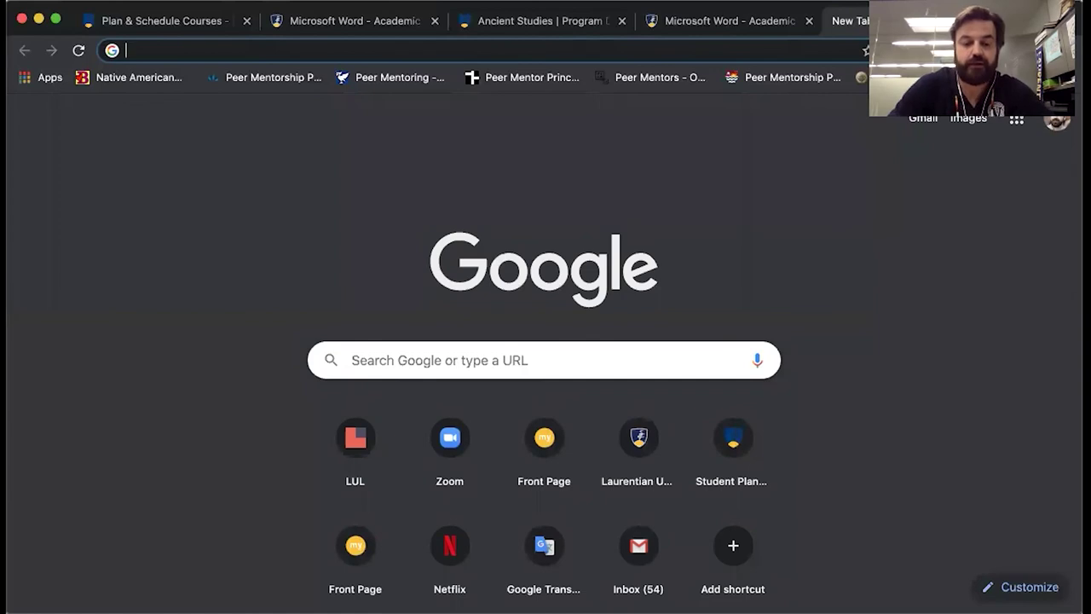
type("laurentian.ca/im")
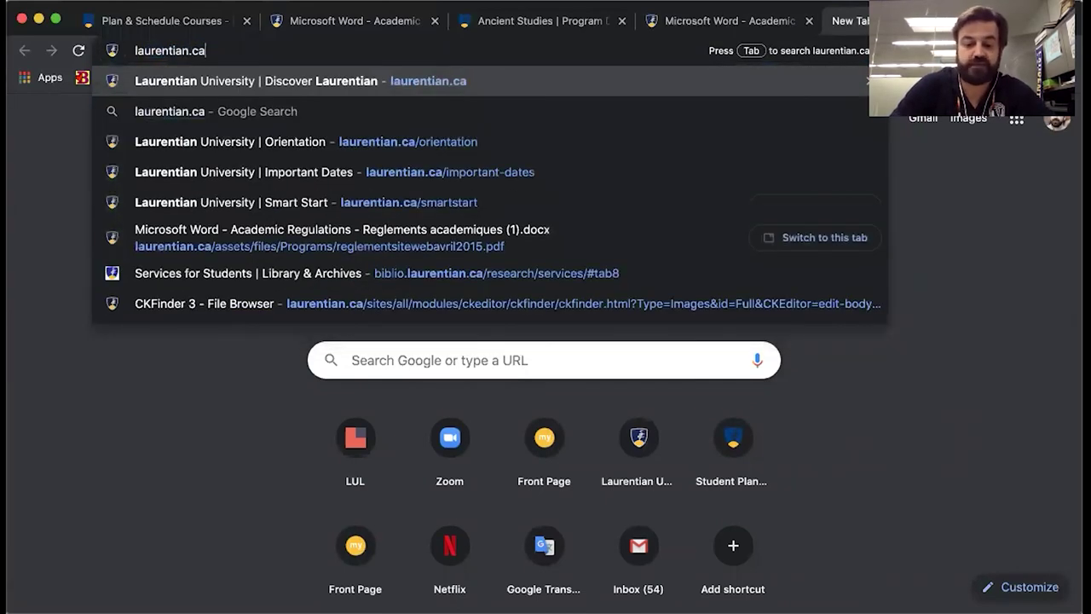
key("Return")
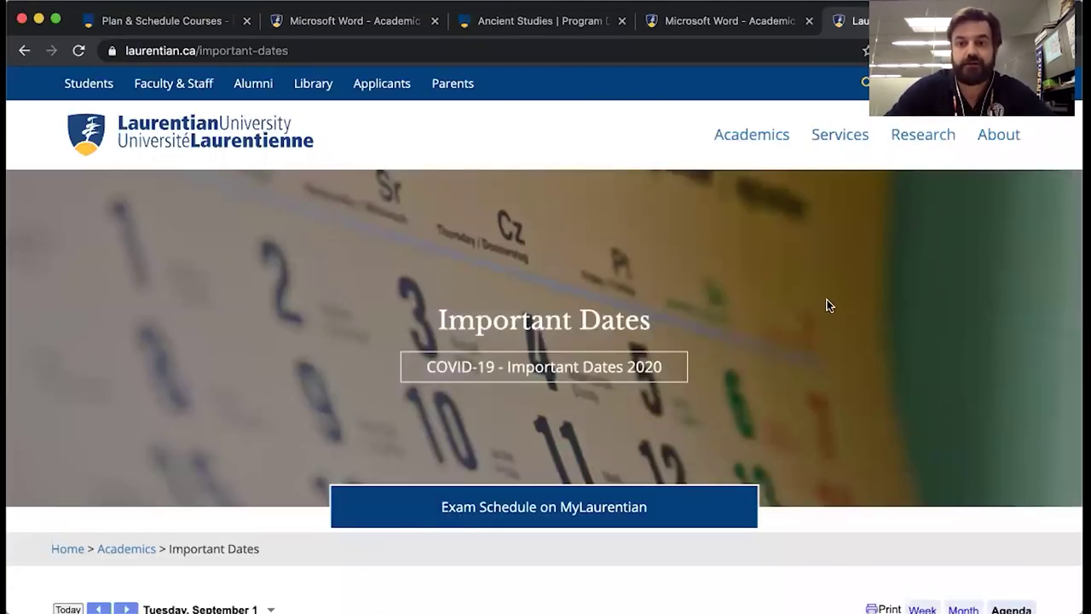
scroll(826, 302, "down", 4)
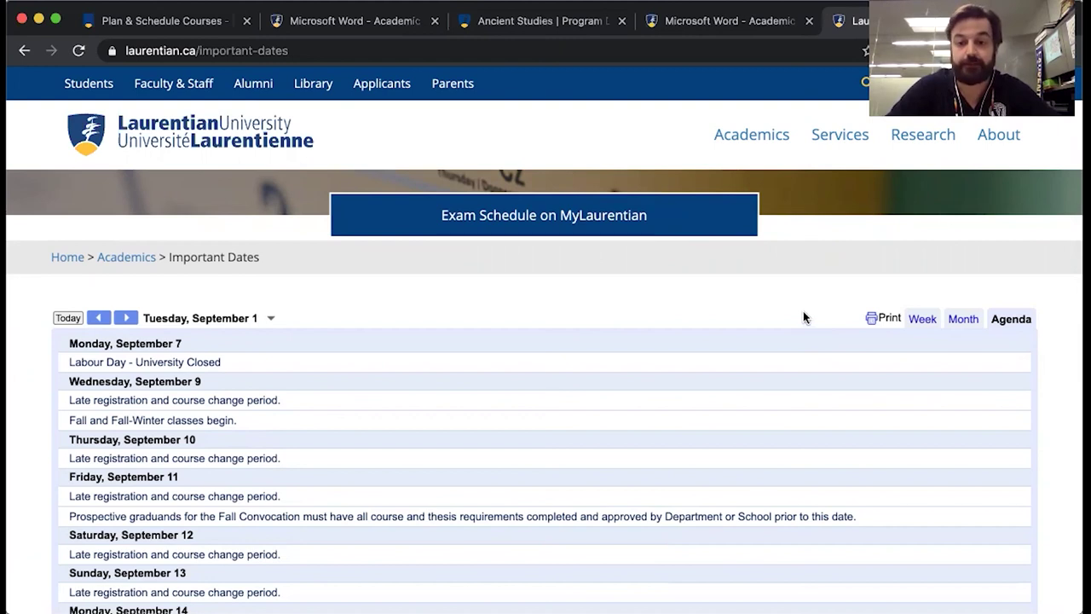
Switch the important dates calendar to the month view and advance it to October 2020
left_click(963, 318)
scroll(706, 336, "down", 2)
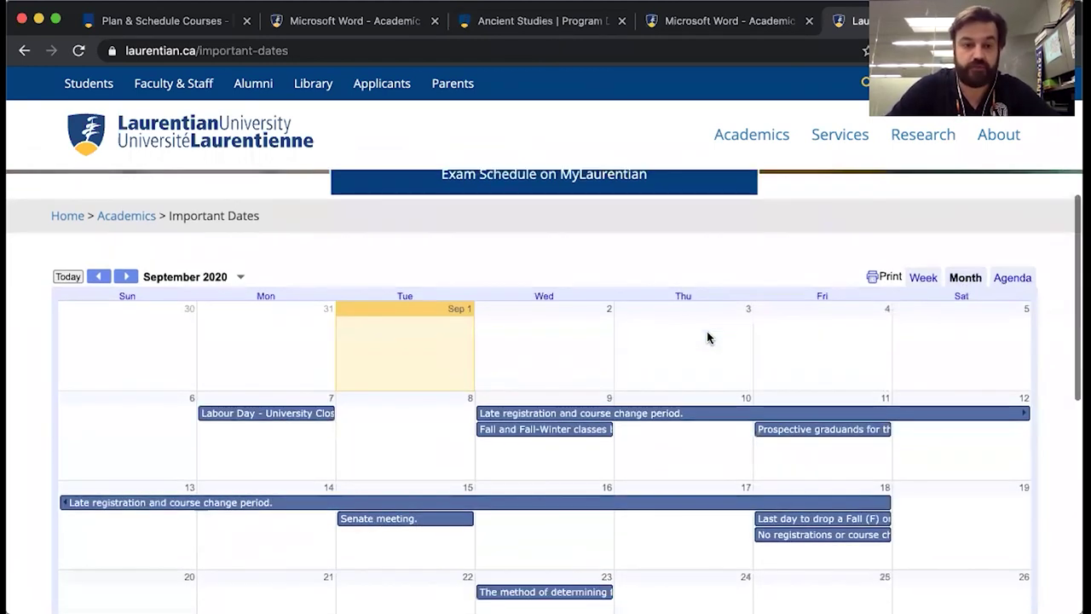
scroll(706, 338, "down", 2)
left_click(126, 184)
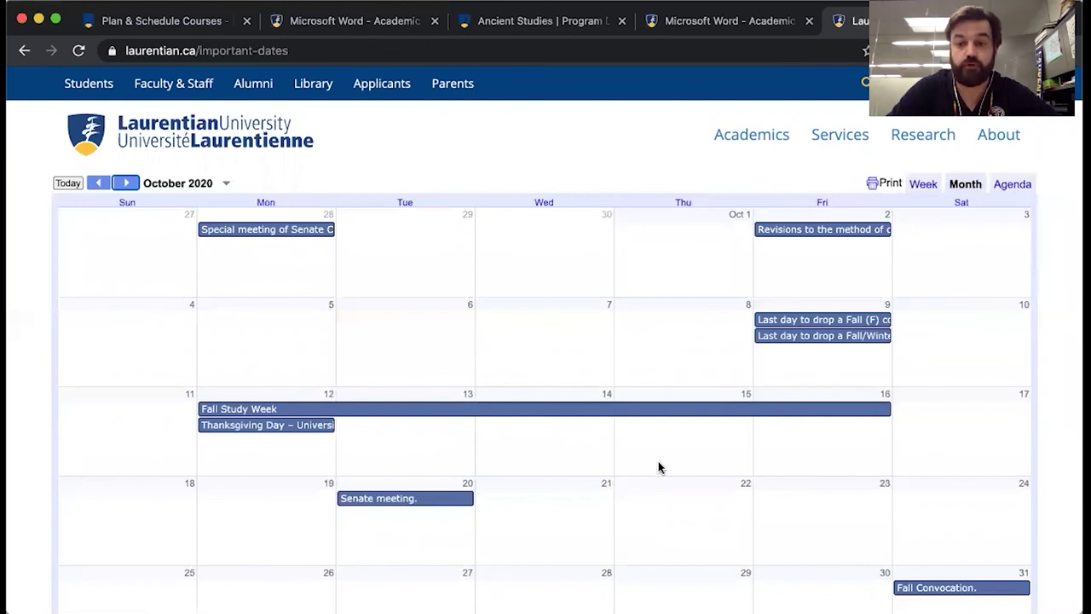
Examine the October 2020 calendar for the last days to drop Fall and Fall/Winter courses and the study week
scroll(658, 467, "down", 2)
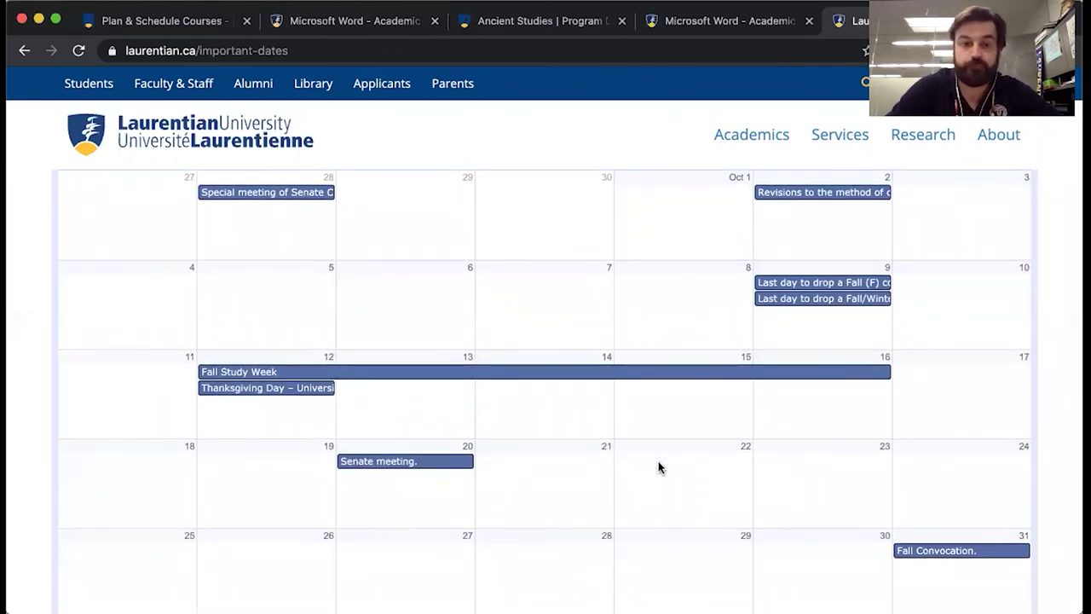
scroll(658, 467, "up", 2)
scroll(664, 475, "down", 8)
scroll(665, 476, "up", 7)
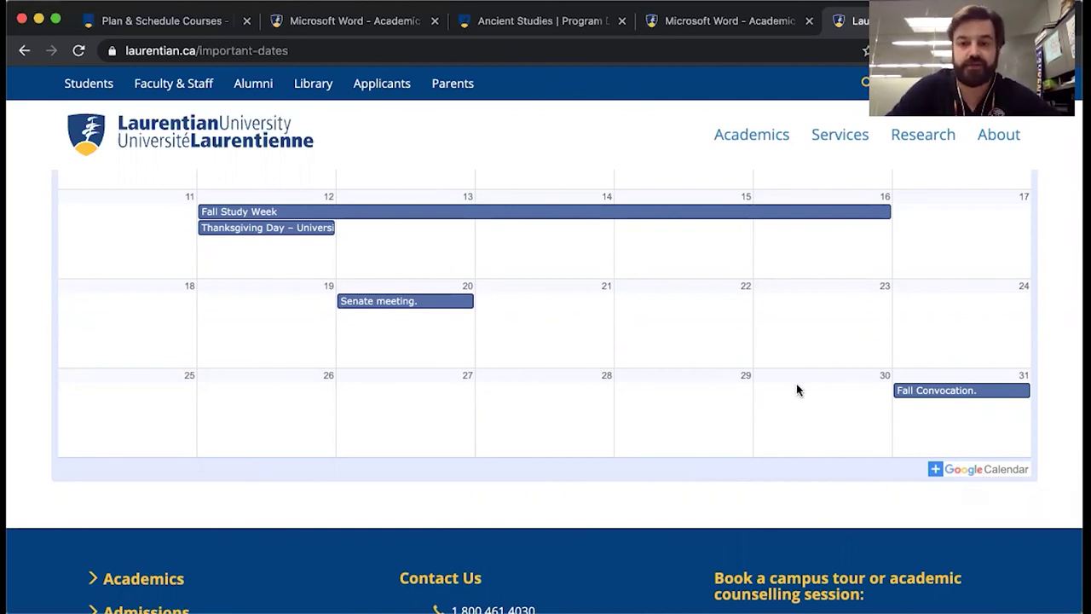
scroll(798, 389, "up", 3)
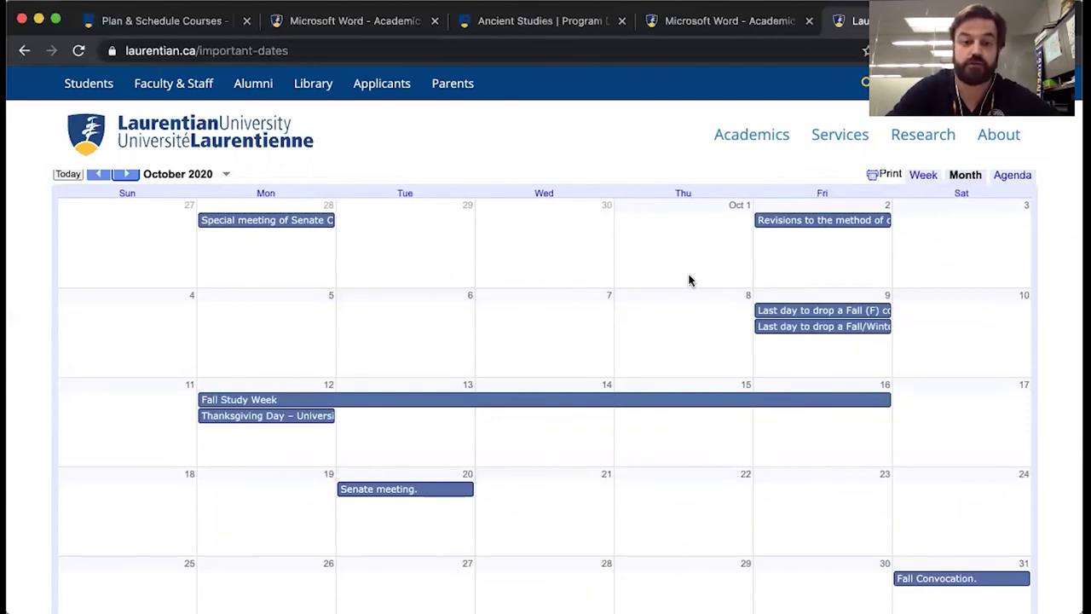
scroll(690, 285, "up", 1)
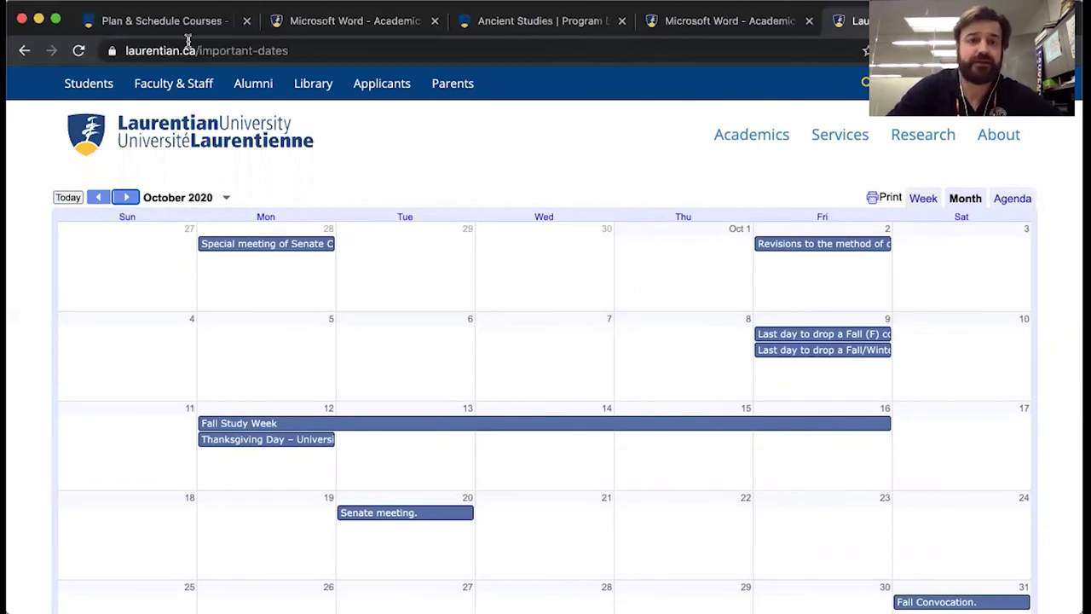
Go back to the Plan & Schedule page and open My Progress from the Student Planning overview
left_click(155, 27)
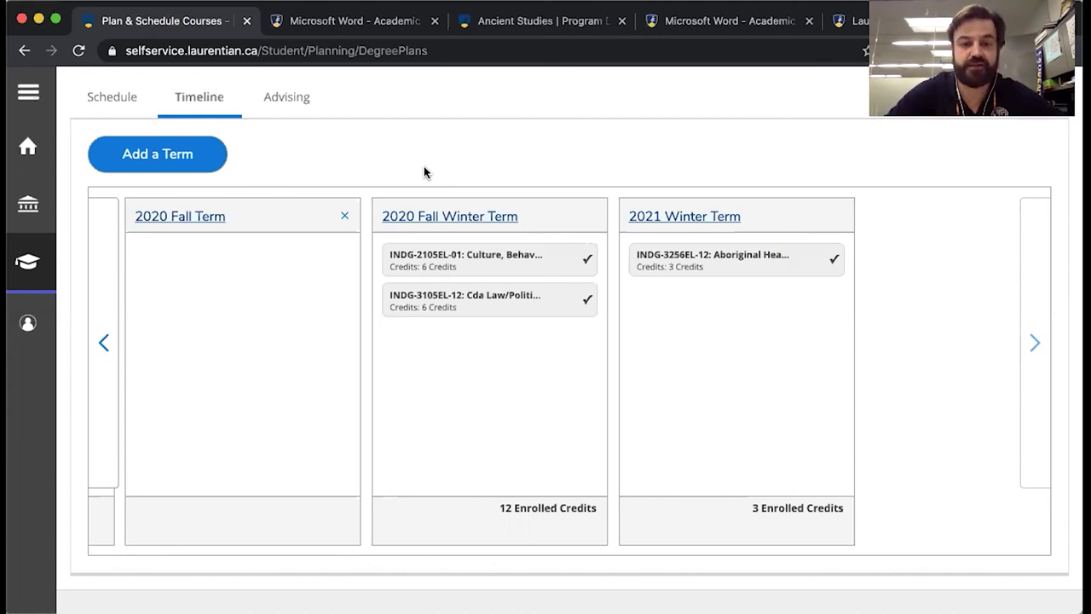
scroll(424, 172, "up", 3)
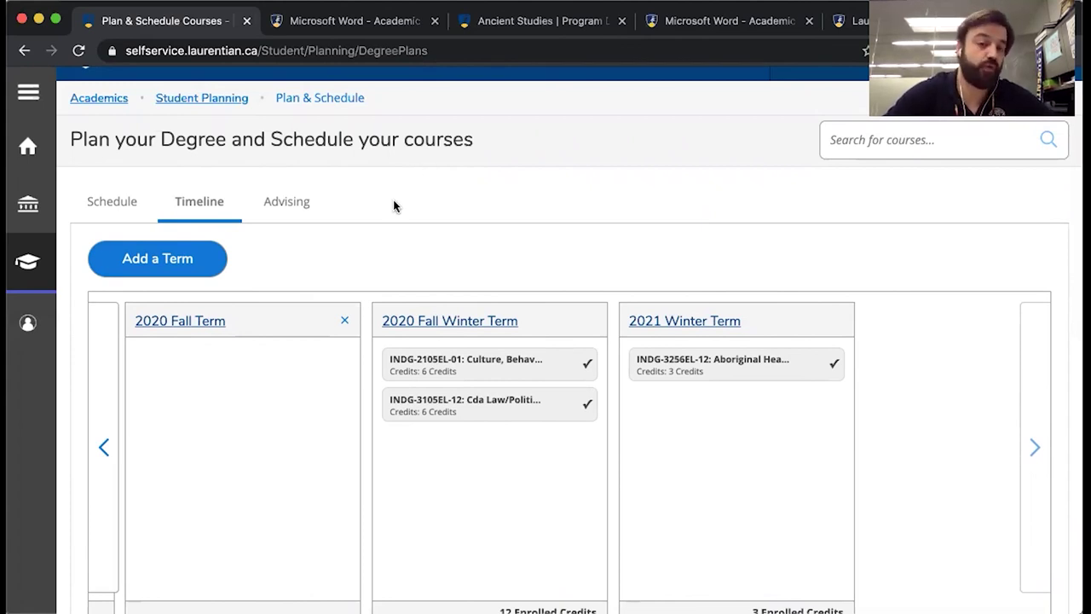
left_click(226, 102)
left_click(209, 169)
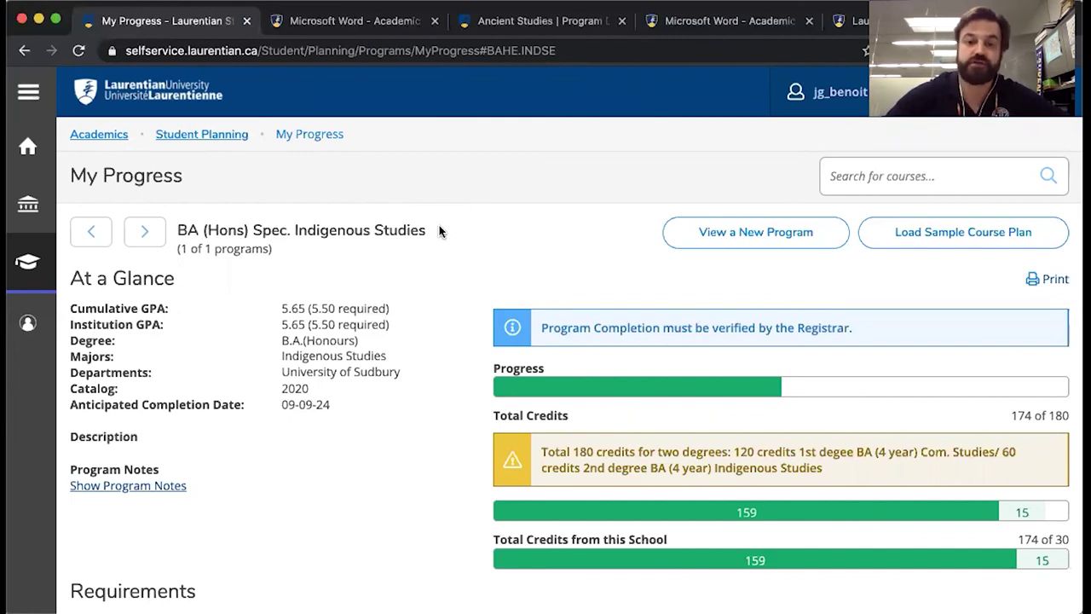
Review the Specialization in Indigenous Studies requirements from Outcome 1 to Outcome 4, examining the completed, registered and not started courses
scroll(443, 348, "down", 3)
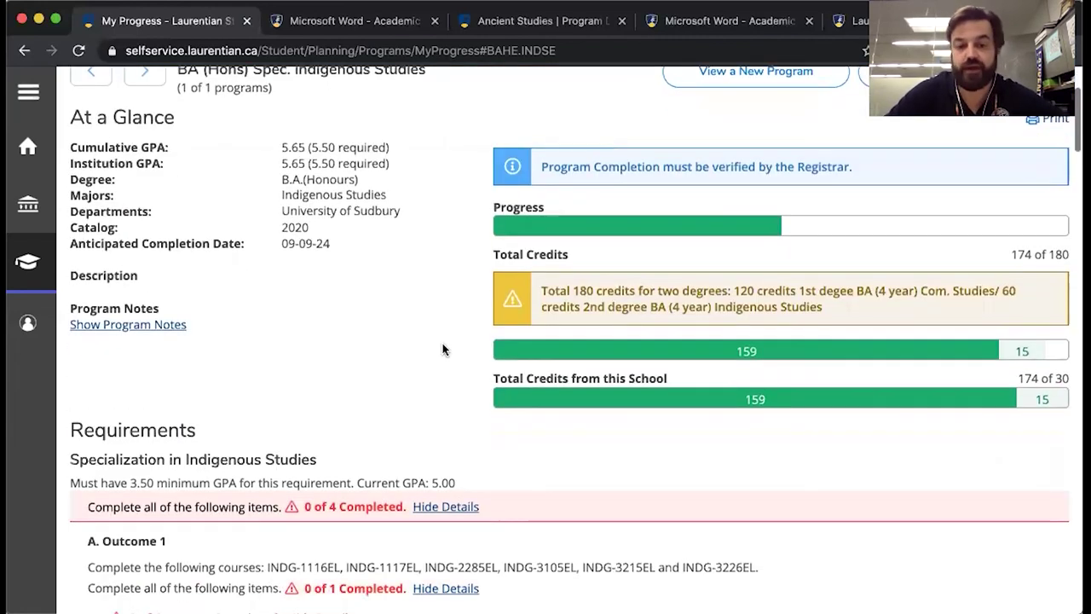
scroll(443, 349, "down", 5)
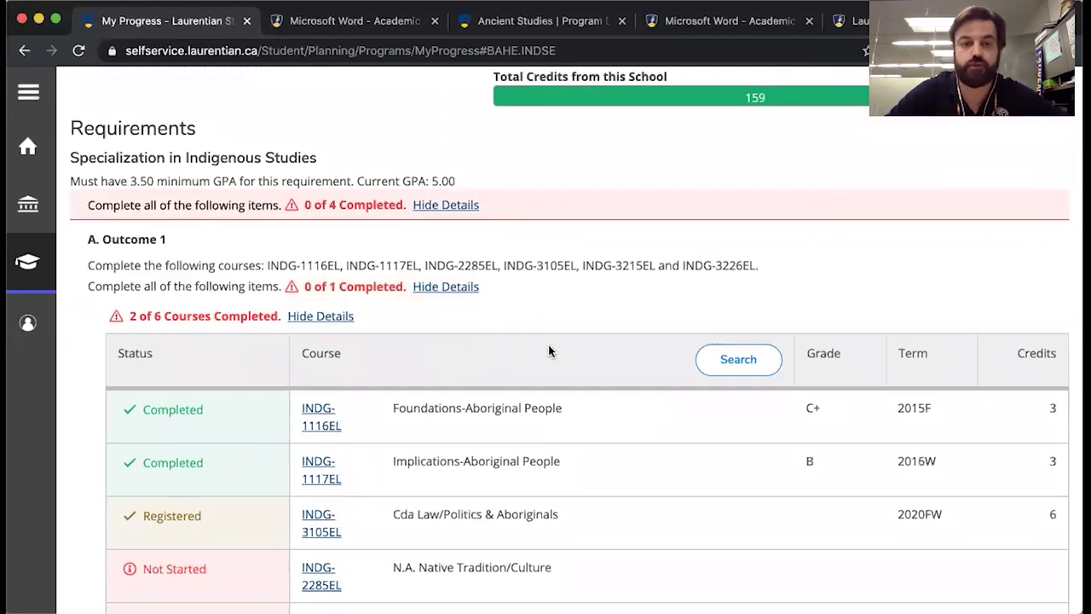
scroll(548, 351, "down", 4)
scroll(572, 428, "down", 2)
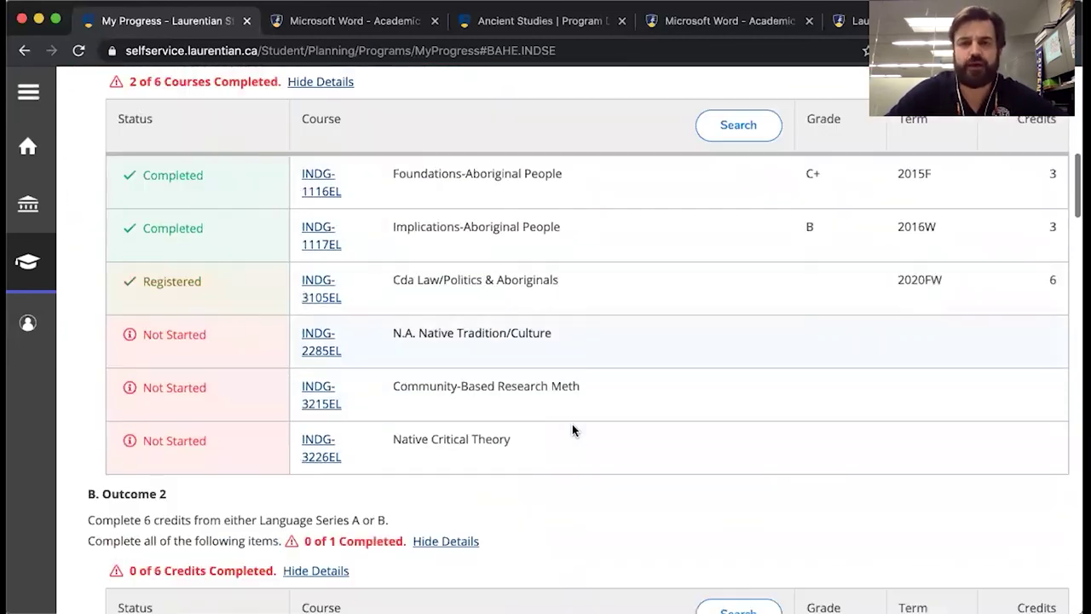
scroll(572, 429, "down", 3)
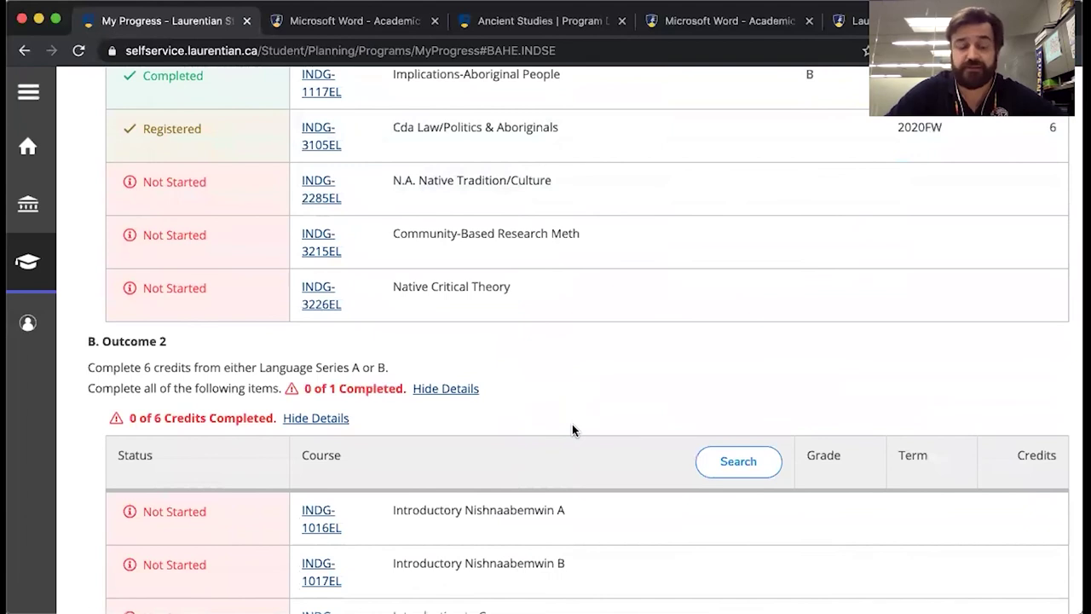
scroll(579, 389, "down", 8)
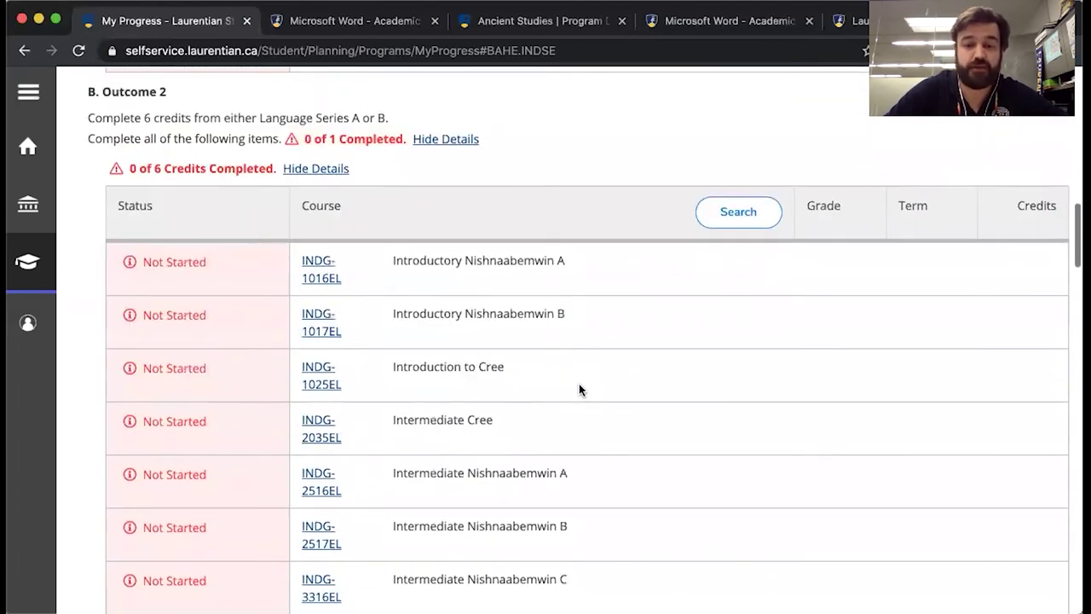
scroll(579, 389, "down", 1)
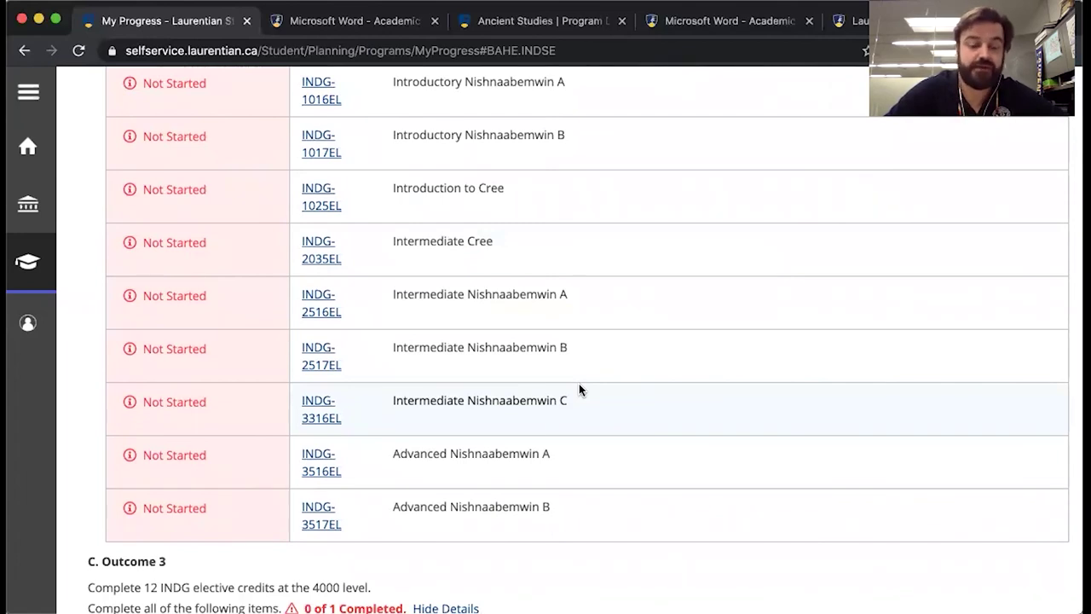
scroll(578, 390, "down", 7)
scroll(578, 390, "down", 4)
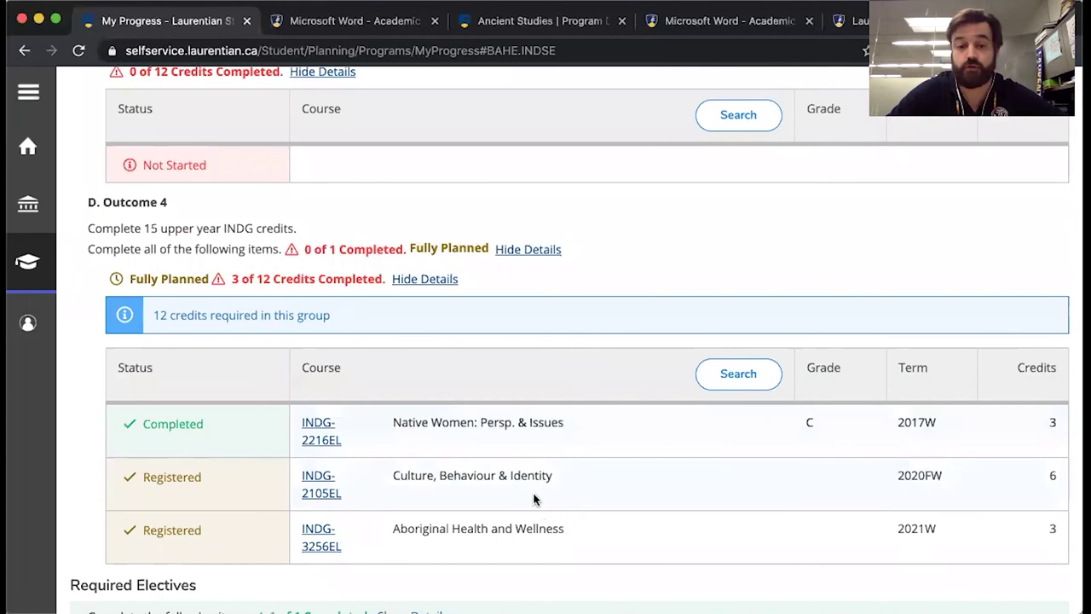
Recheck the courses under Outcomes 1 and 2, and examine the At a Glance summary with the total credits progress
scroll(565, 417, "up", 20)
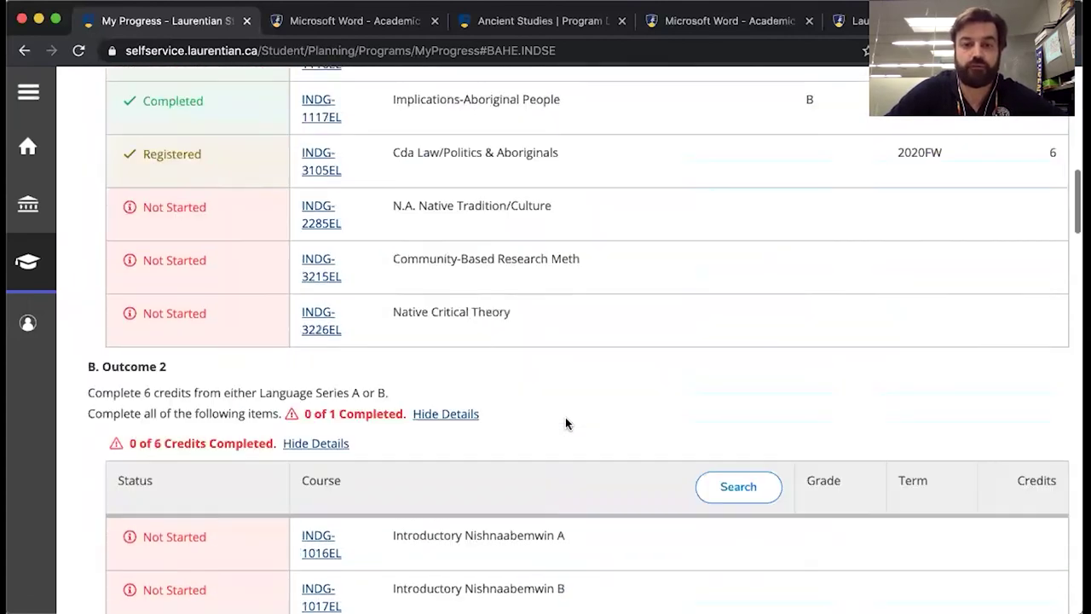
scroll(565, 424, "up", 4)
scroll(565, 423, "down", 9)
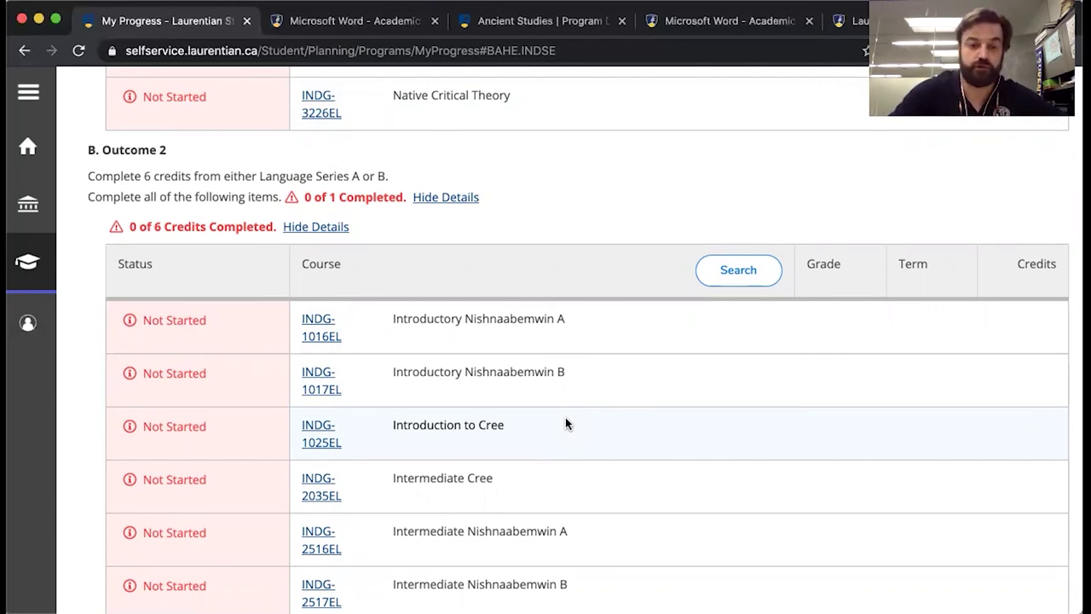
scroll(589, 283, "up", 6)
scroll(590, 281, "up", 3)
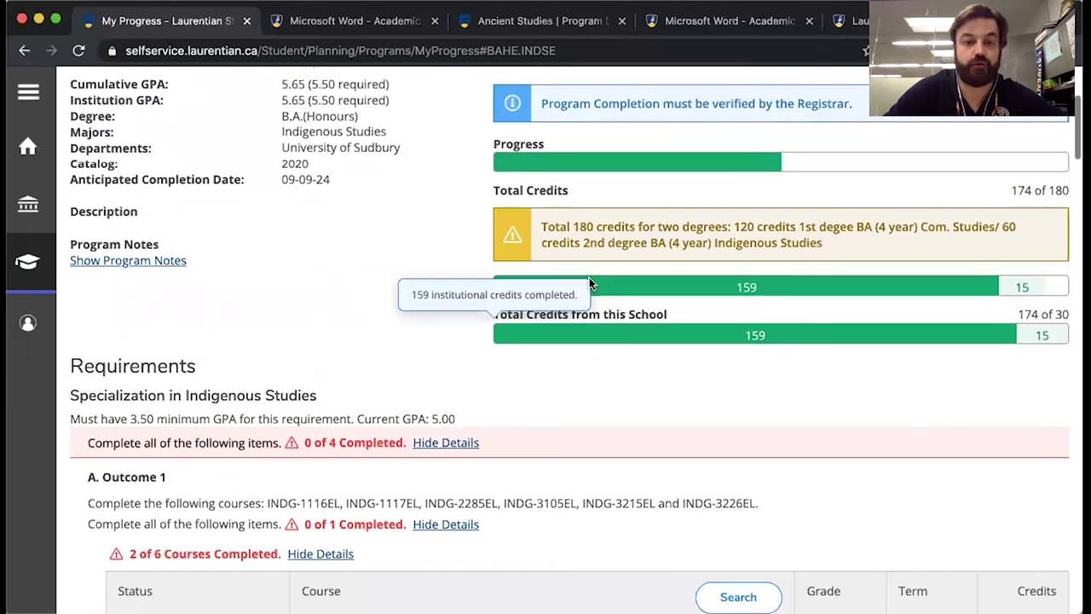
scroll(589, 277, "up", 1)
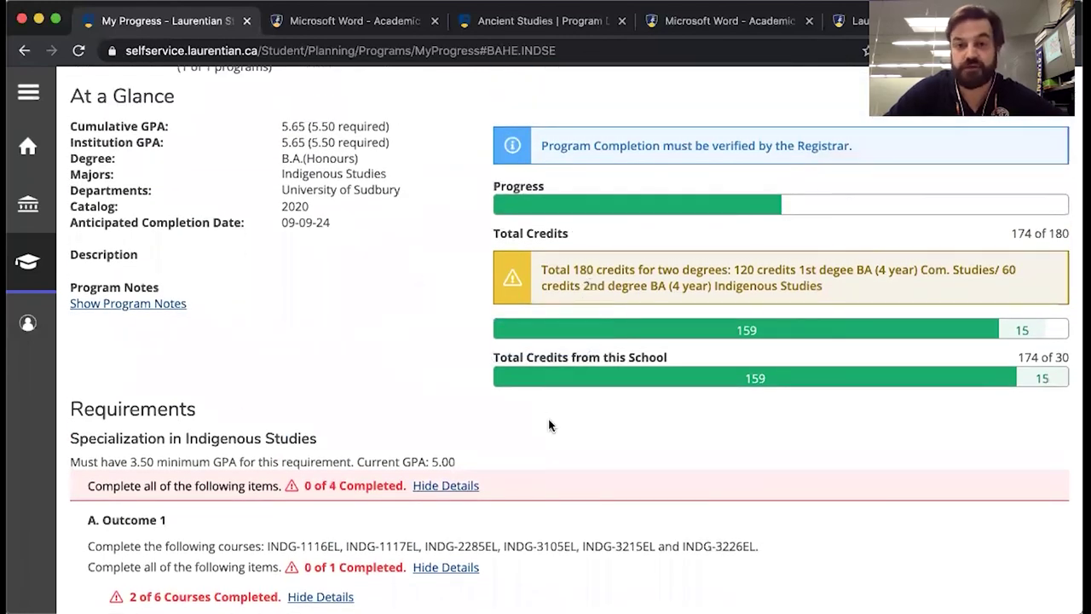
scroll(548, 420, "up", 1)
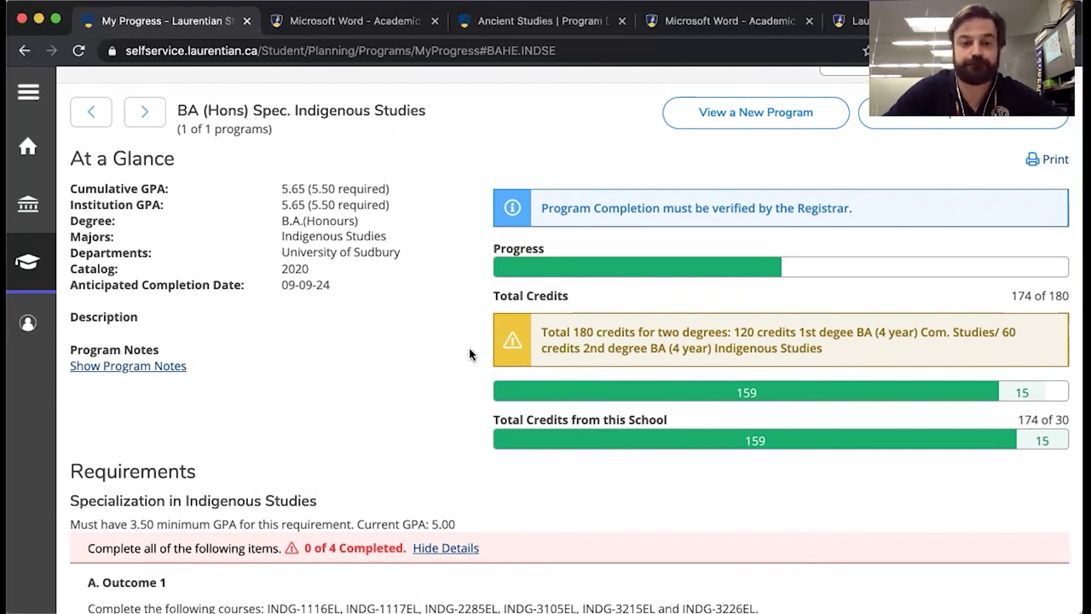
scroll(469, 355, "up", 1)
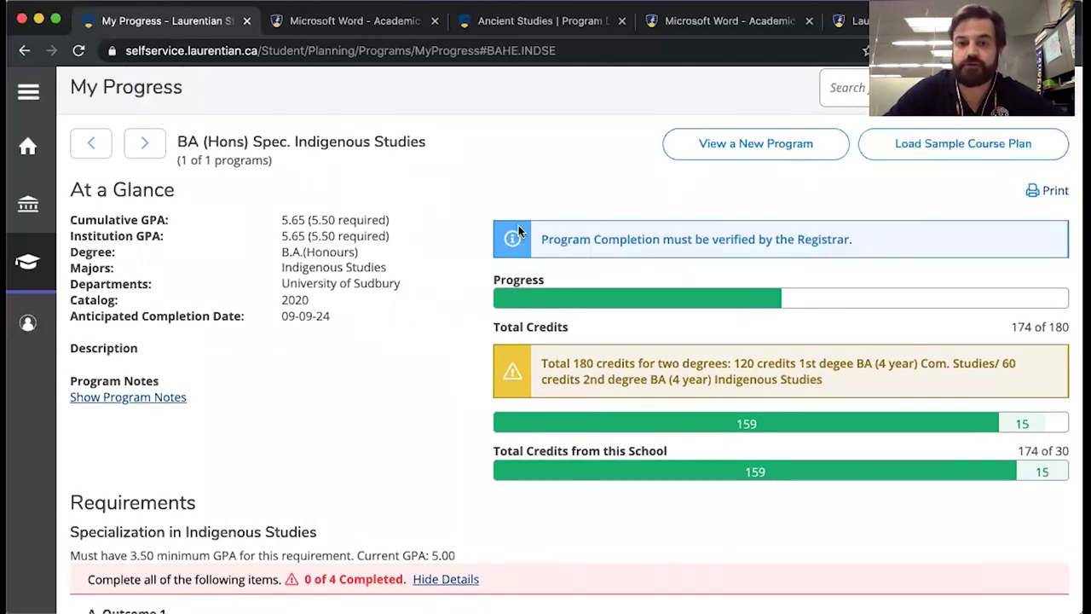